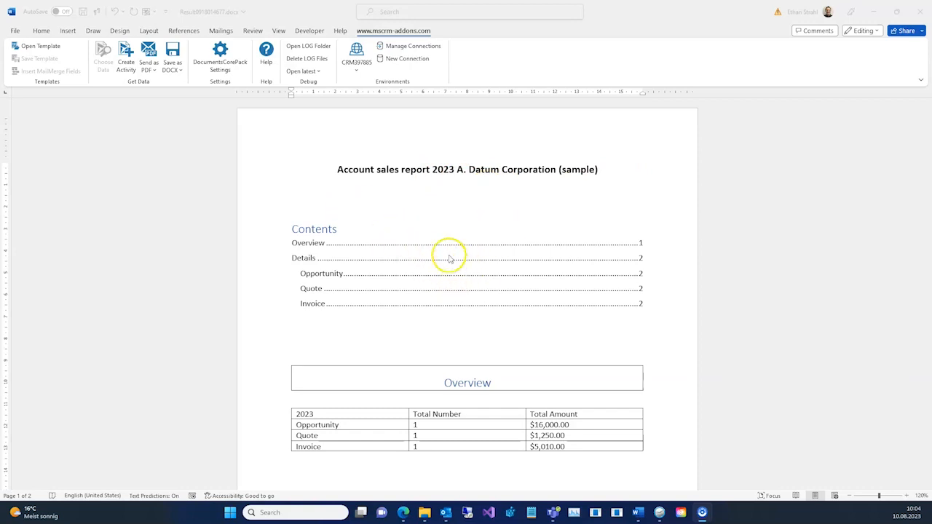
Review the sample account sales report from its table of contents through the Overview table and the content below
scroll(448, 256, down, 3)
scroll(451, 258, down, 2)
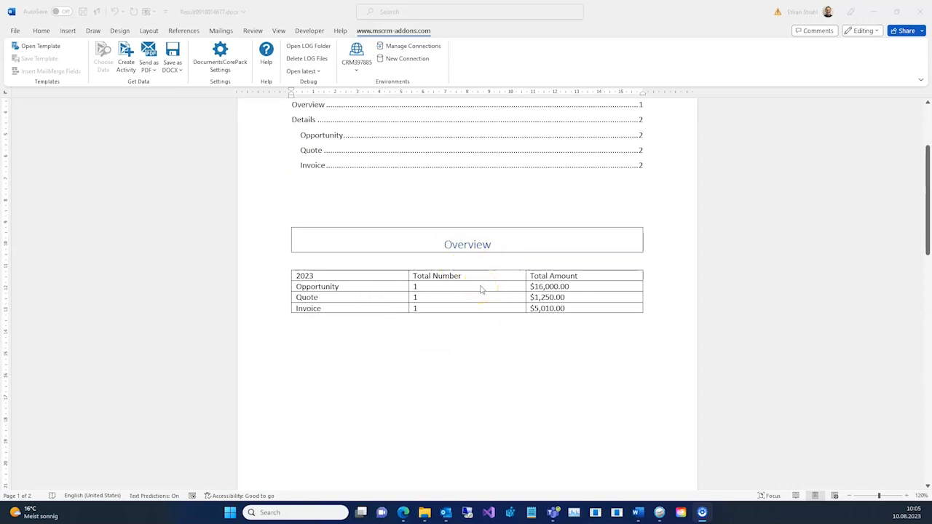
scroll(482, 291, down, 10)
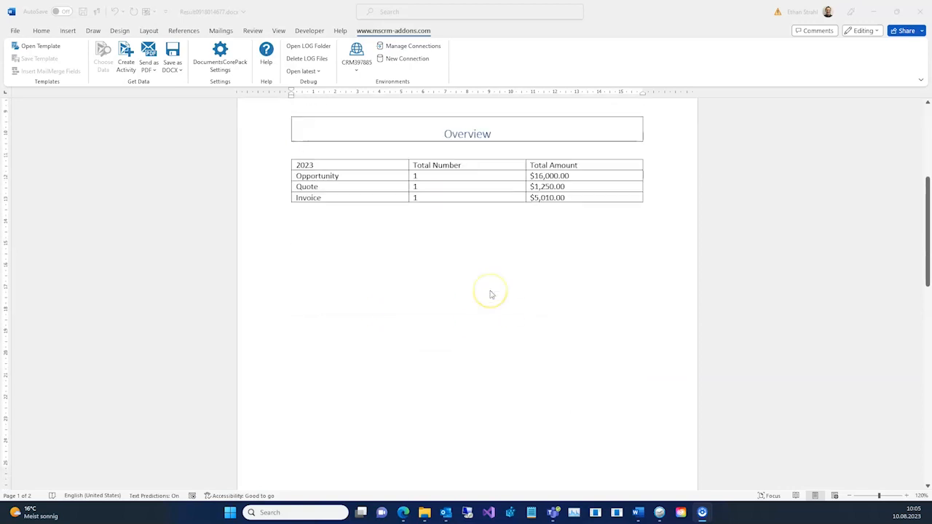
scroll(491, 294, down, 5)
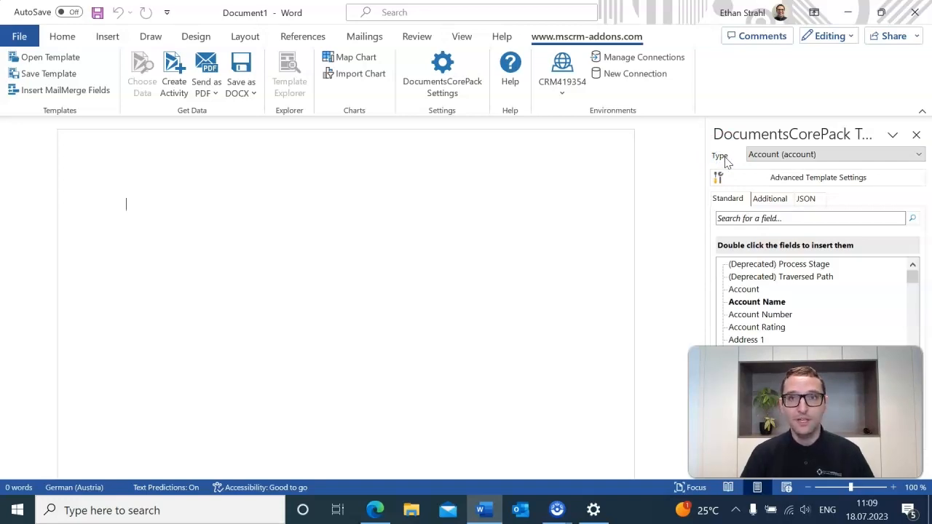
Choose Account (account) as the entity type for the new template
click(794, 162)
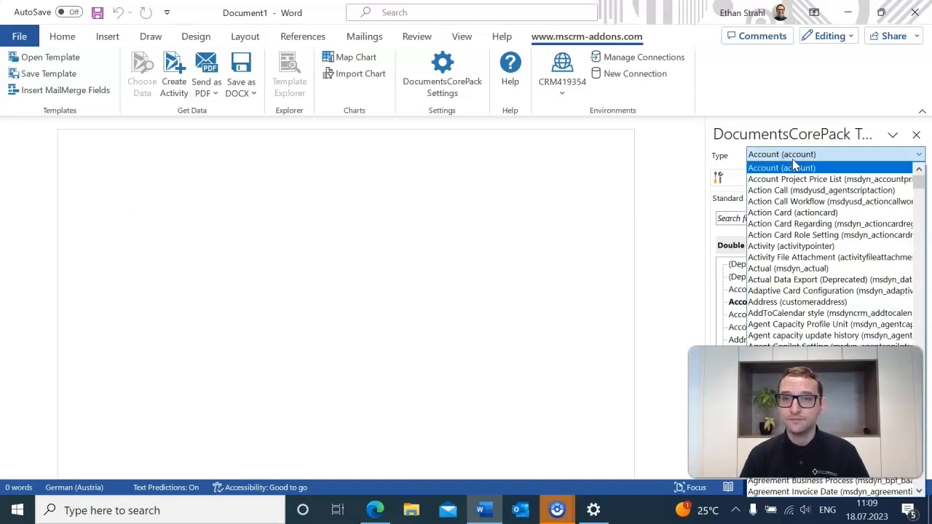
click(793, 163)
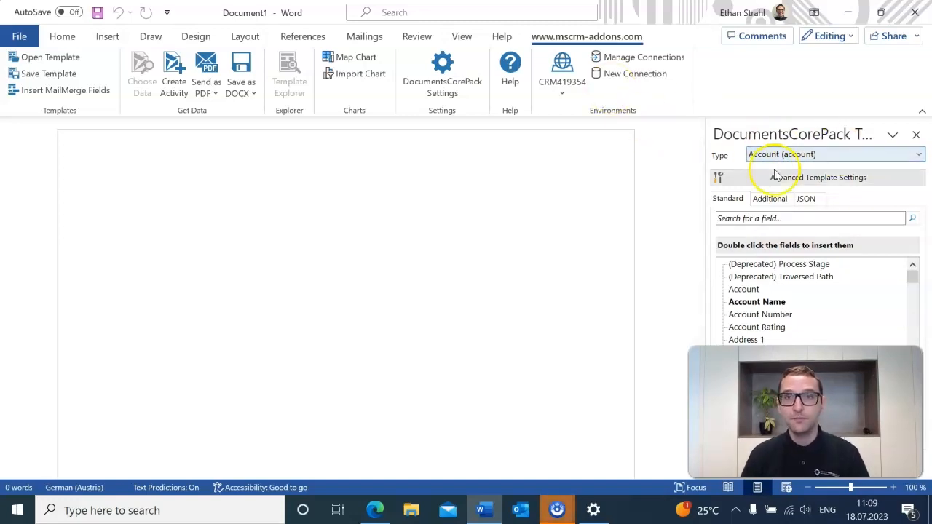
click(780, 153)
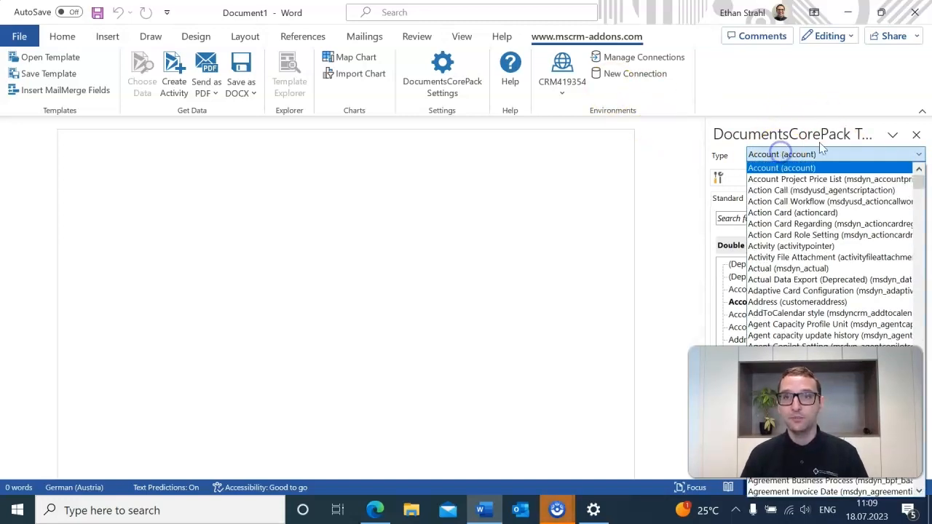
click(765, 167)
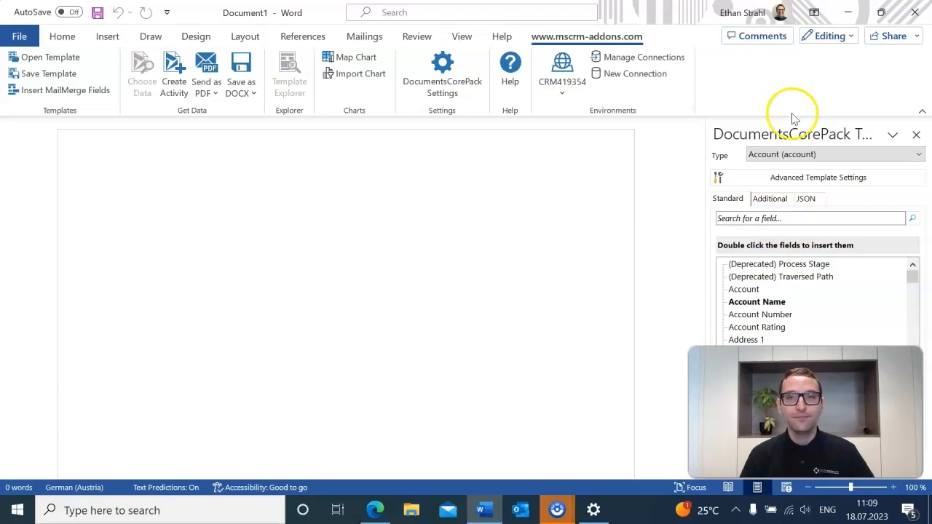
Open the advanced template settings and add the Account Name field to the document name pattern
click(834, 182)
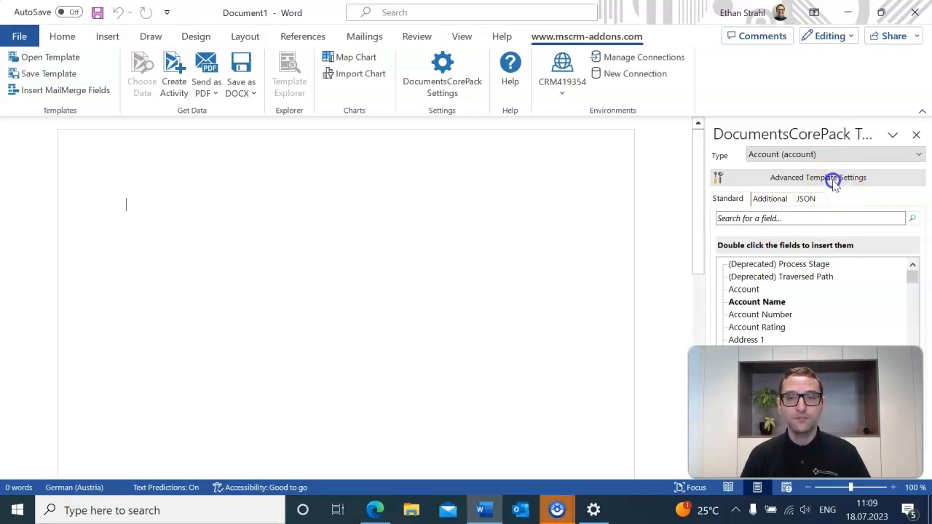
drag(334, 21, 277, 14)
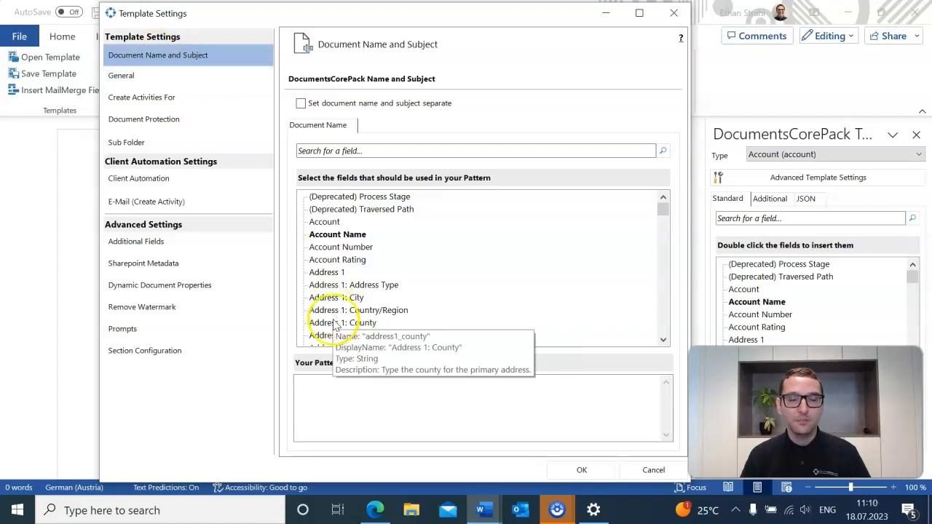
click(366, 398)
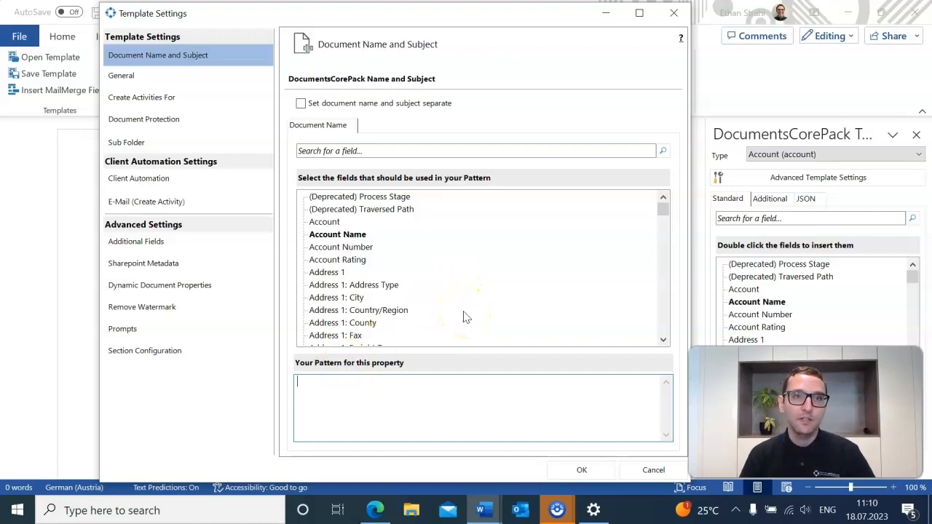
double_click(353, 234)
click(415, 401)
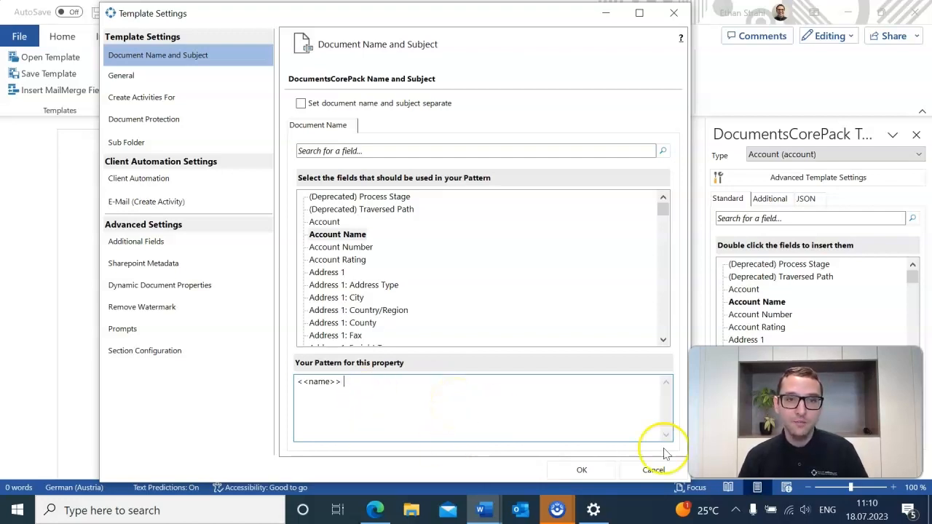
click(415, 410)
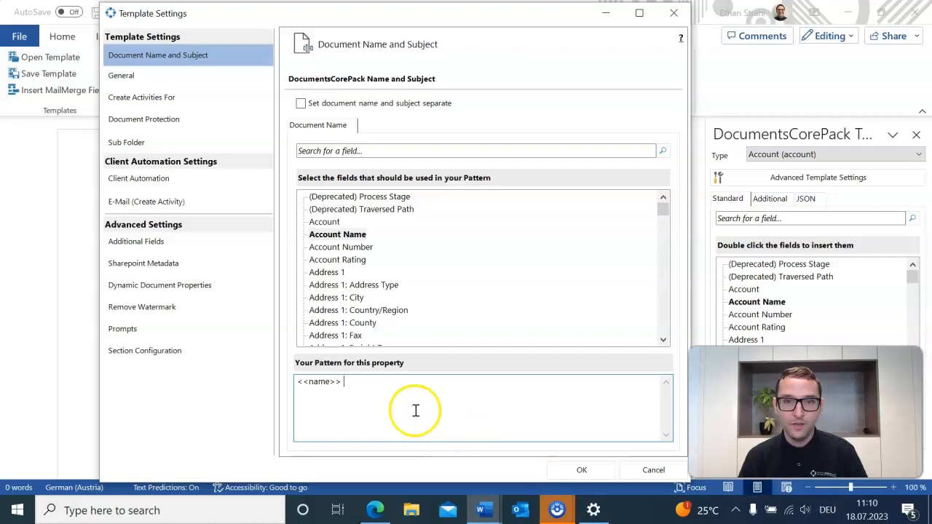
Complete the document name pattern as <<name>> + ' Report ' + DATETIME(yyyy) and save the template settings
text(+)
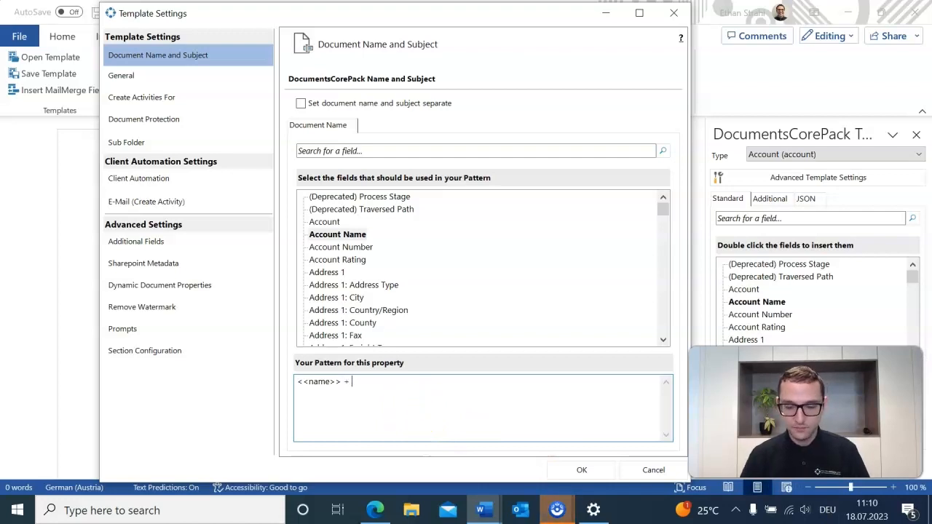
text( ' Report ')
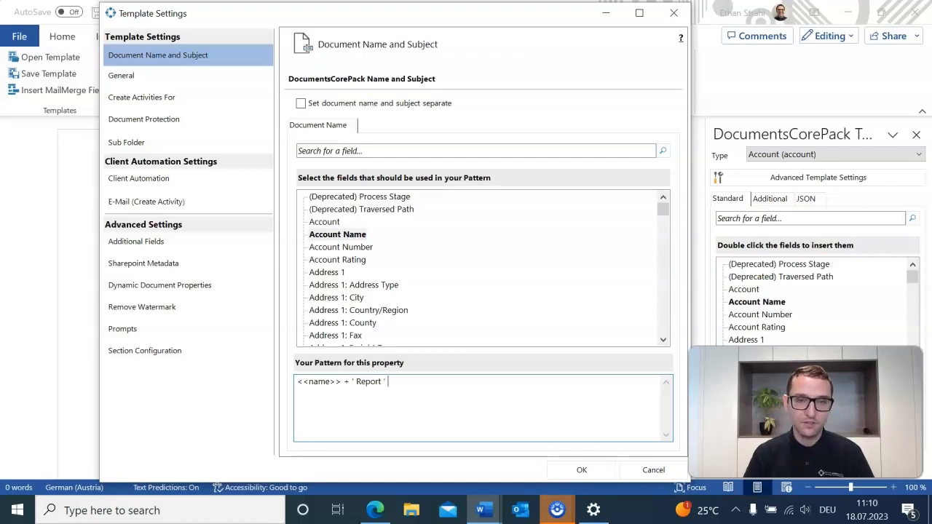
text( +)
text( DA)
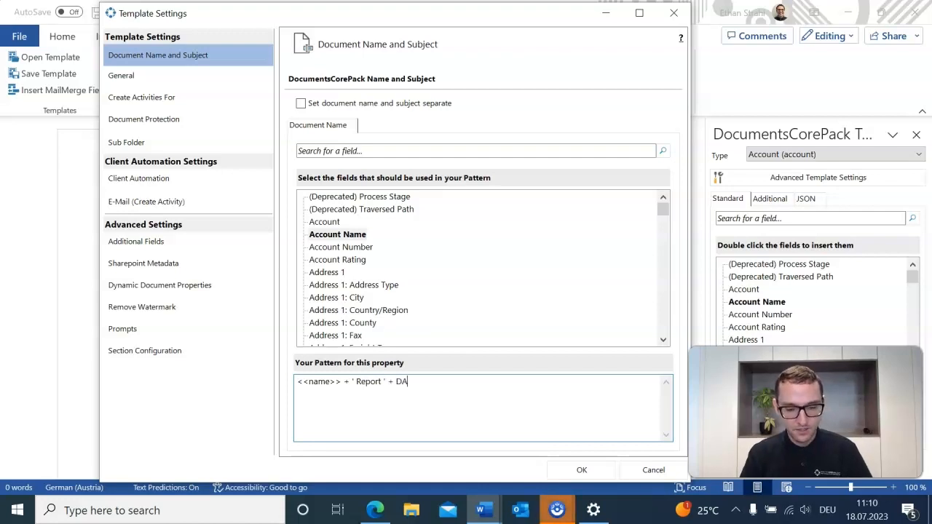
text(TETIME(y)
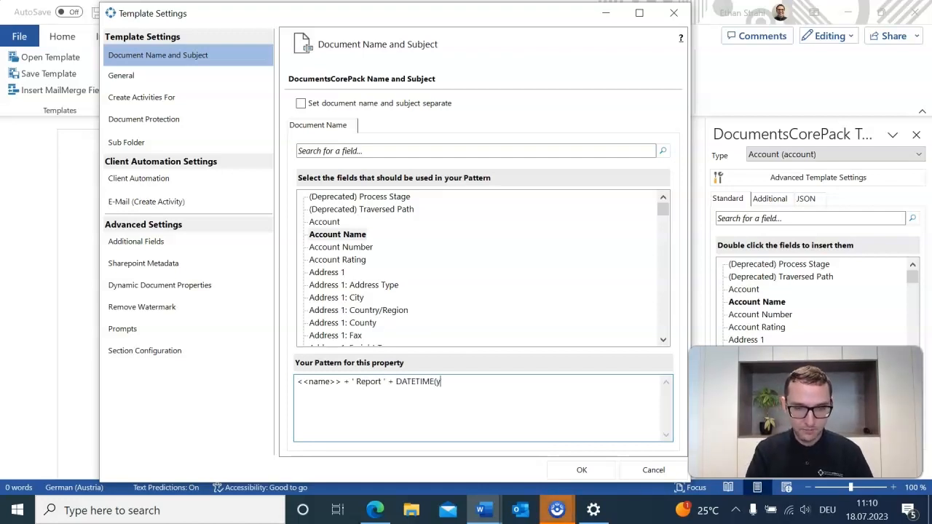
text(yyy))
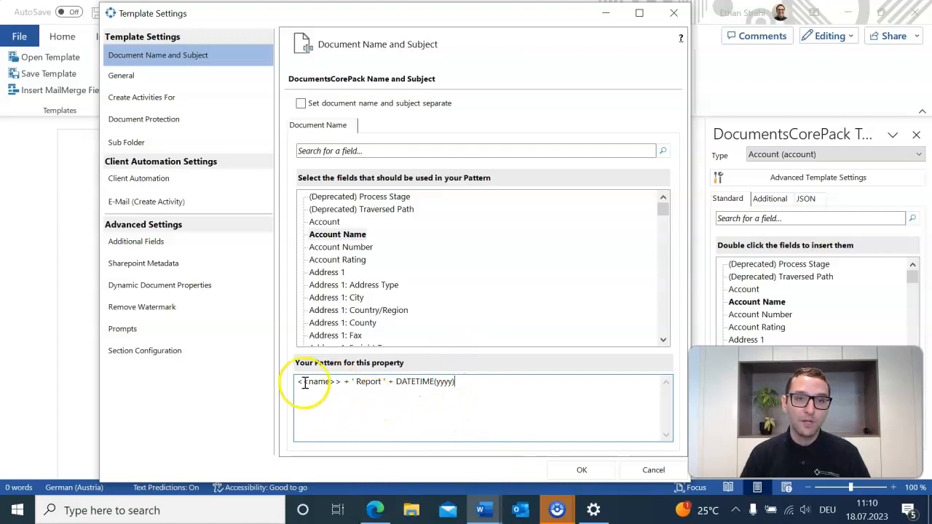
mouse_move(373, 513)
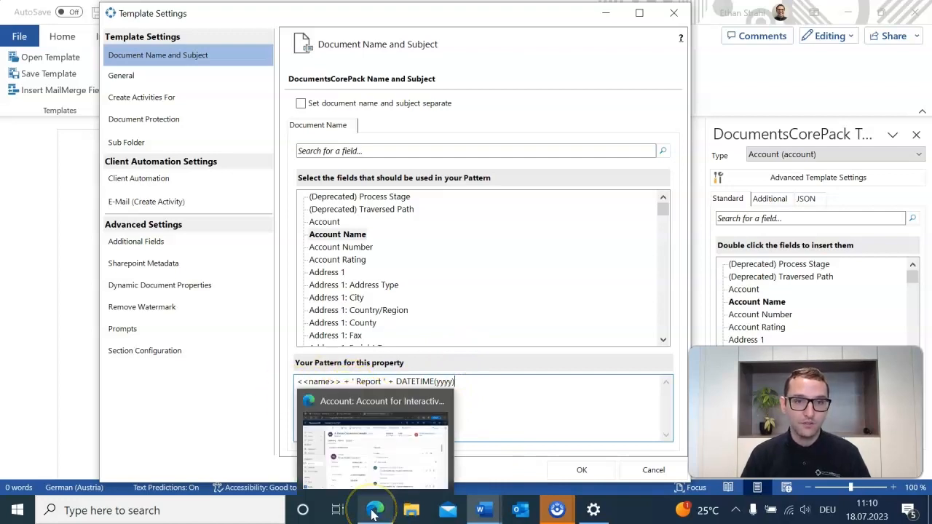
click(376, 455)
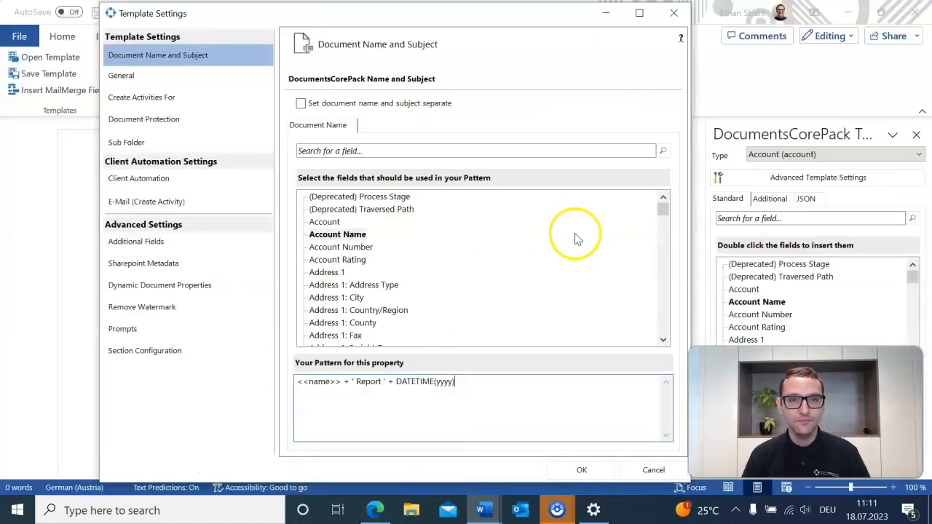
click(570, 470)
Centre the first line of the blank document and set its font size to 14
click(411, 191)
click(260, 221)
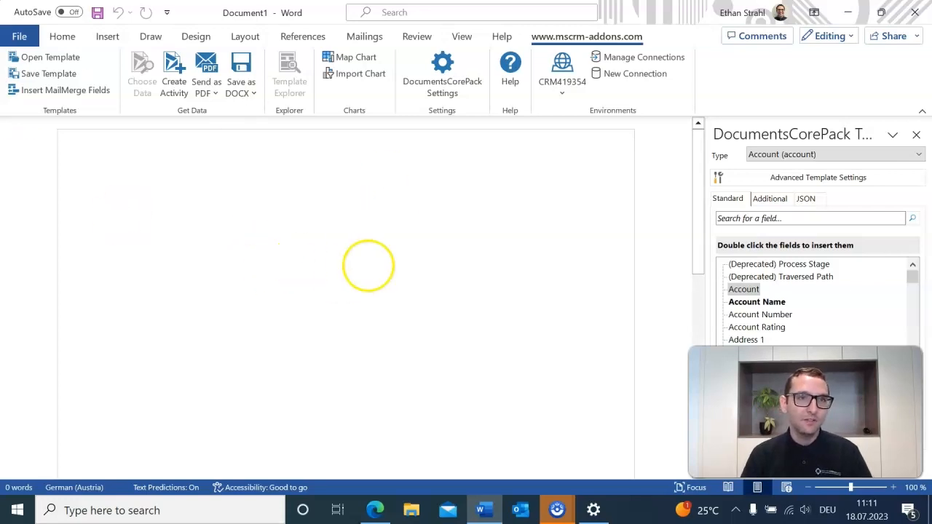
click(62, 36)
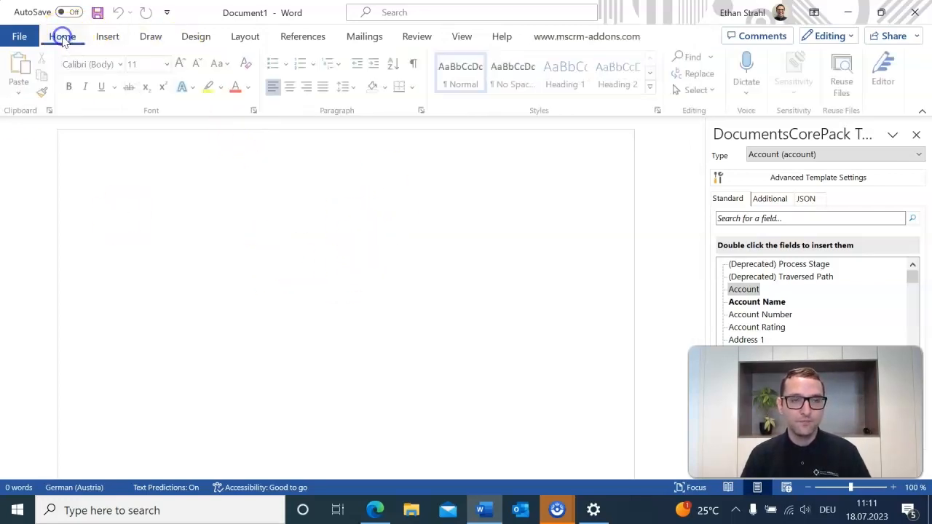
click(293, 87)
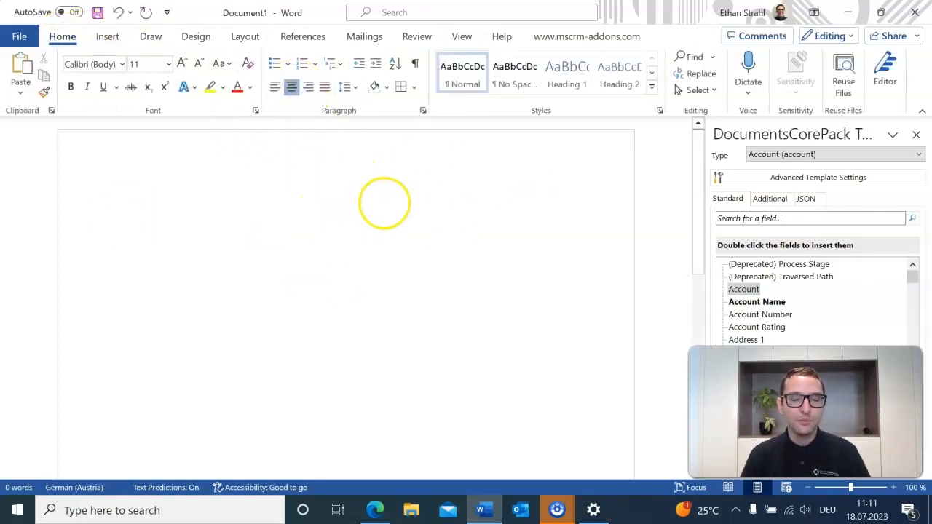
click(183, 65)
click(184, 64)
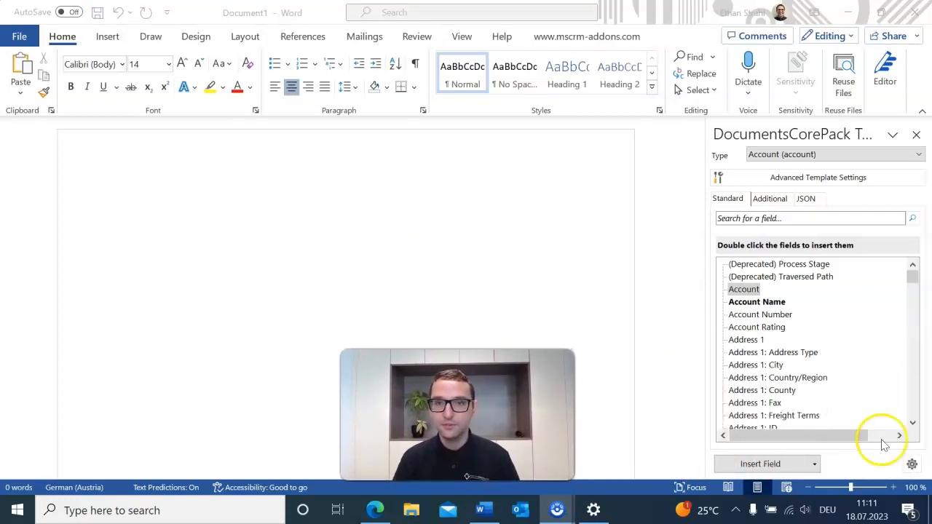
Insert a computed Advanced String item as the title with the pattern <<name>> + ' Report ' + DATETIME(yyyy)
click(815, 464)
click(816, 464)
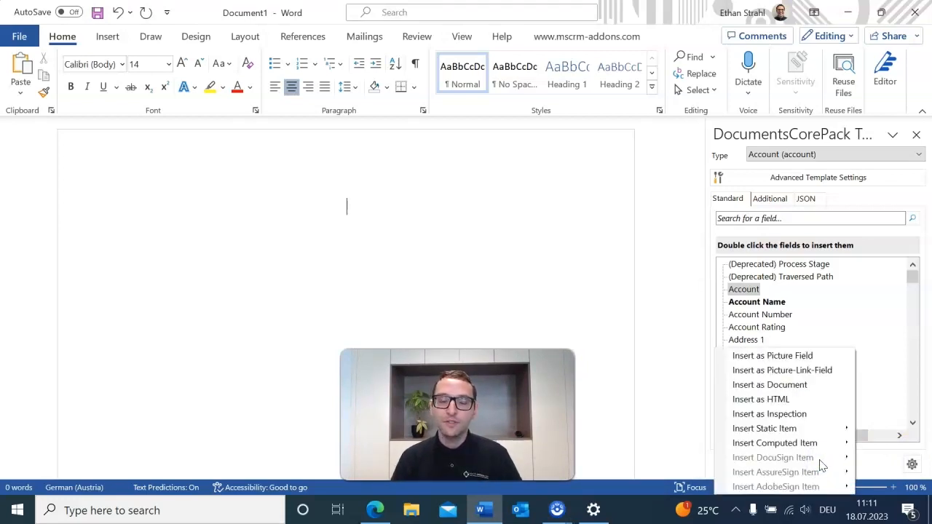
click(822, 445)
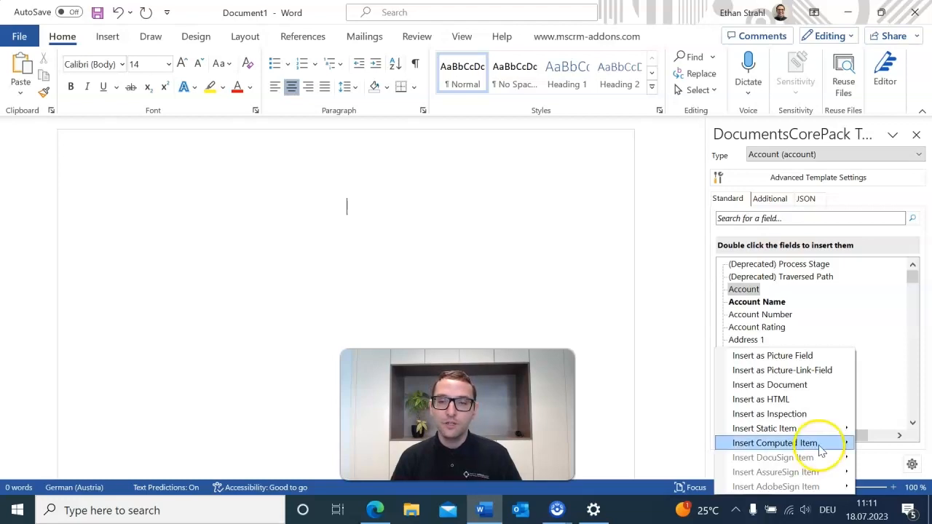
click(675, 416)
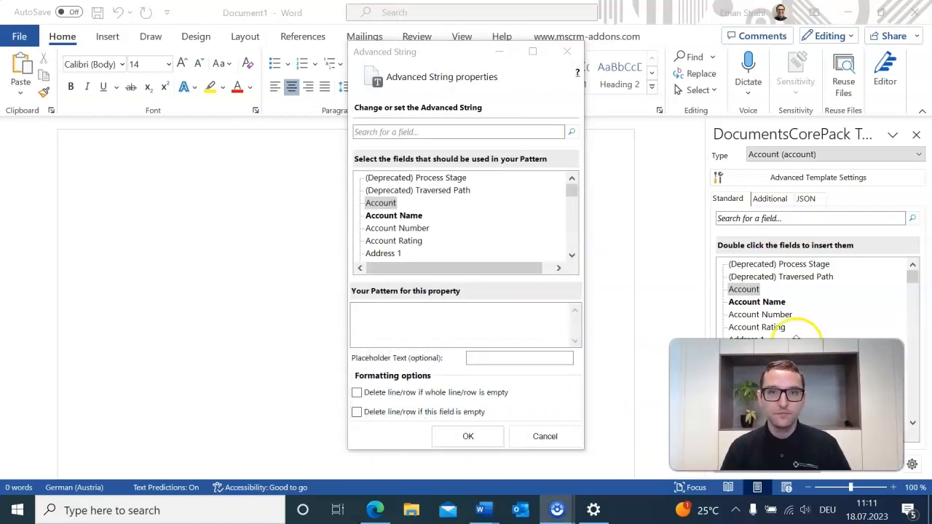
click(451, 321)
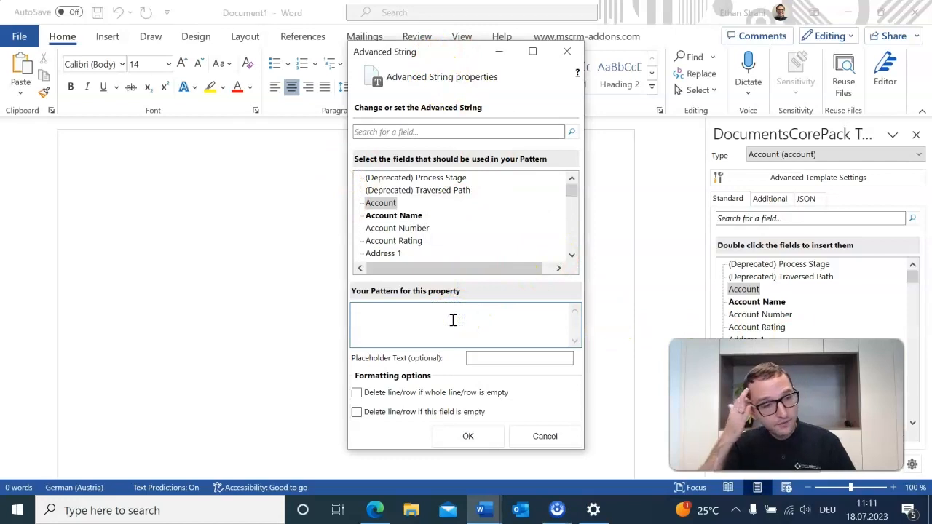
double_click(393, 215)
click(449, 323)
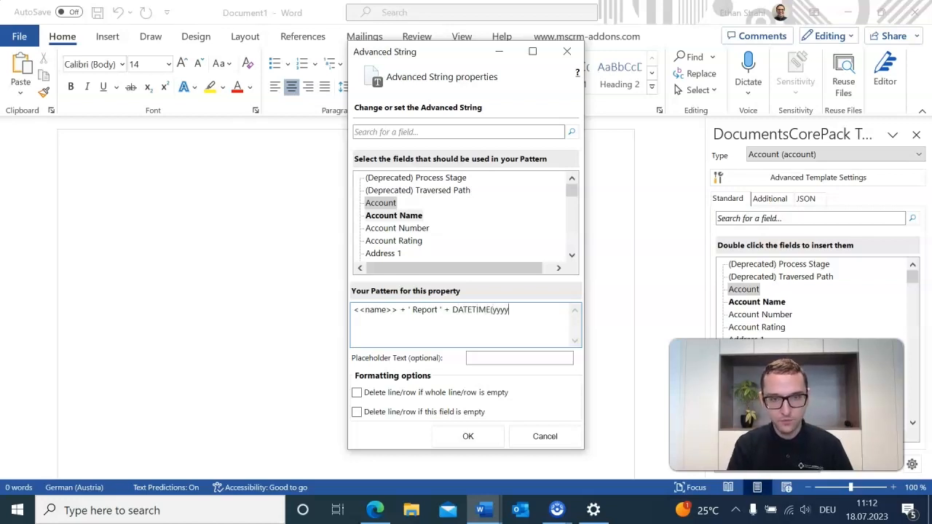
click(468, 436)
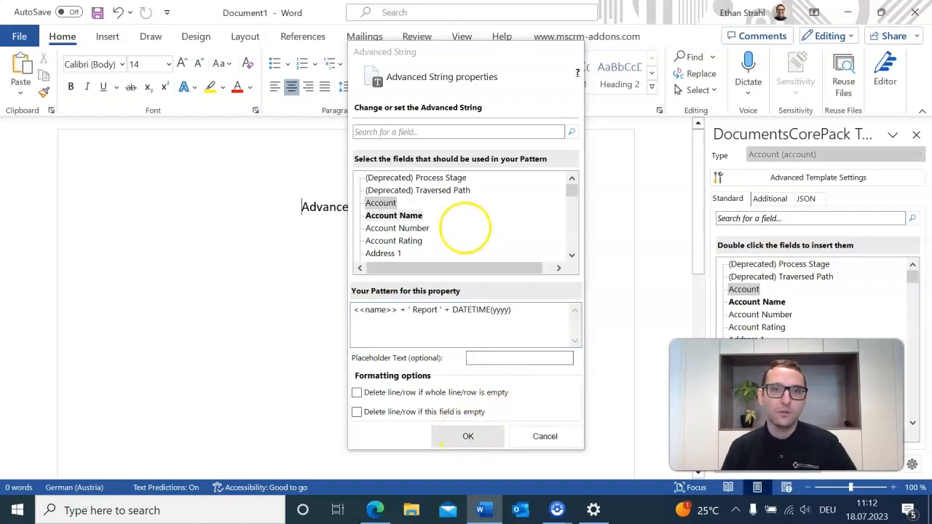
Start a new line below the Advanced String title with font size 12
click(430, 215)
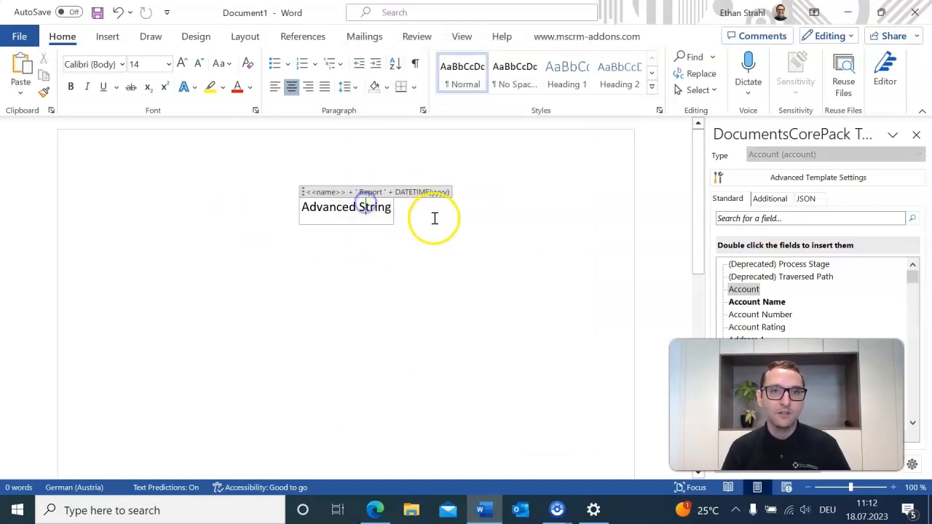
key(Return)
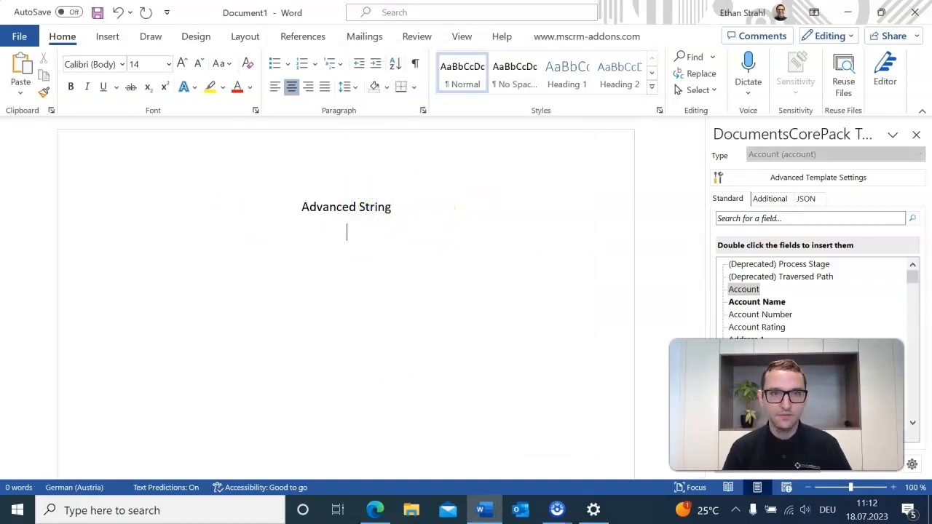
click(198, 63)
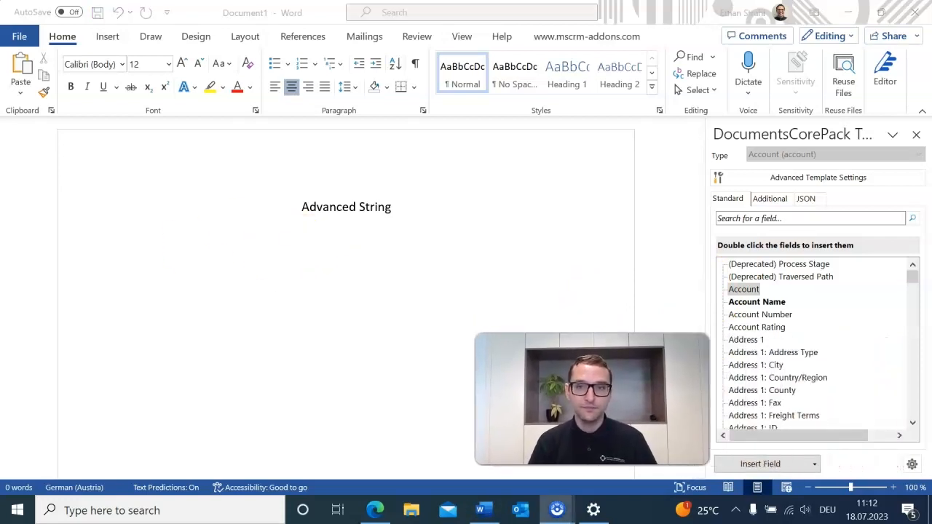
Locate the Primary Contact (Contact) relationship in the account's field list and expand its fields
scroll(816, 335, down, 10)
scroll(874, 342, down, 20)
scroll(874, 347, down, 4)
scroll(874, 347, up, 2)
scroll(874, 347, down, 3)
scroll(871, 345, down, 3)
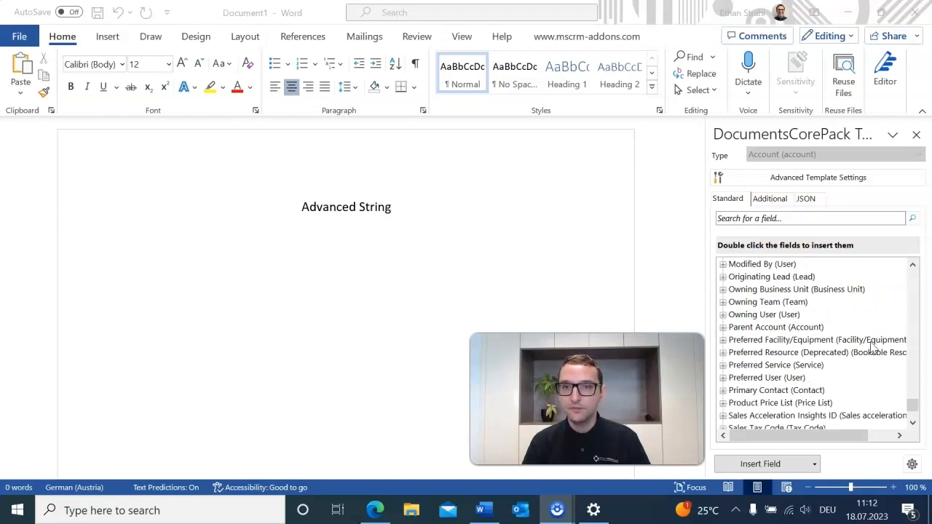
scroll(869, 343, up, 1)
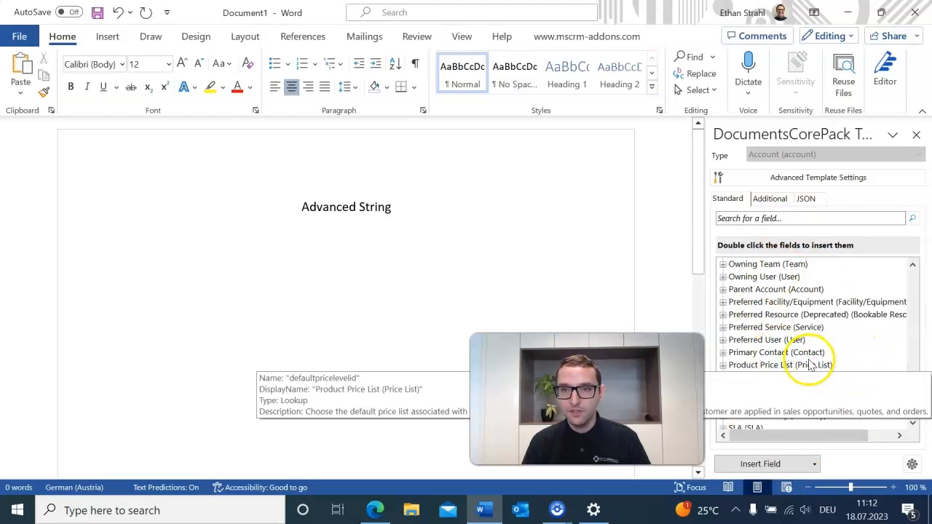
click(757, 353)
click(723, 354)
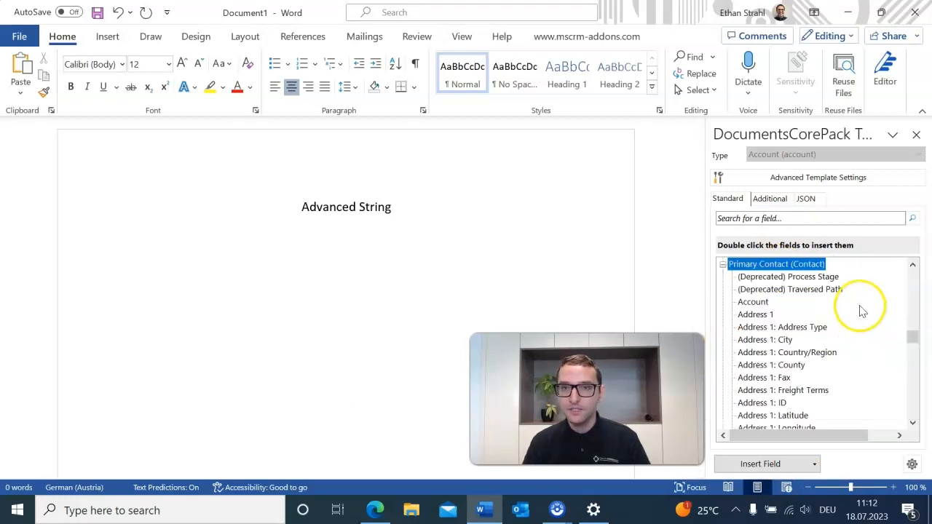
Insert the primary contact's Full Name field on the line below the Advanced String title
scroll(862, 309, down, 9)
scroll(863, 312, down, 15)
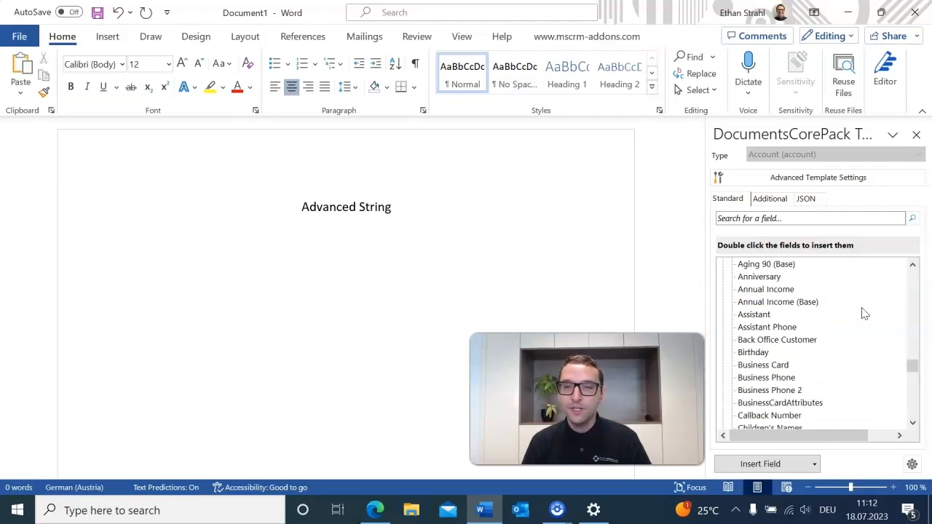
double_click(756, 378)
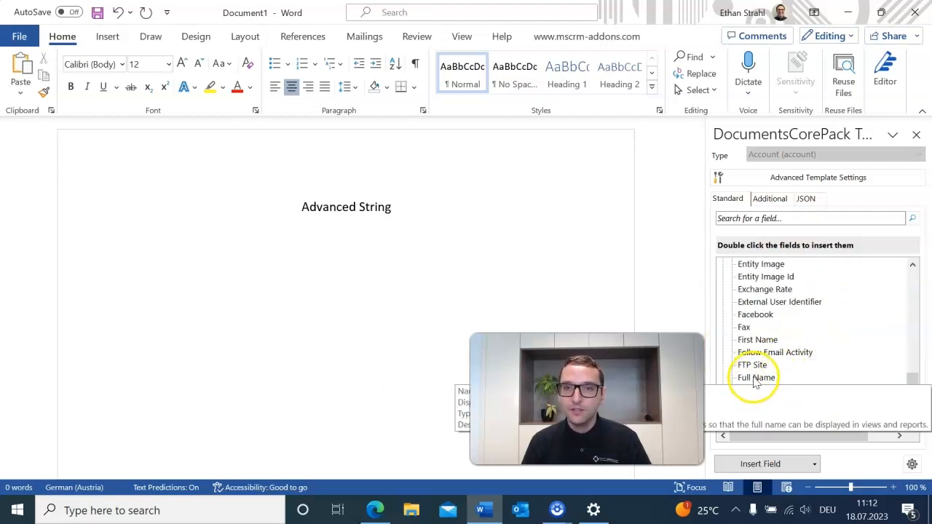
click(479, 224)
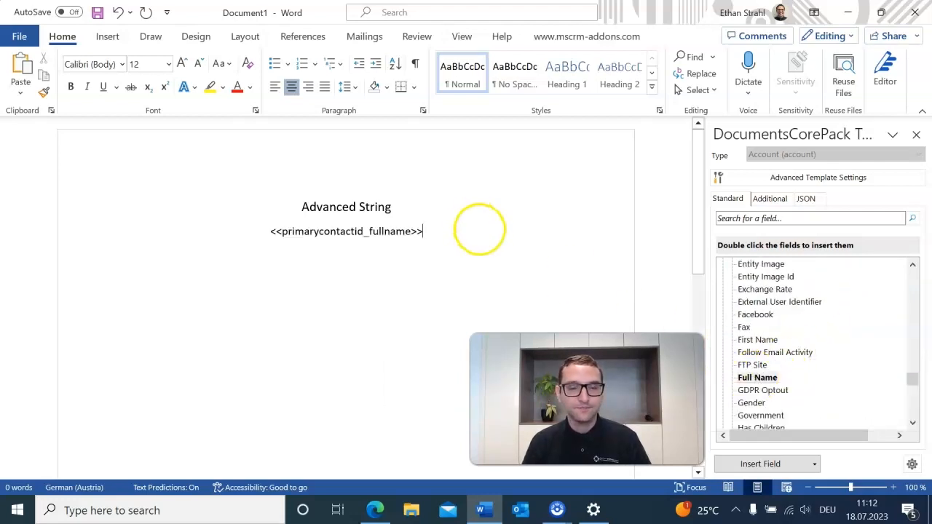
Add four new lines below the contact name field and left-align the last one
key(Return)
key(Return)
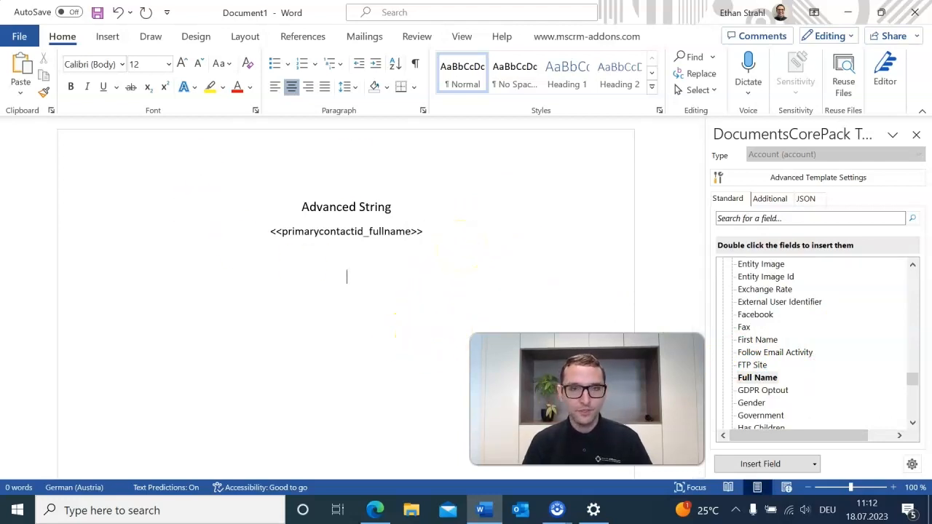
key(Return)
key(Return)
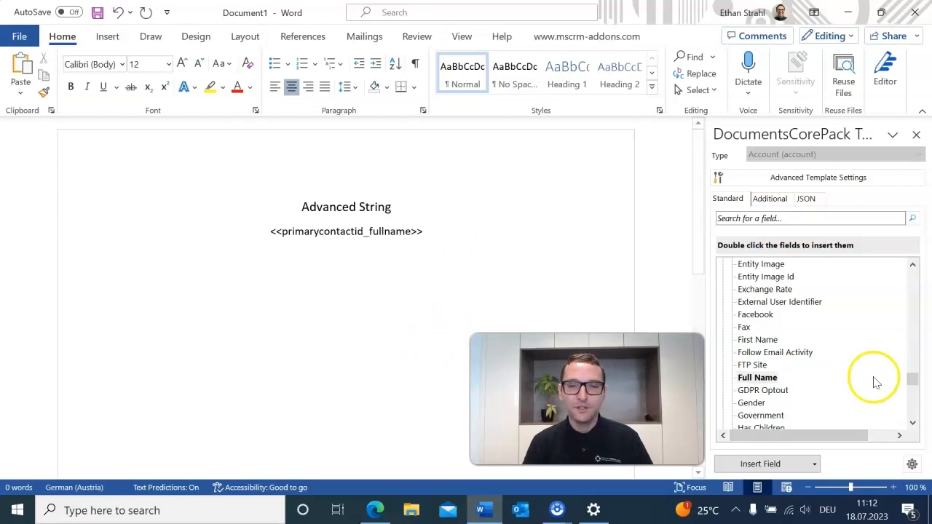
click(84, 146)
click(274, 87)
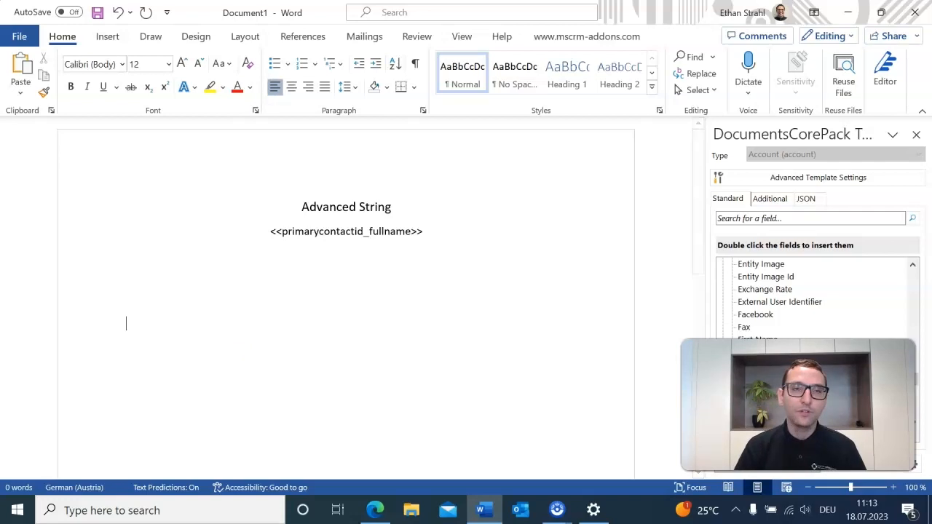
Insert a single-cell table at the left-aligned line and enter the centred text Overview in it
click(103, 36)
click(98, 90)
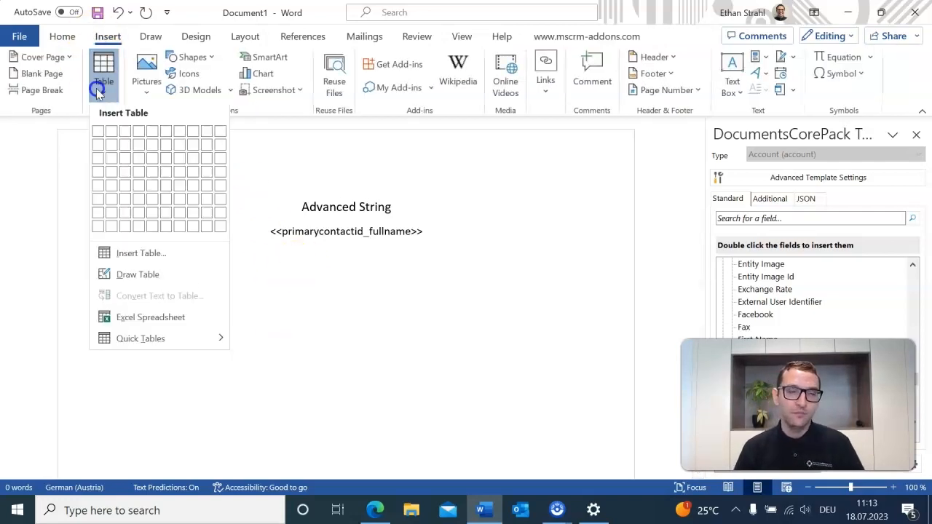
click(98, 134)
click(344, 328)
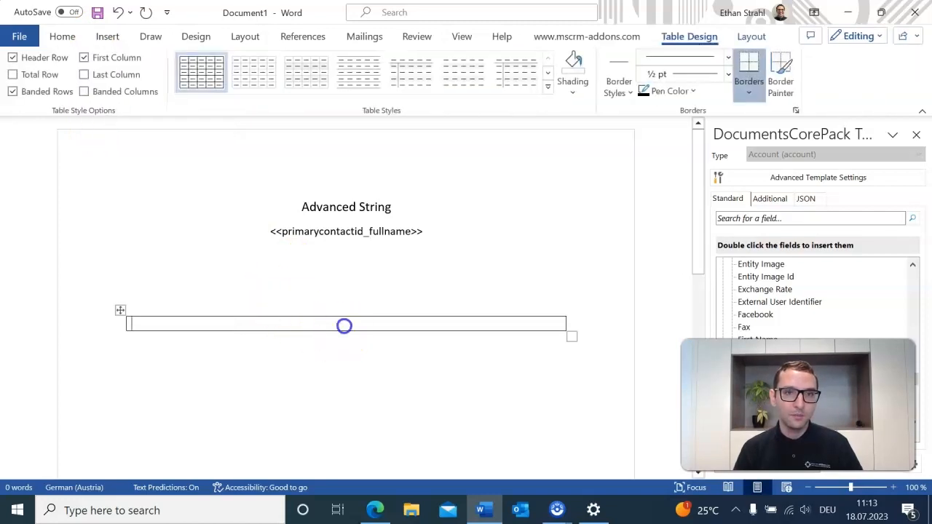
text(Overview)
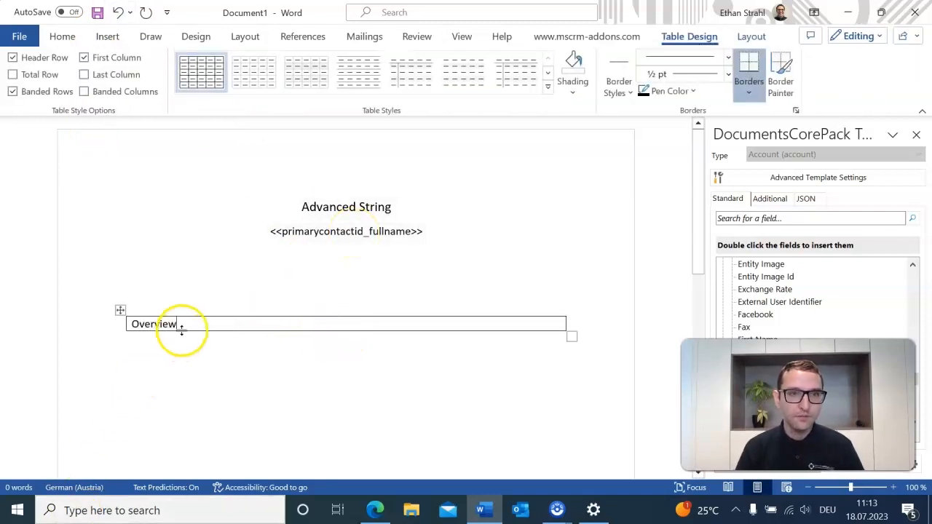
drag(182, 325, 133, 323)
click(64, 37)
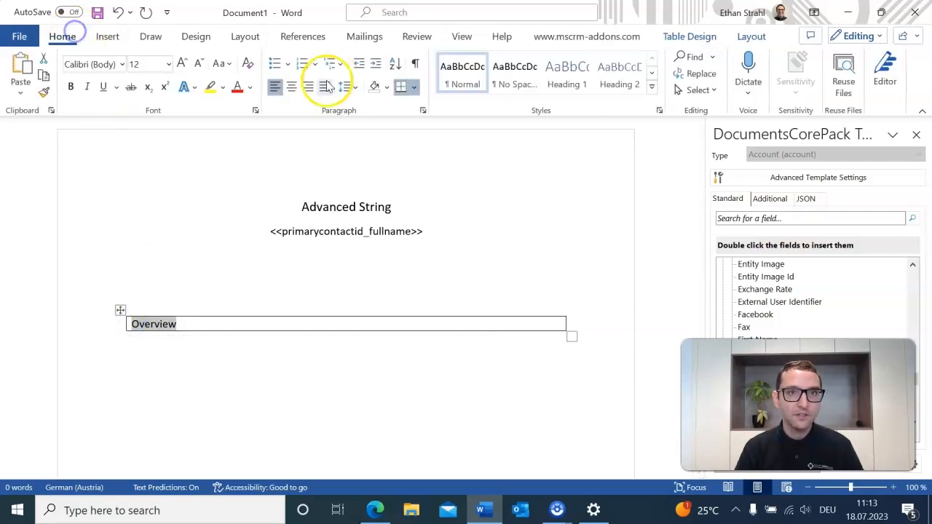
click(294, 87)
Insert a table with three columns and four rows below the Overview box
click(592, 333)
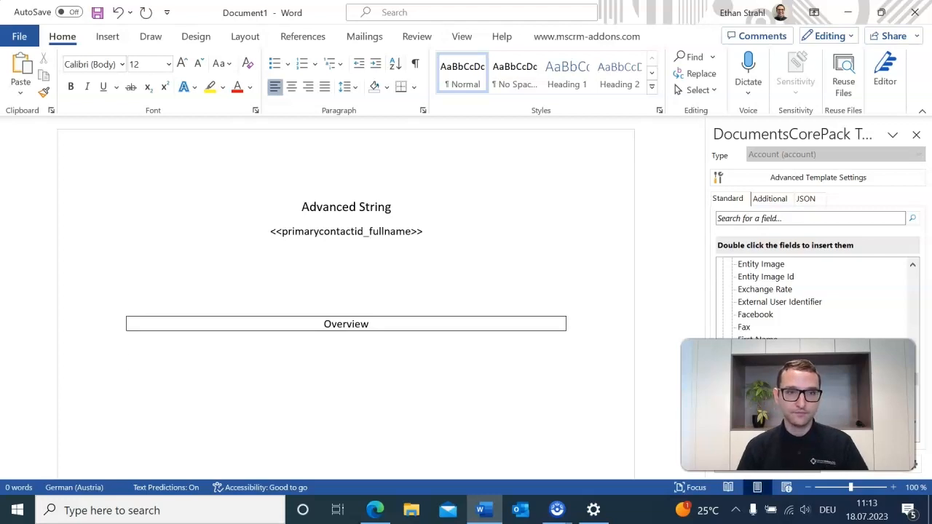
scroll(218, 422, down, 3)
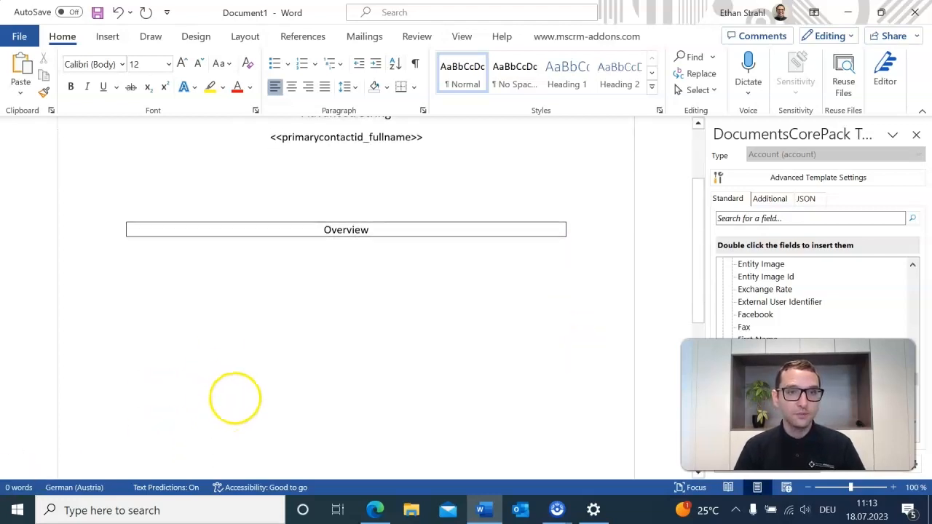
scroll(240, 393, down, 1)
click(111, 37)
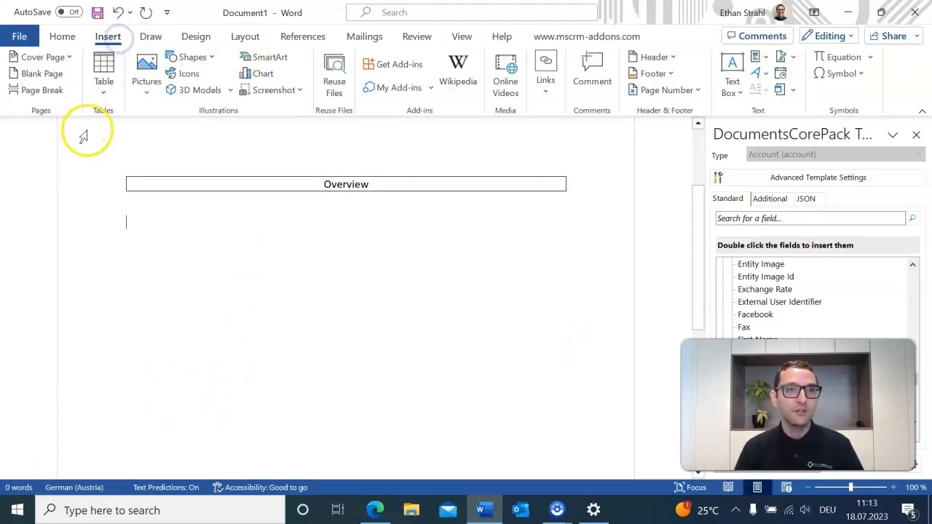
click(103, 75)
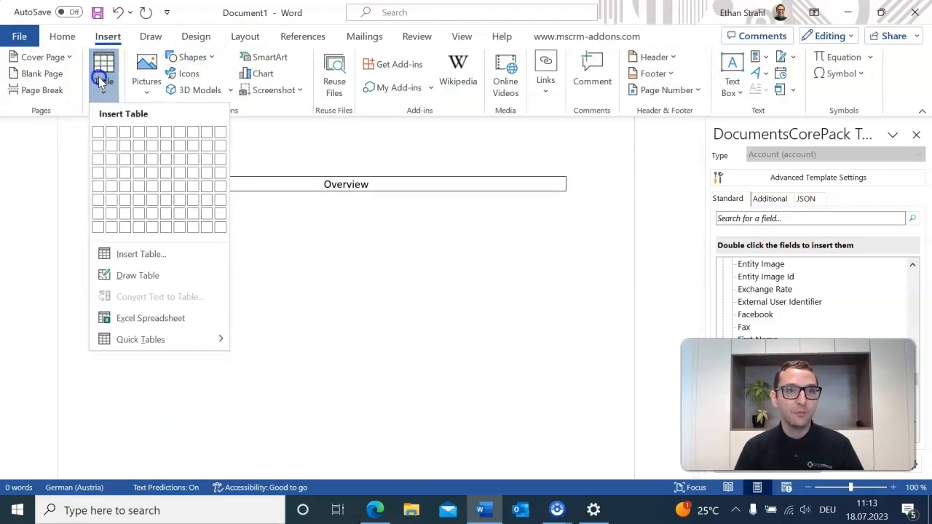
click(125, 173)
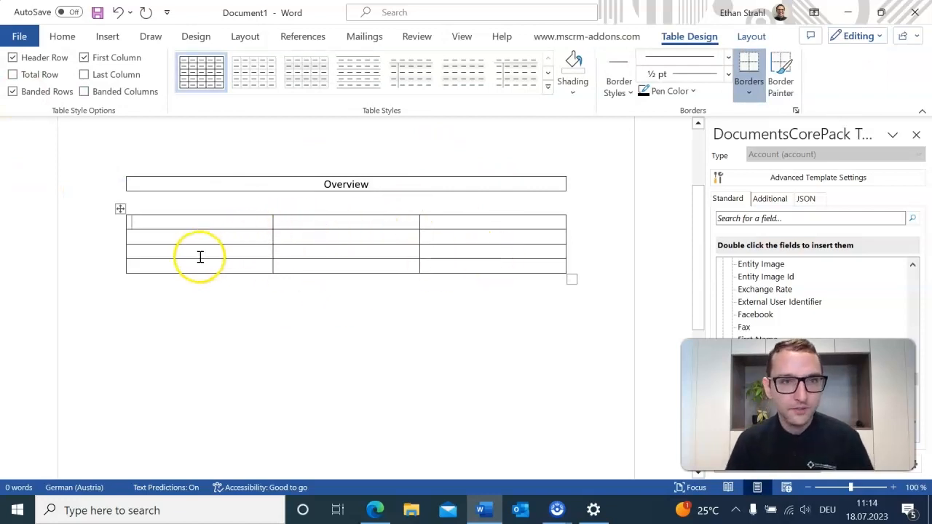
Label the lower three rows Opportunity, Quote and Invoice, and head the second and third columns Total Number and Total Amount
click(168, 235)
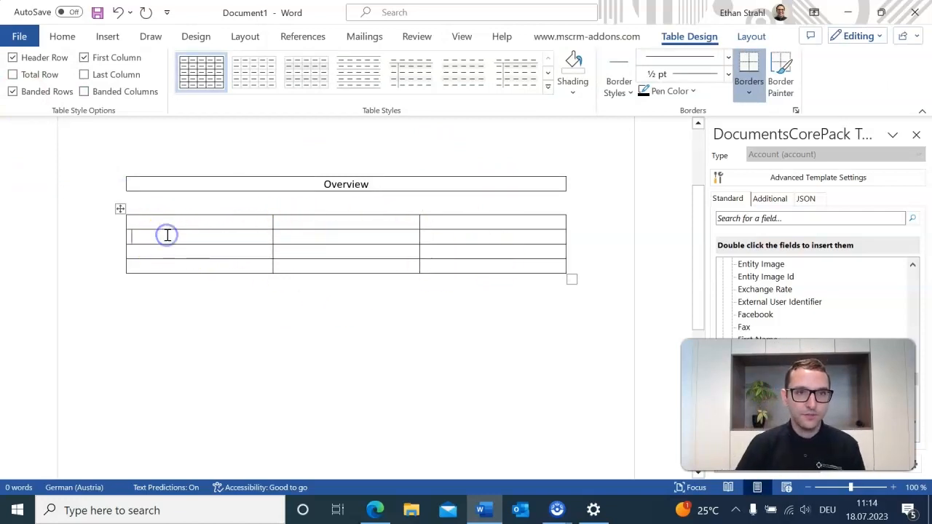
text(Opportunity)
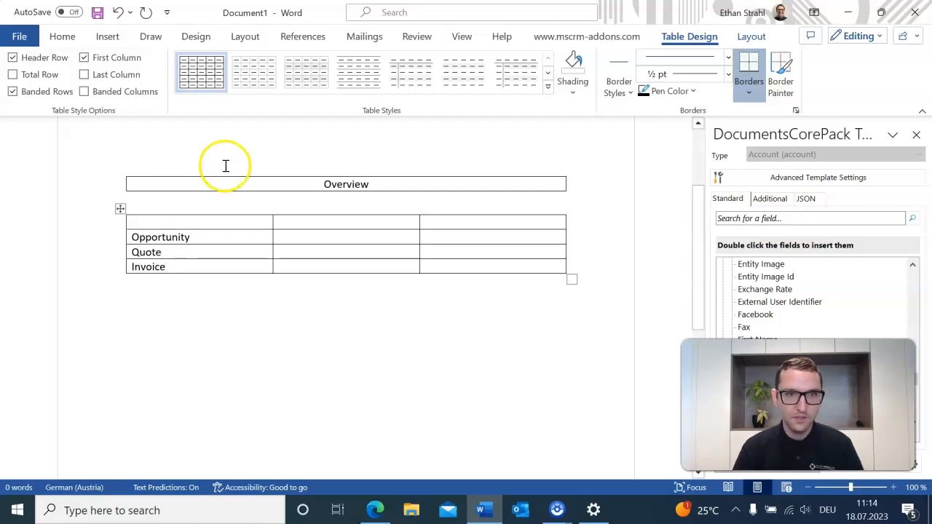
click(329, 221)
text(Total Number)
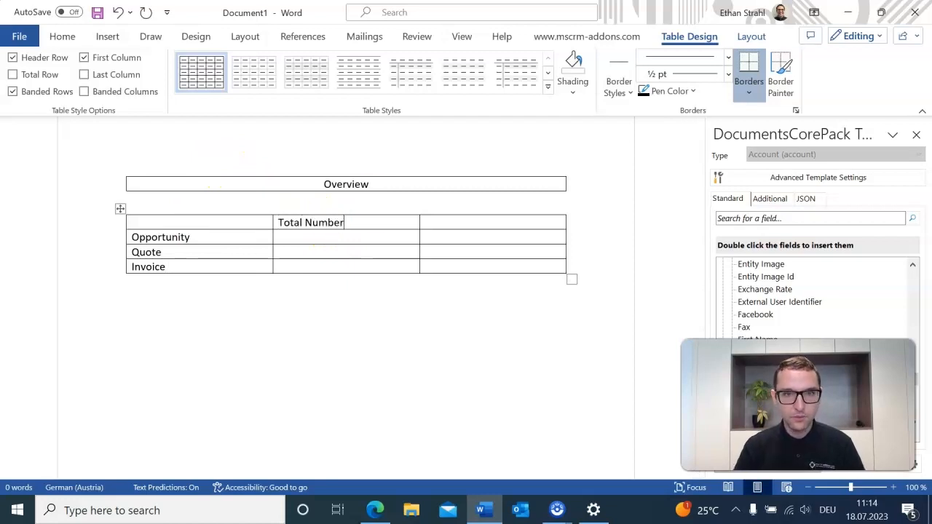
double_click(461, 217)
click(453, 218)
text(Total Amount)
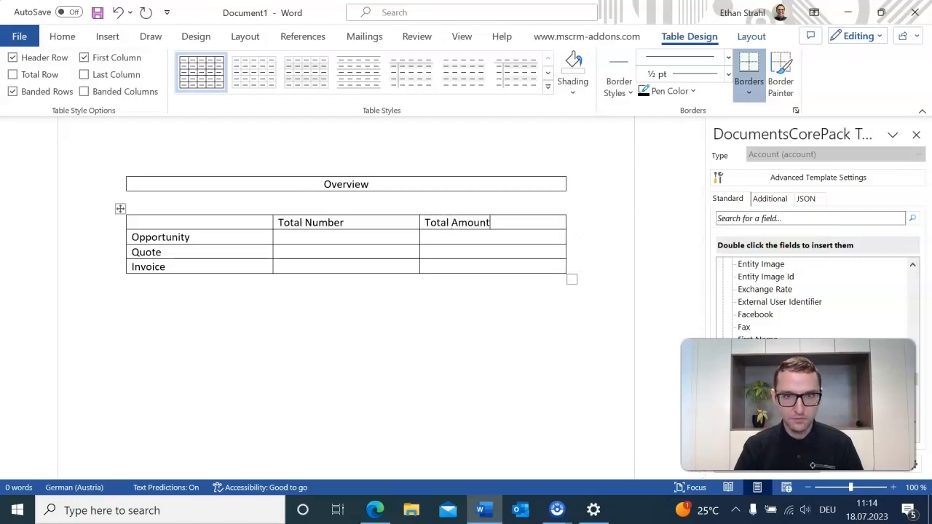
Insert an Advanced String with the pattern DATETIME(yyyy) in the empty first header cell of the table
click(240, 220)
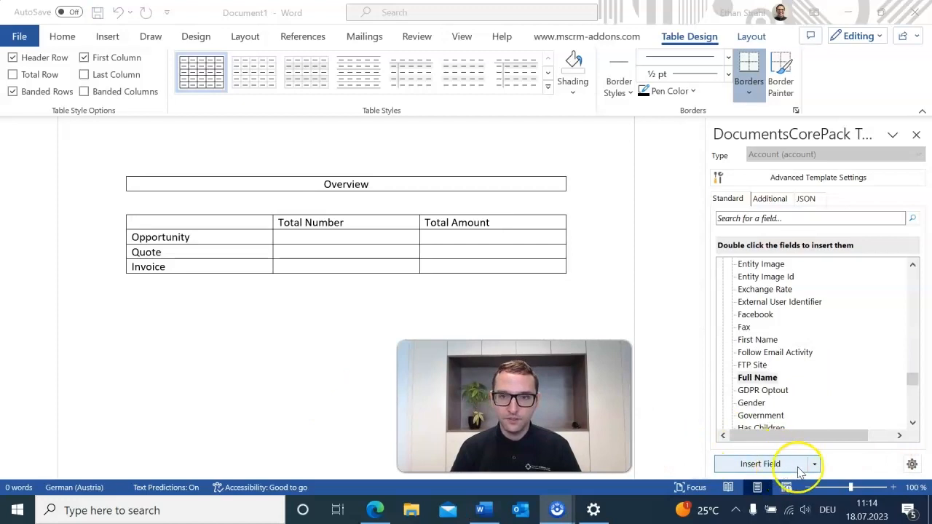
click(814, 464)
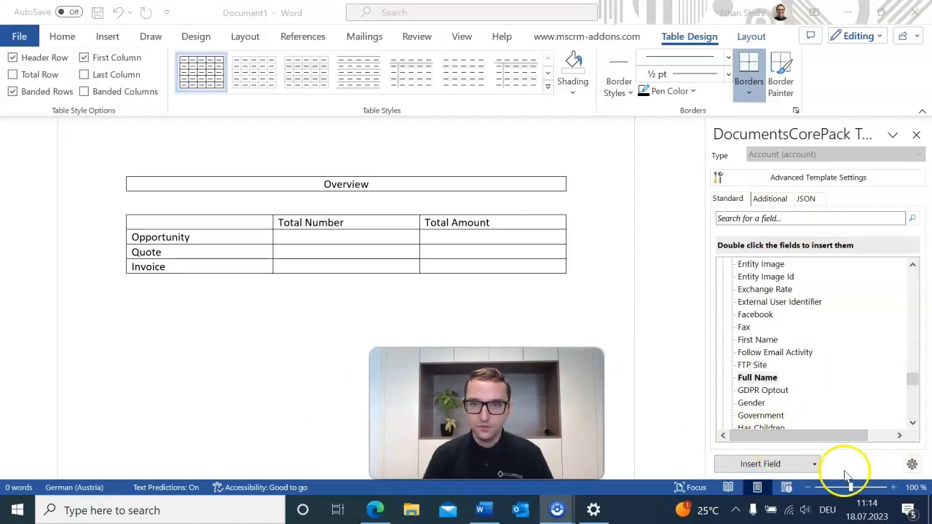
click(814, 464)
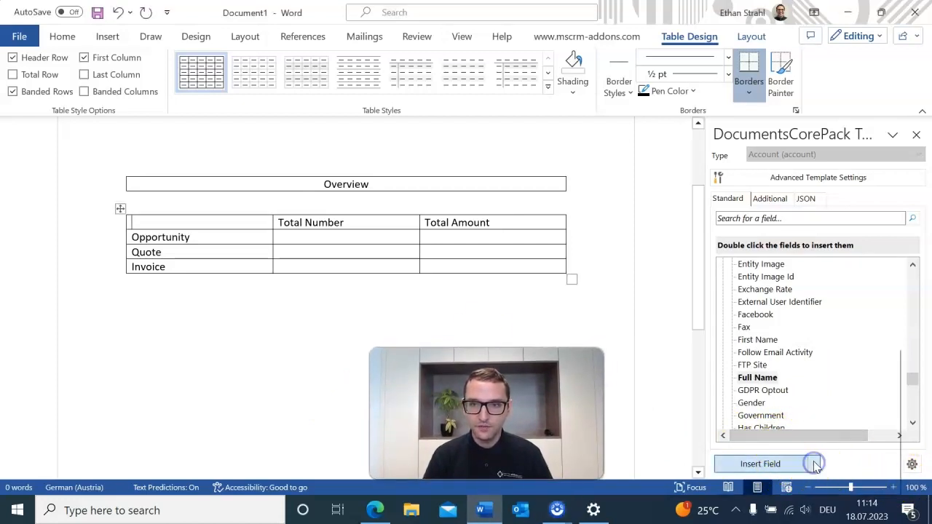
mouse_move(805, 443)
click(674, 414)
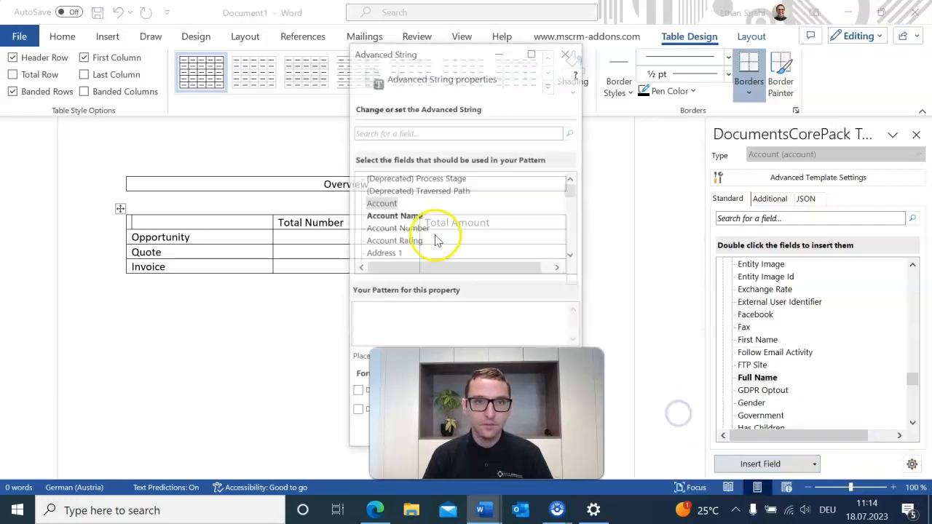
click(371, 318)
text(DATETIME(yyyy)
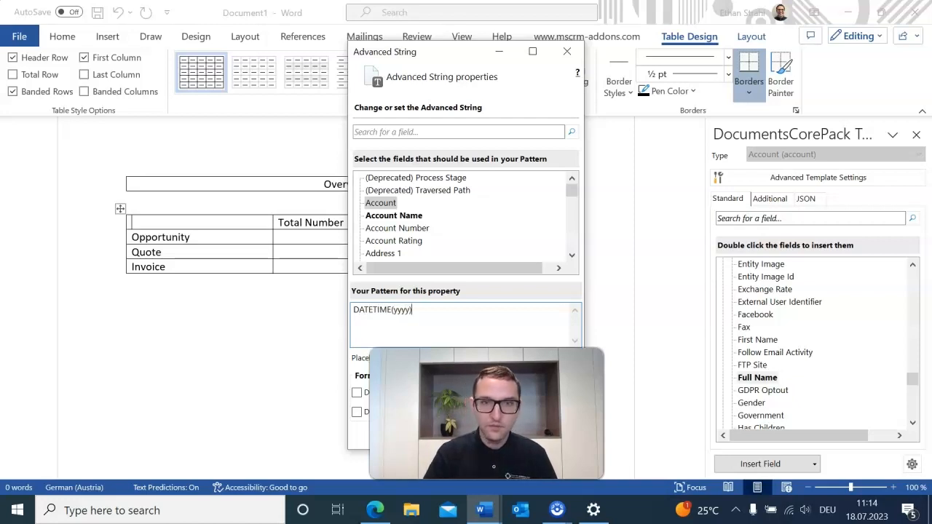
drag(473, 408, 747, 394)
click(467, 439)
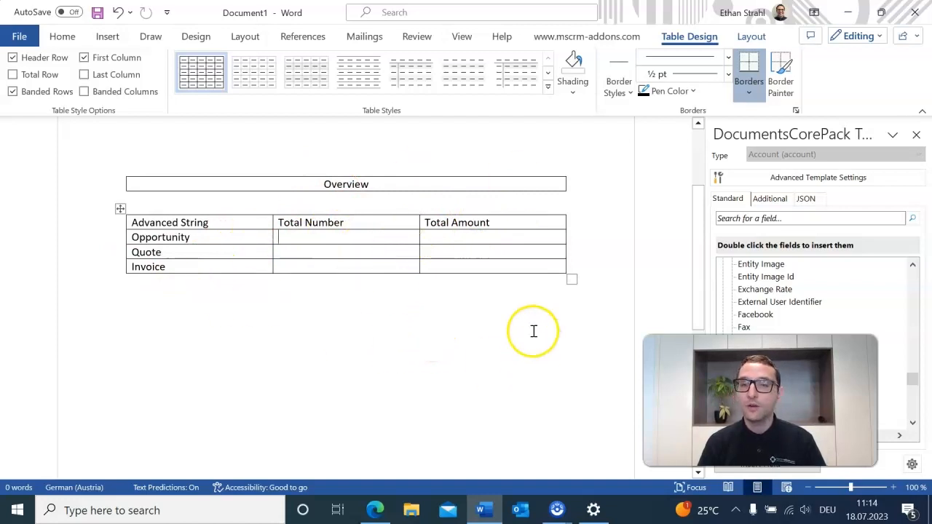
Open the field and datasource configuration for an additional relationship or entity, and resize and move the dialog so it fits on screen
click(823, 371)
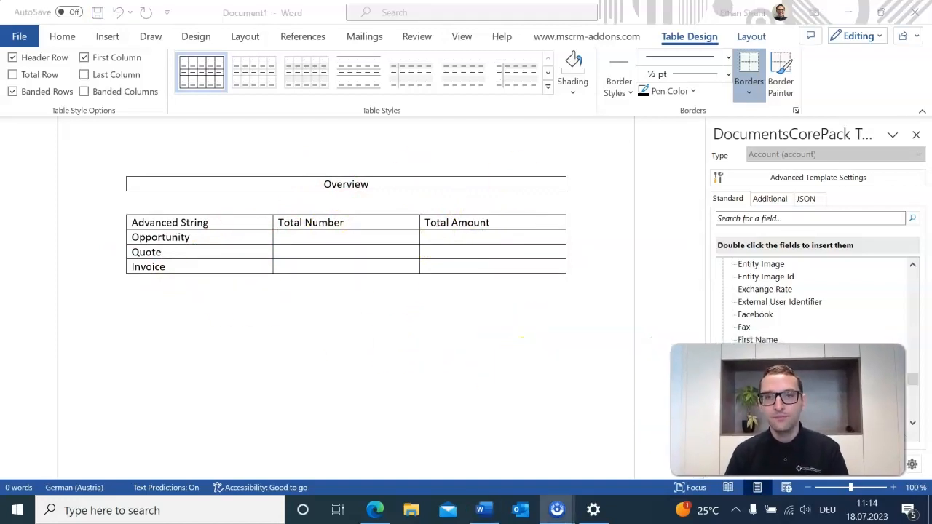
click(770, 200)
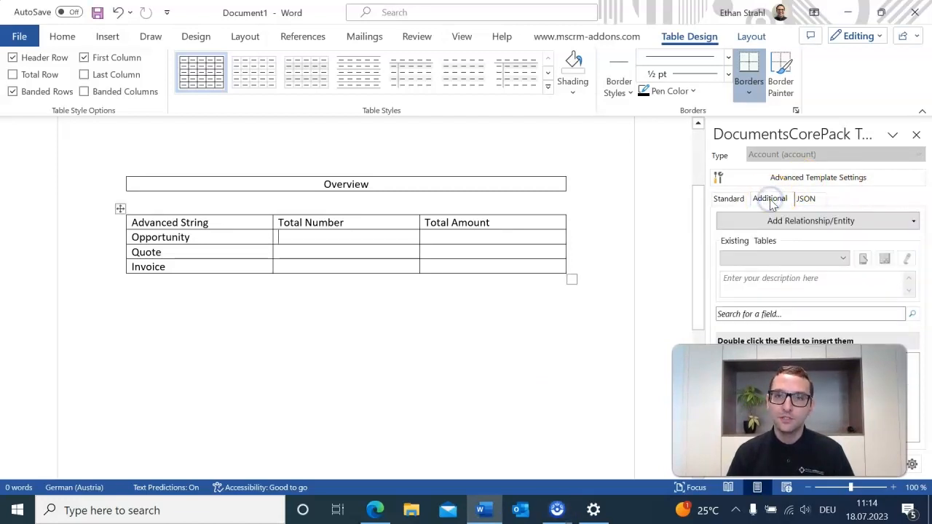
click(803, 227)
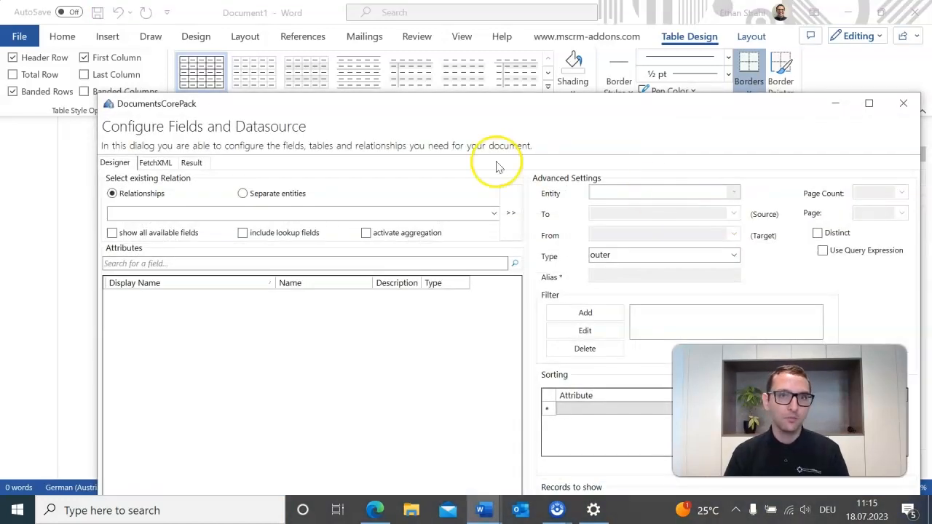
drag(500, 116, 454, 105)
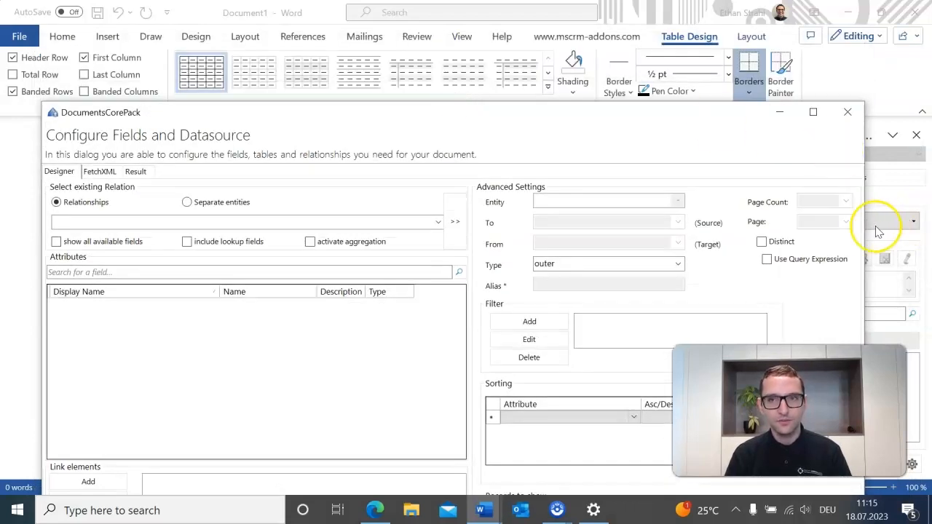
drag(866, 226, 759, 243)
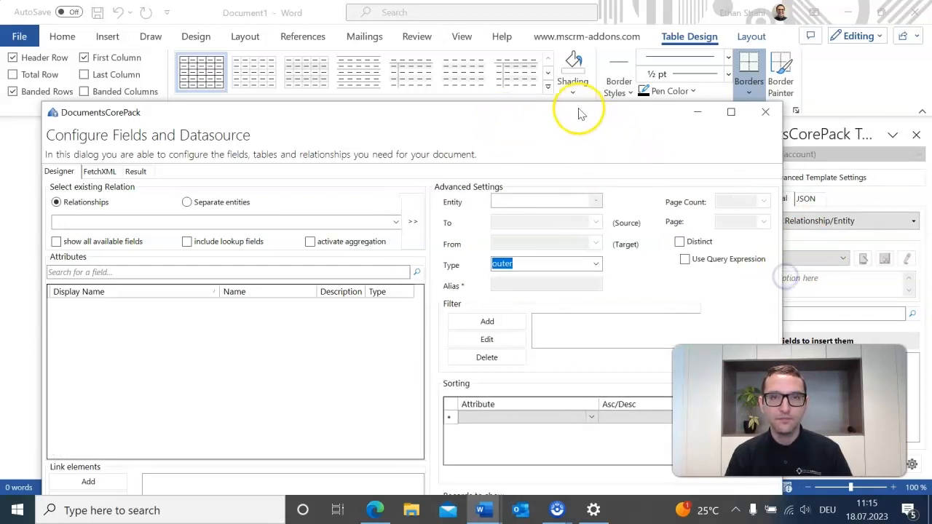
drag(574, 115, 559, 44)
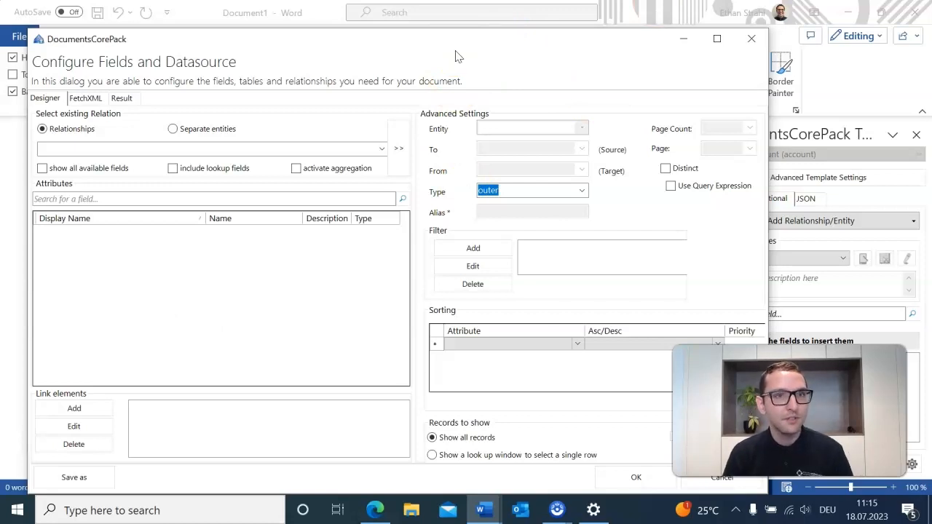
Look through the account's available relationships, activate aggregation and select the first attribute cell
click(382, 149)
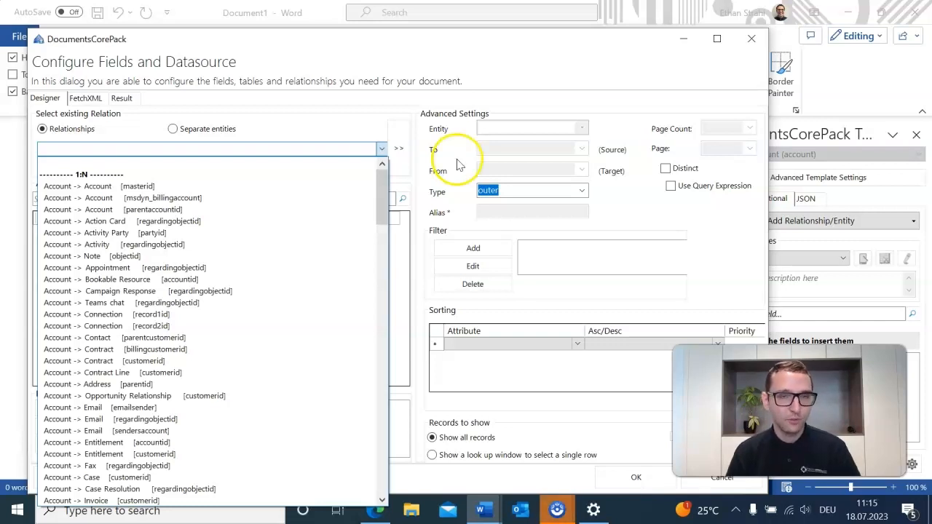
click(383, 149)
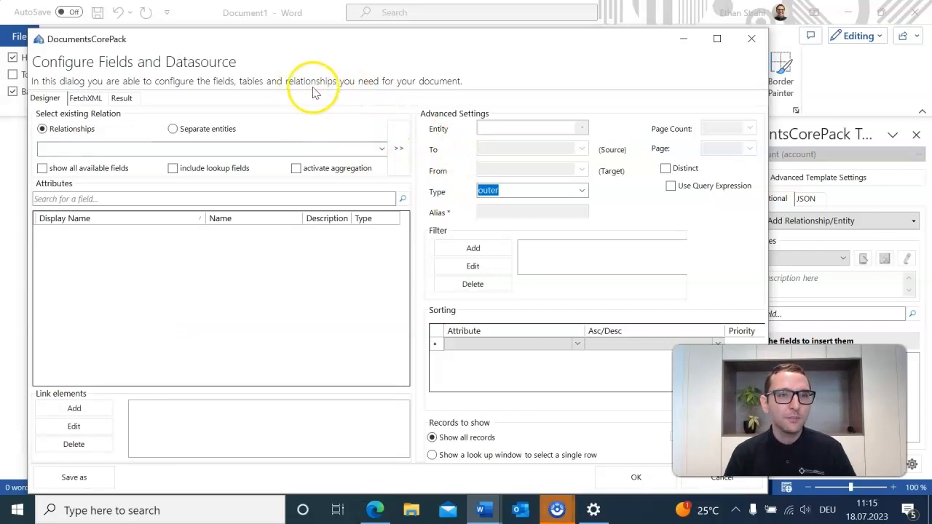
click(297, 168)
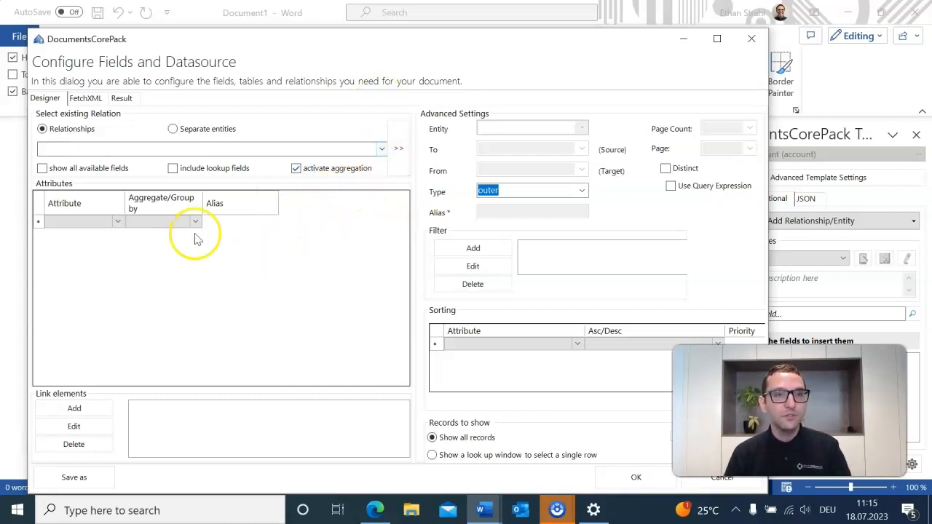
click(99, 225)
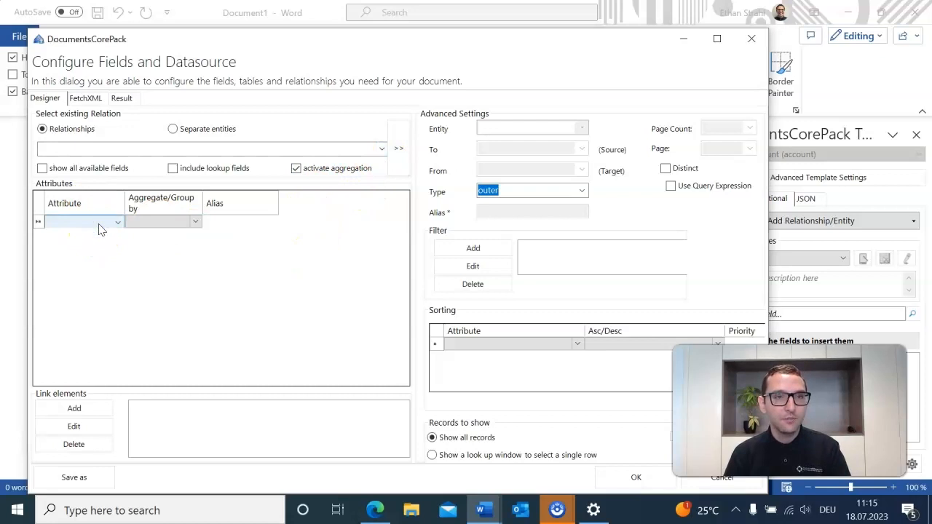
click(123, 217)
click(195, 279)
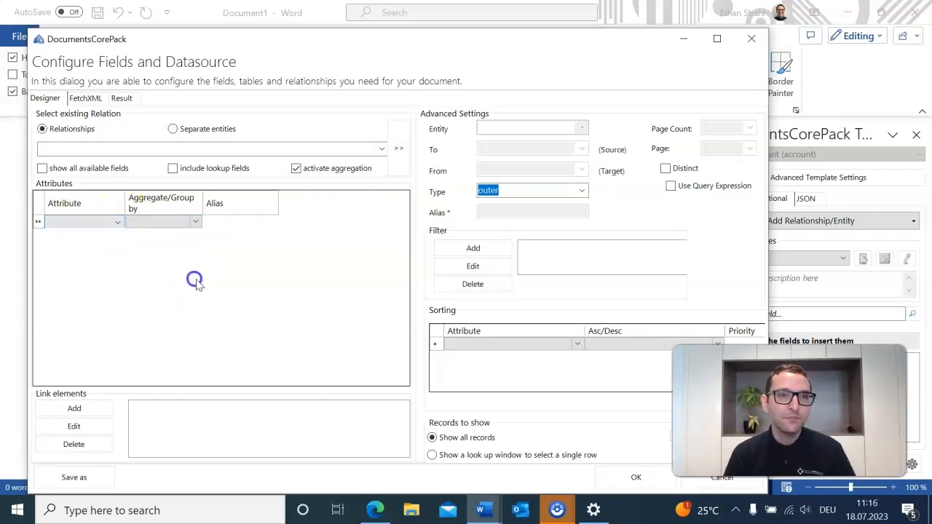
click(152, 225)
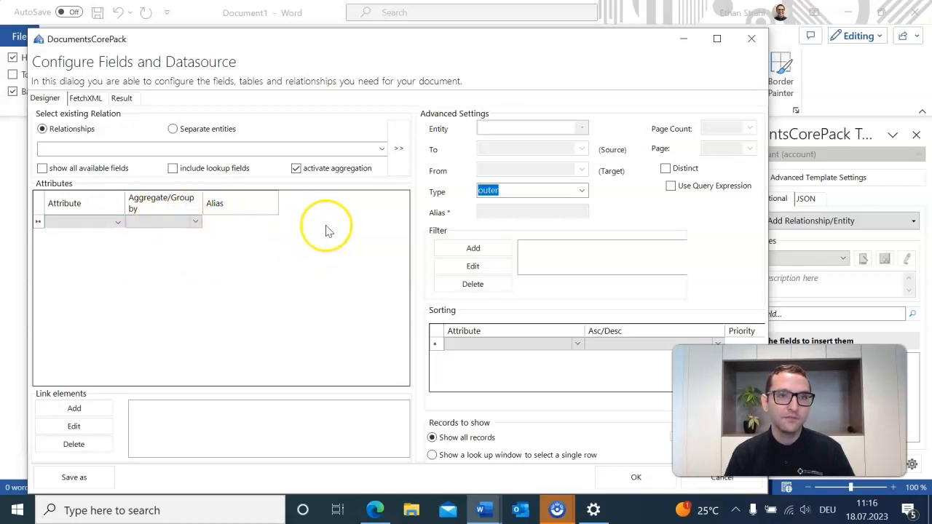
Choose the relationship Account -> Opportunity [customerid] as the datasource
click(378, 149)
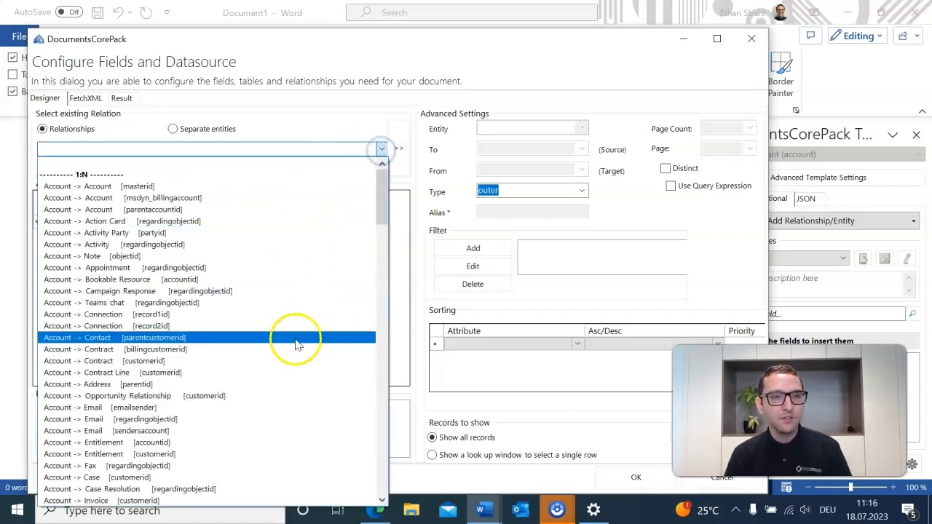
scroll(289, 324, down, 3)
scroll(290, 320, down, 12)
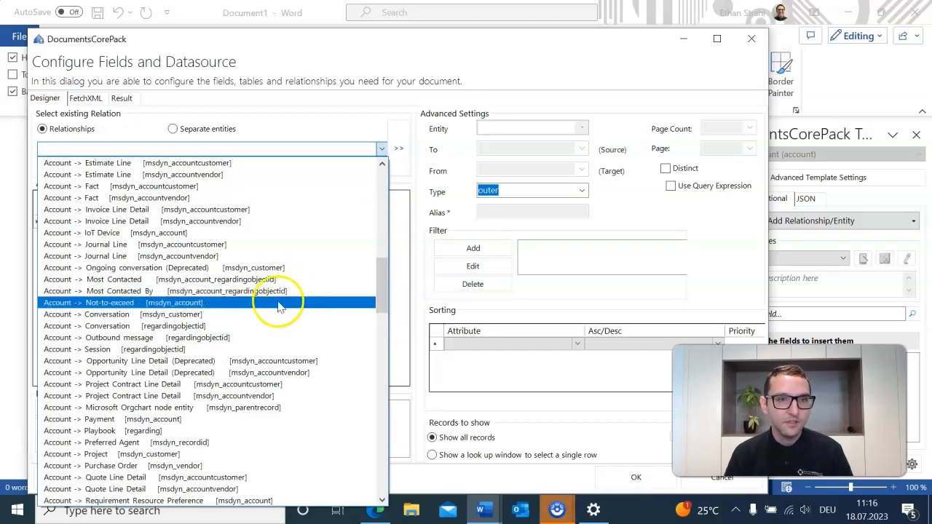
scroll(262, 310, down, 2)
scroll(256, 311, down, 3)
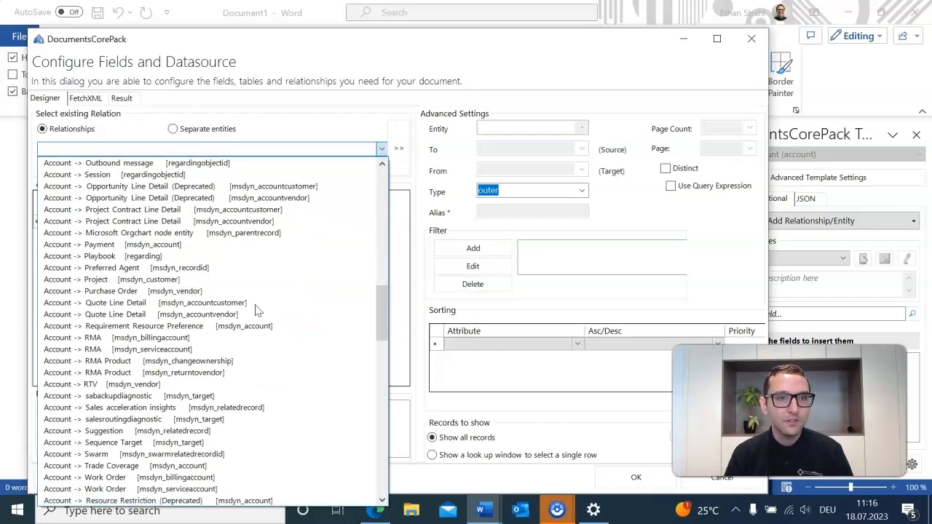
scroll(256, 311, down, 2)
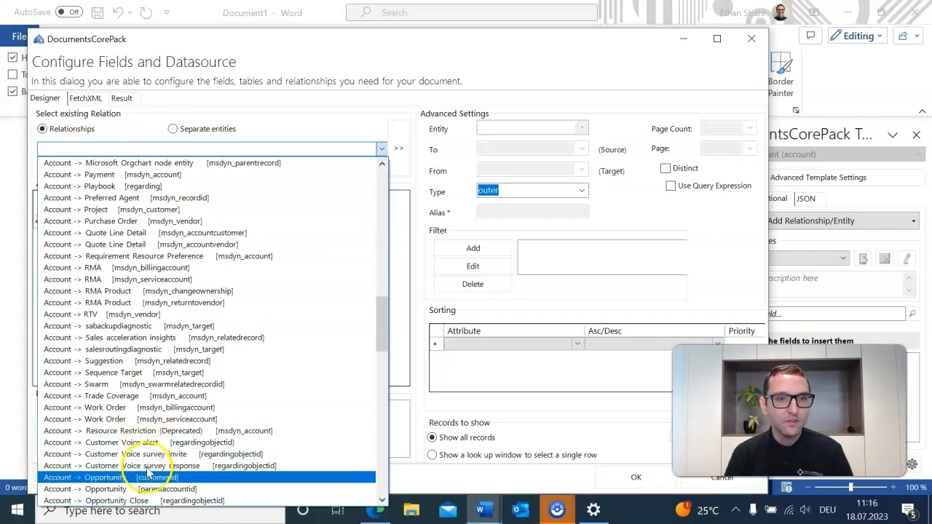
click(150, 480)
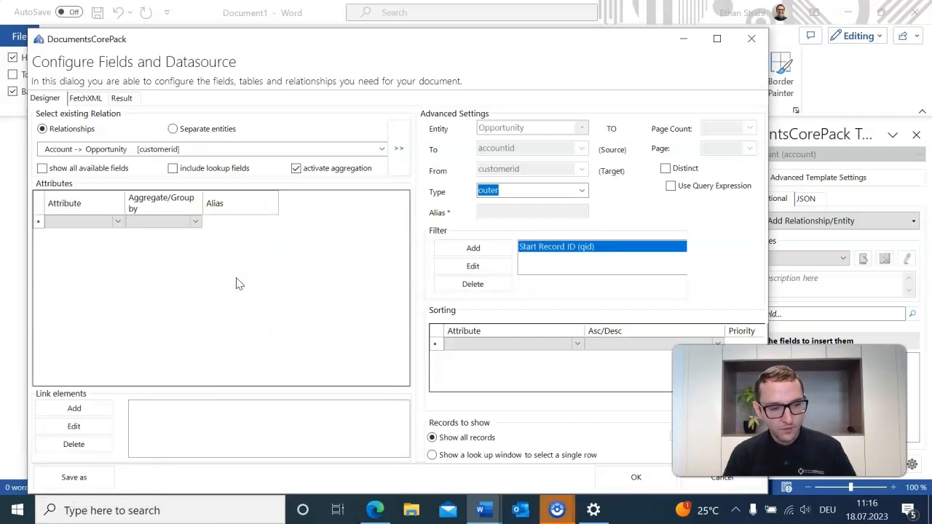
Add Opportunity as the first attribute of the aggregated datasource
click(109, 221)
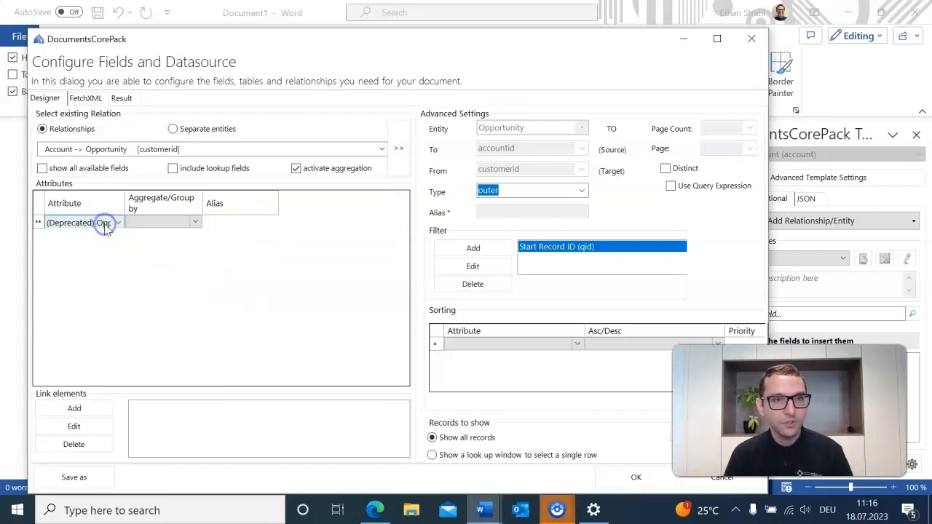
click(109, 221)
drag(118, 97, 116, 163)
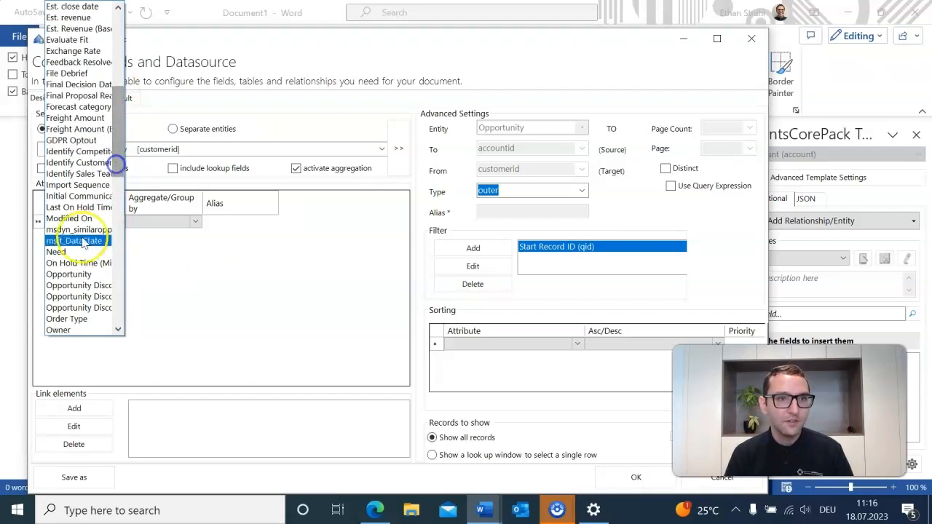
click(78, 275)
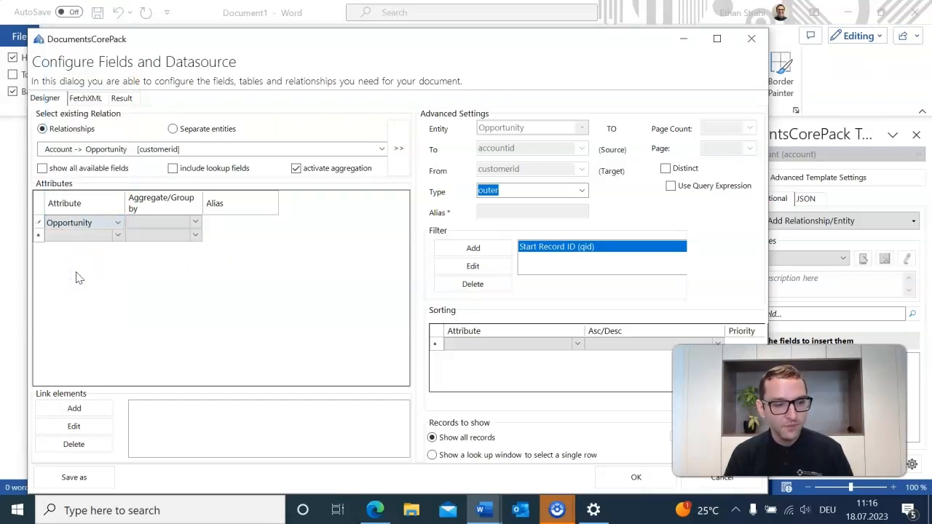
Add Est. revenue as the second attribute of the opportunity datasource
click(98, 235)
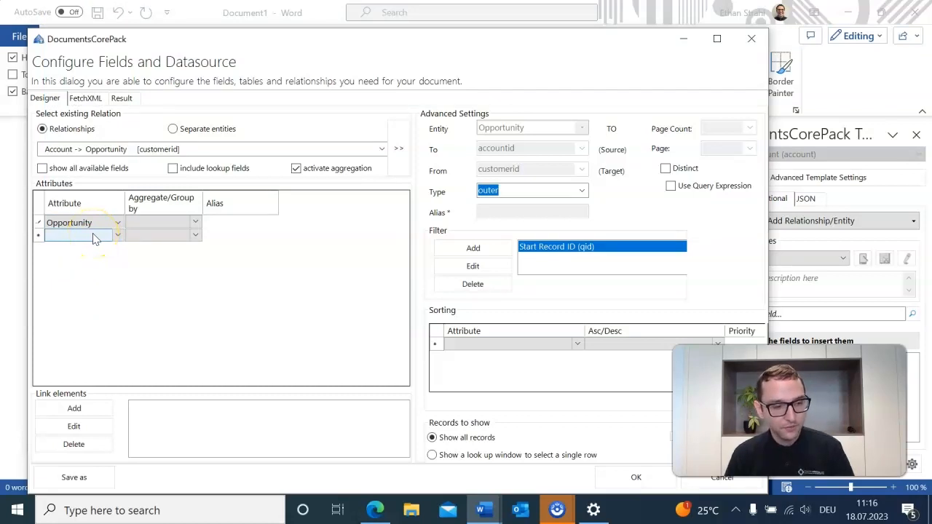
click(93, 236)
click(116, 234)
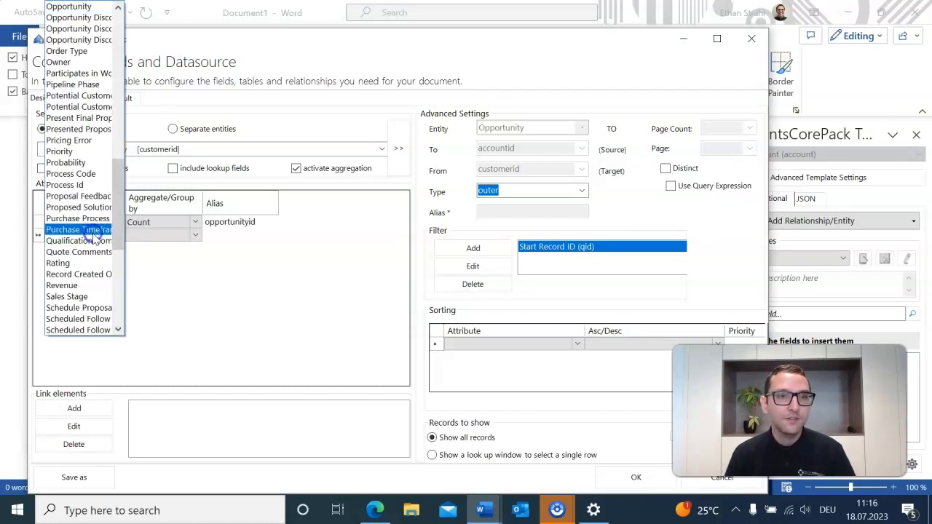
drag(116, 211, 115, 113)
click(106, 119)
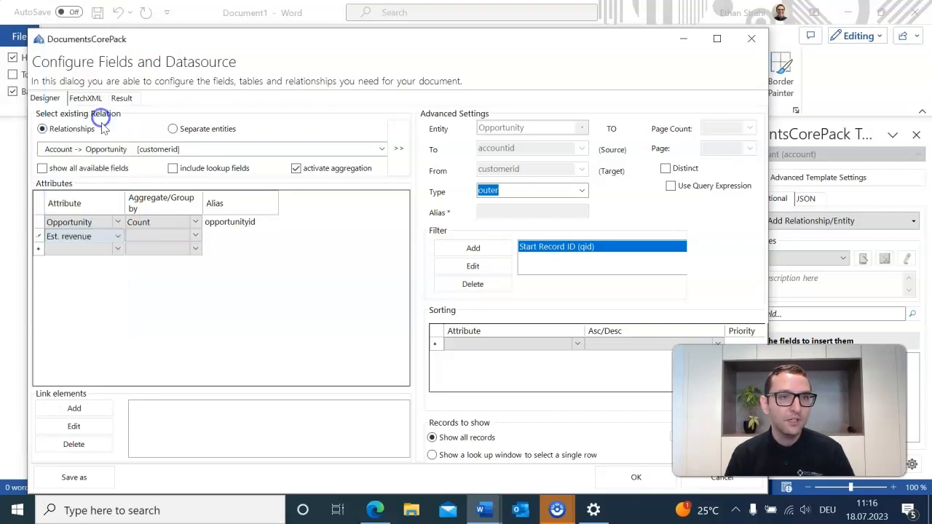
click(277, 259)
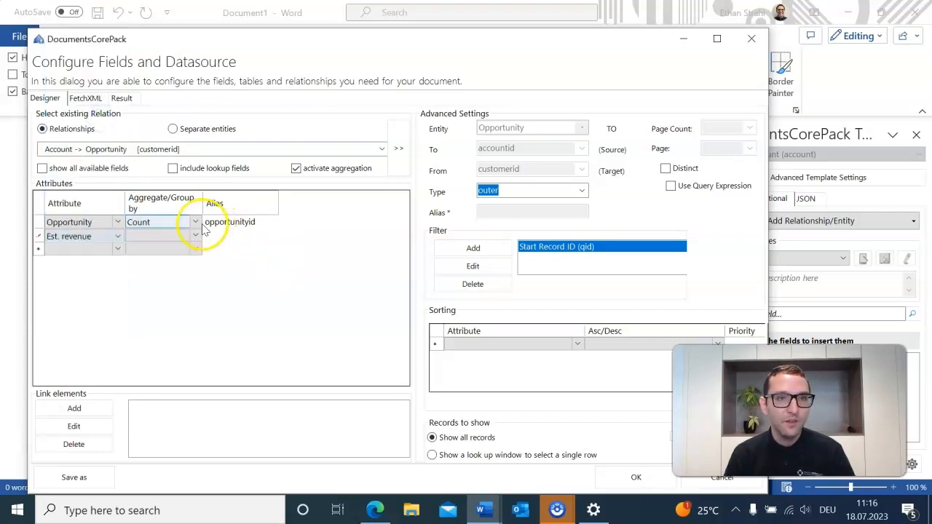
Aggregate Opportunity by Count and Est. revenue by Sum, and accept the datasource configuration
click(168, 223)
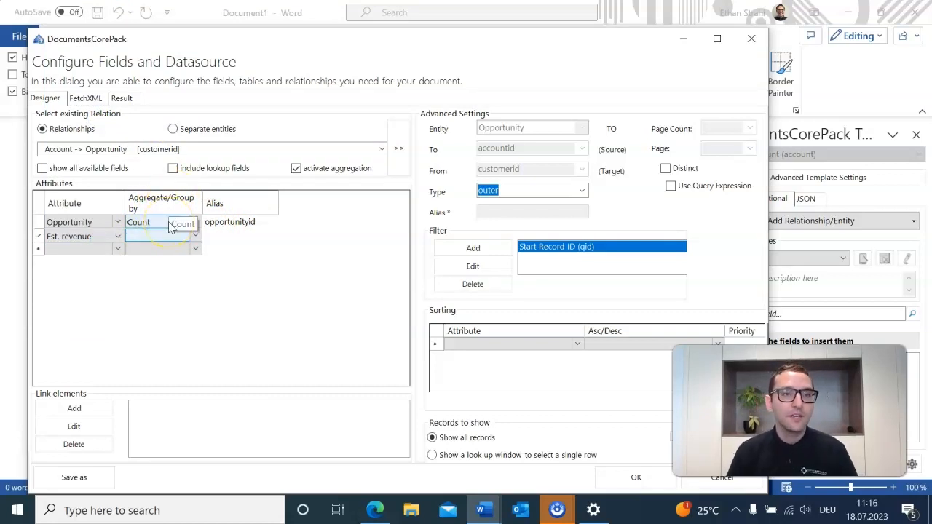
click(170, 223)
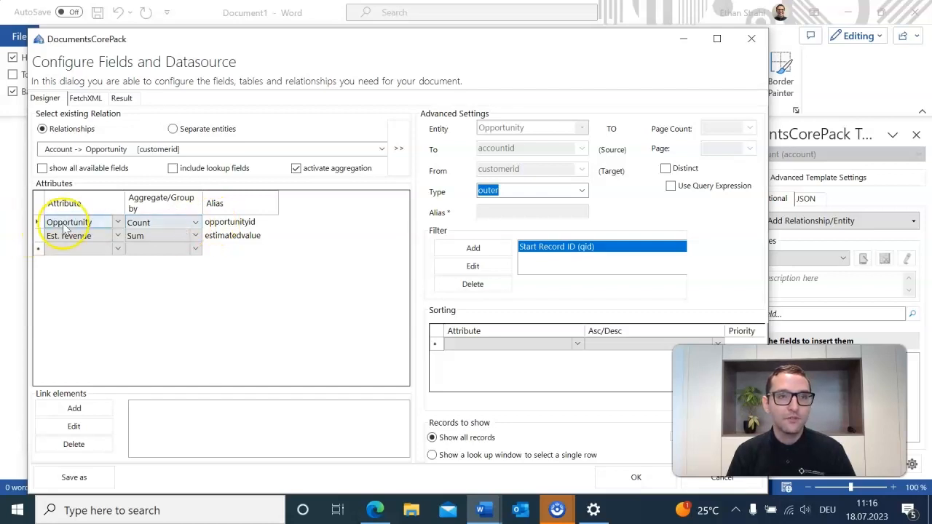
click(183, 223)
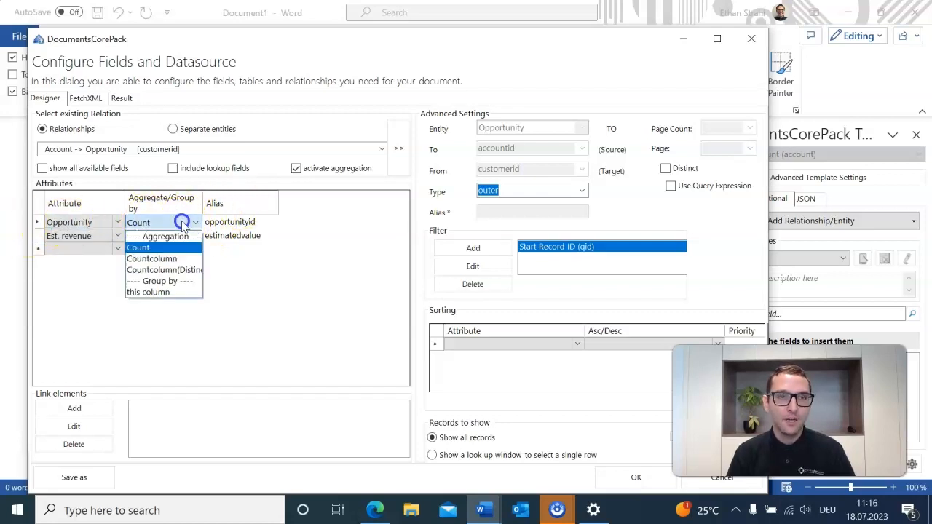
click(138, 247)
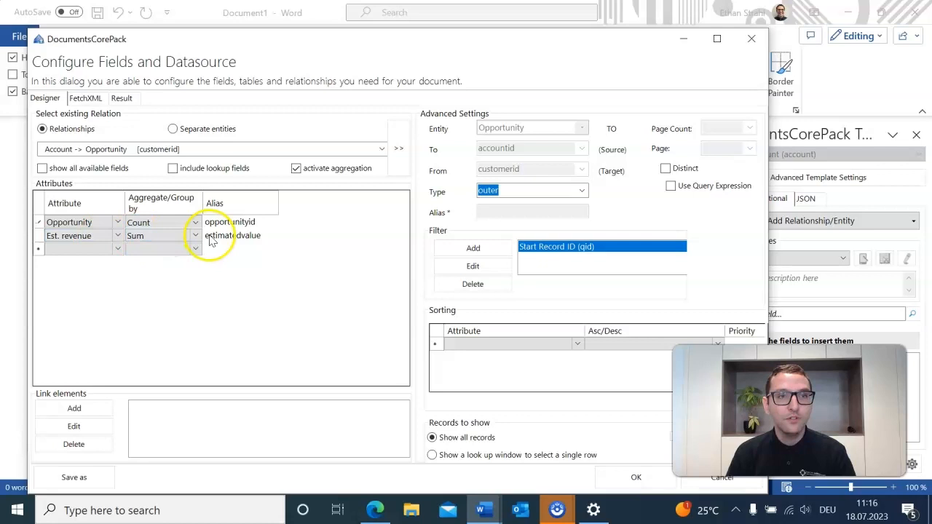
click(174, 237)
click(174, 237)
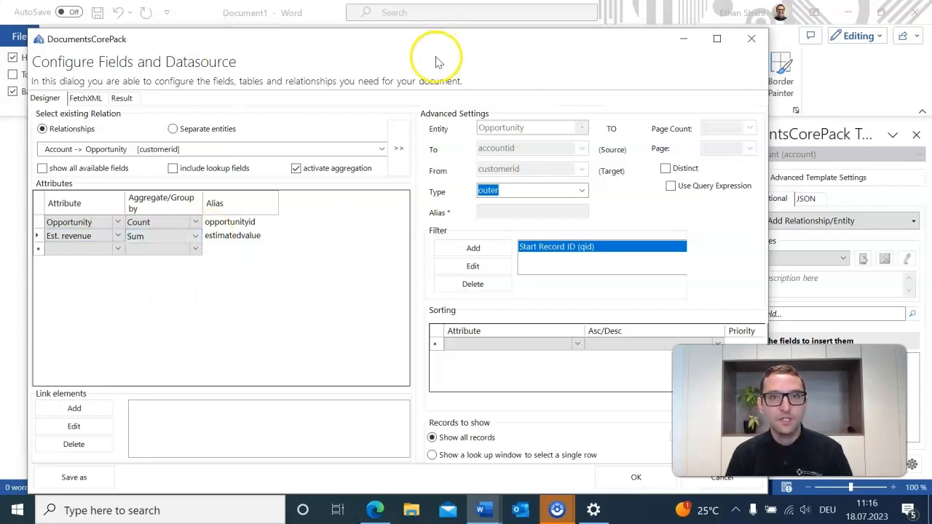
drag(428, 44, 416, 38)
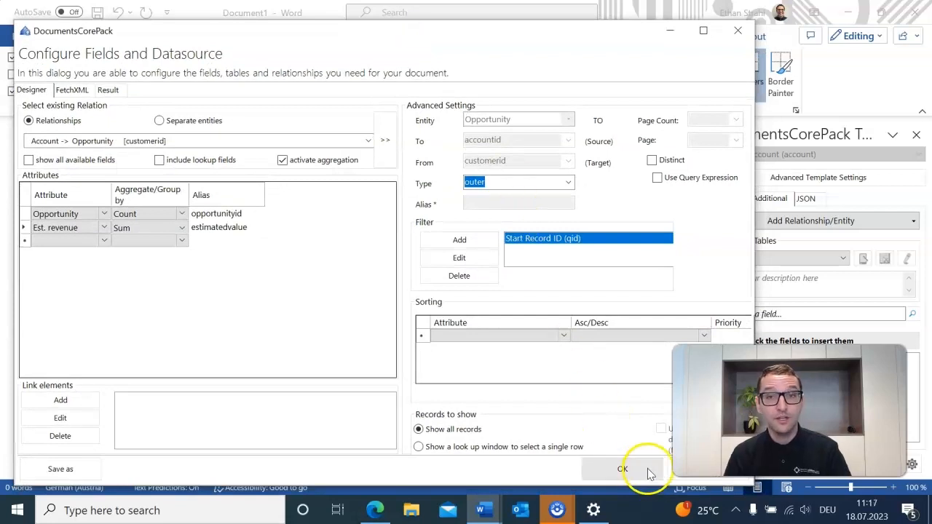
click(646, 469)
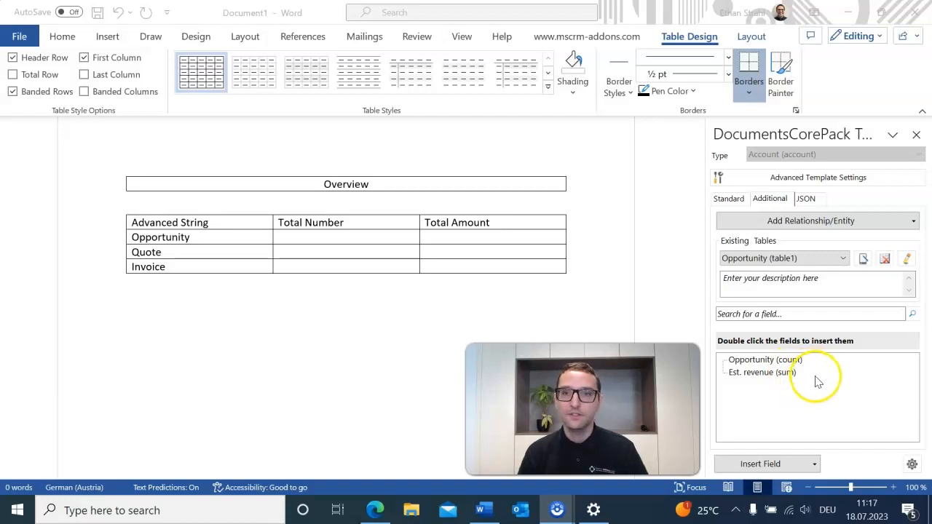
Insert the Opportunity (count) field in the Opportunity row under Total Number, without creating a new table
click(359, 235)
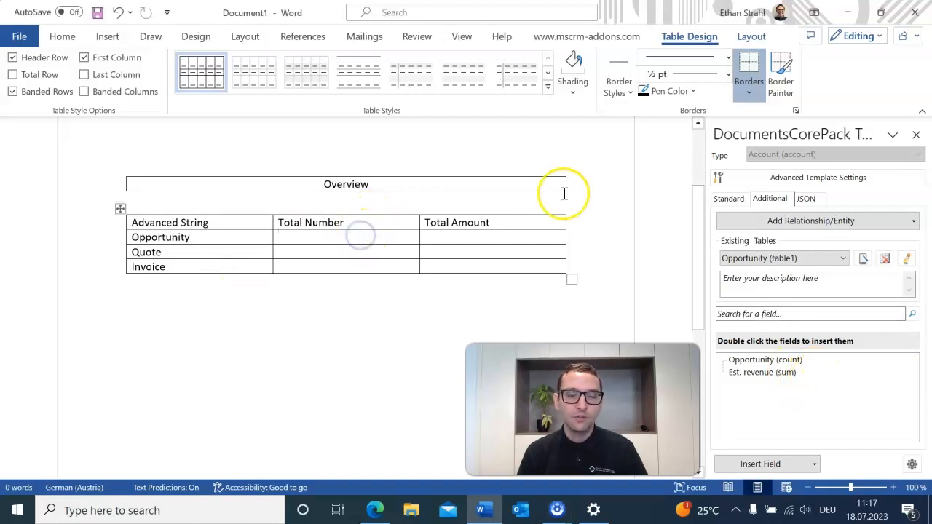
click(323, 236)
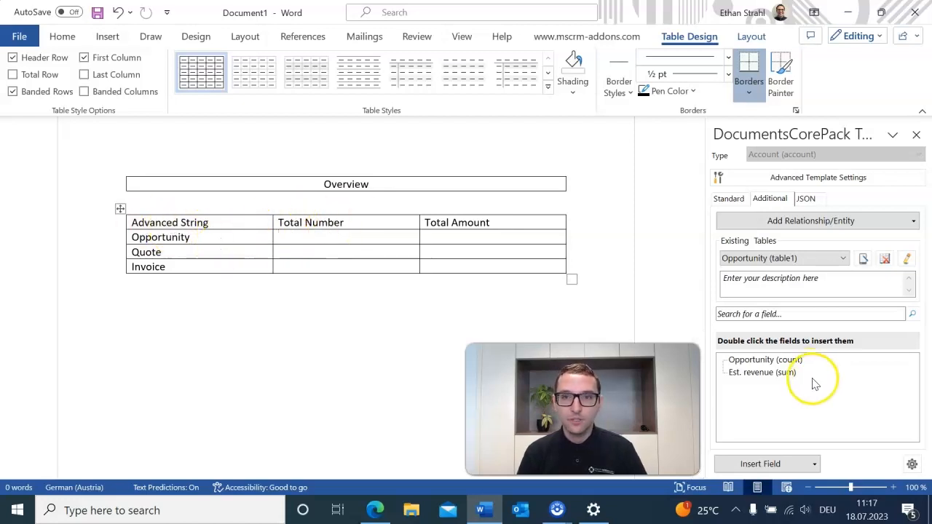
double_click(764, 360)
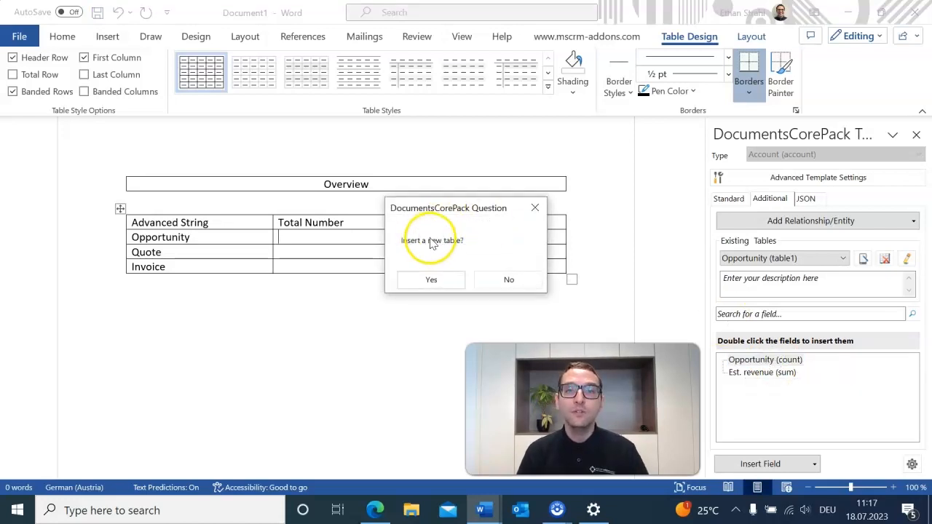
click(506, 280)
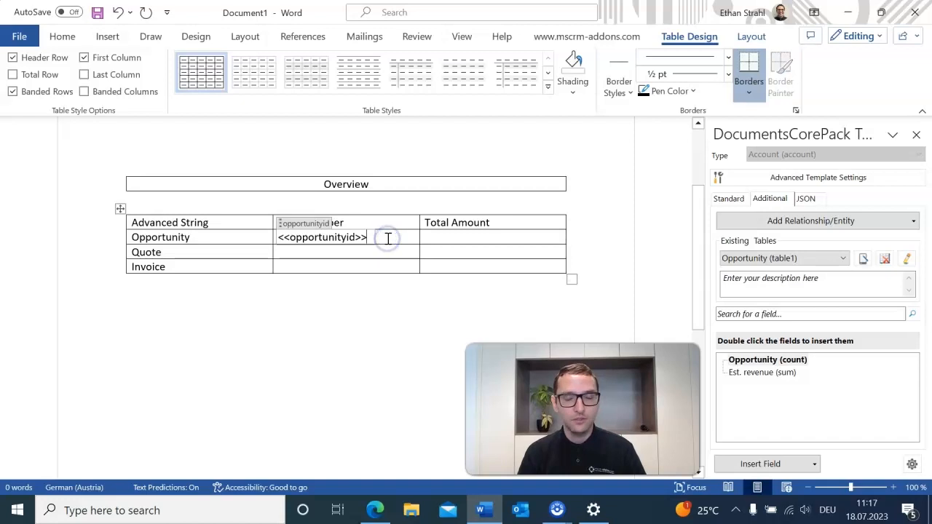
Insert the Est. revenue (sum) field in the Opportunity row under Total Amount, without creating a new table
click(474, 238)
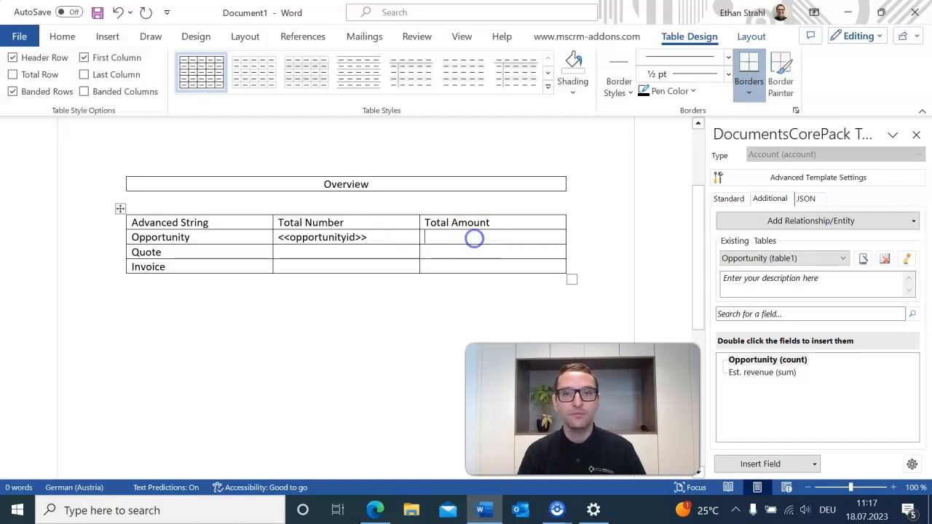
double_click(734, 372)
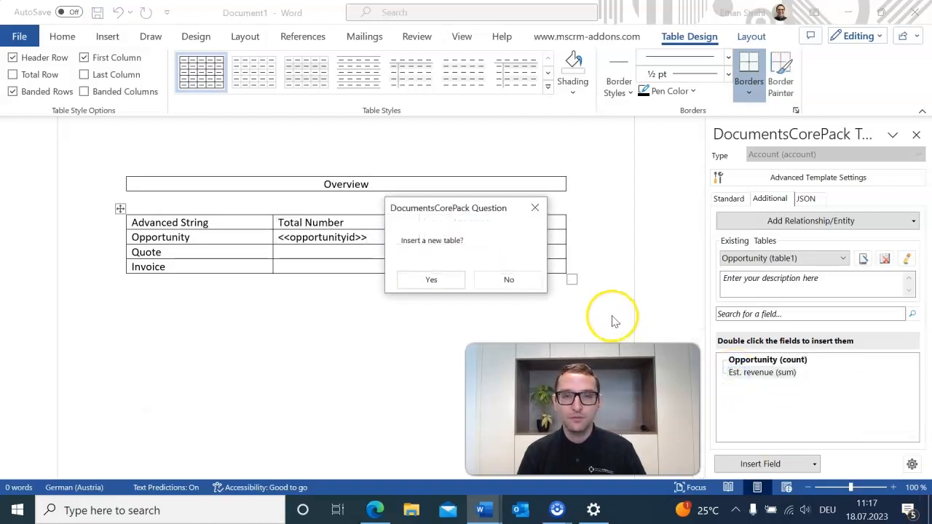
click(495, 280)
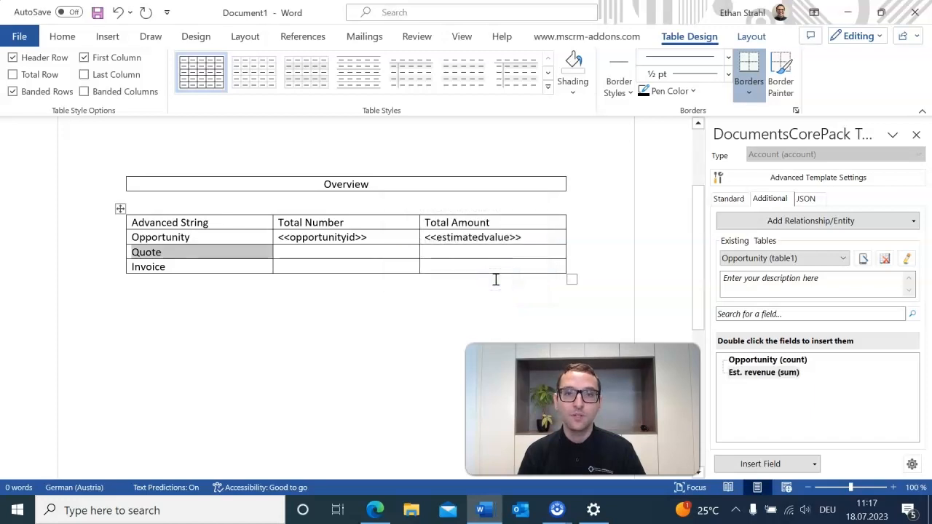
Start configuring another datasource based on the relationship Account -> Invoice [customerid], with aggregation activated
click(367, 250)
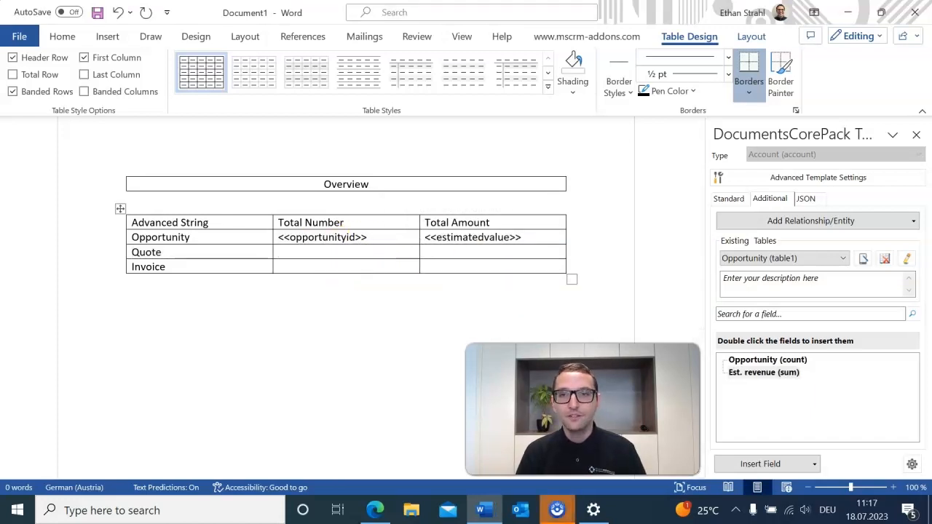
click(796, 222)
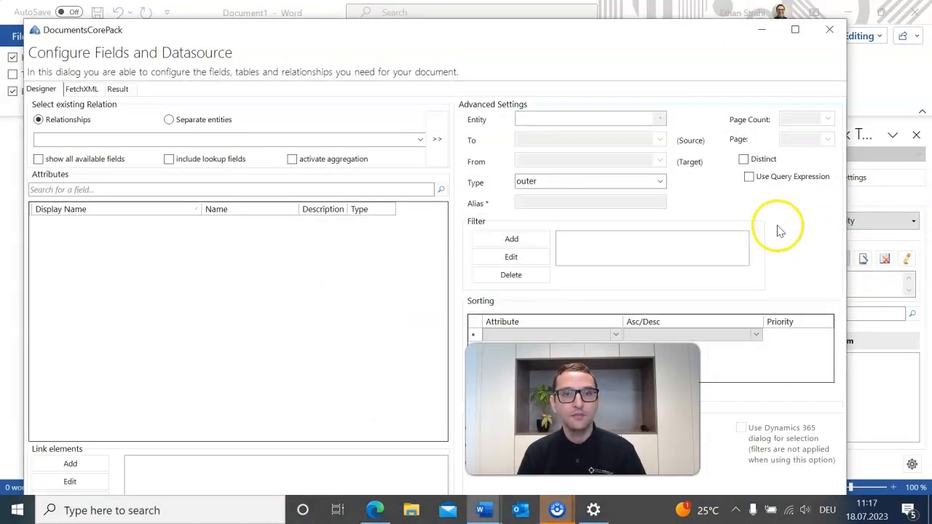
click(420, 140)
scroll(281, 219, down, 5)
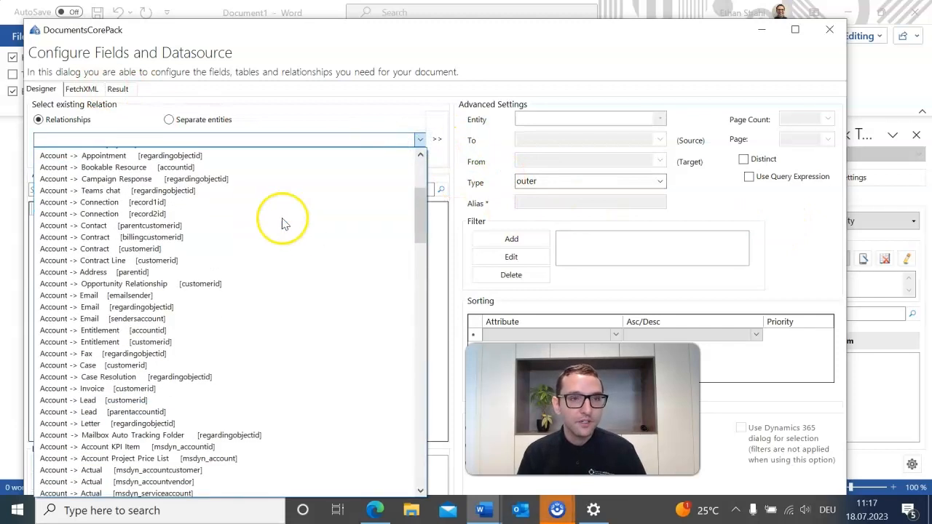
click(167, 317)
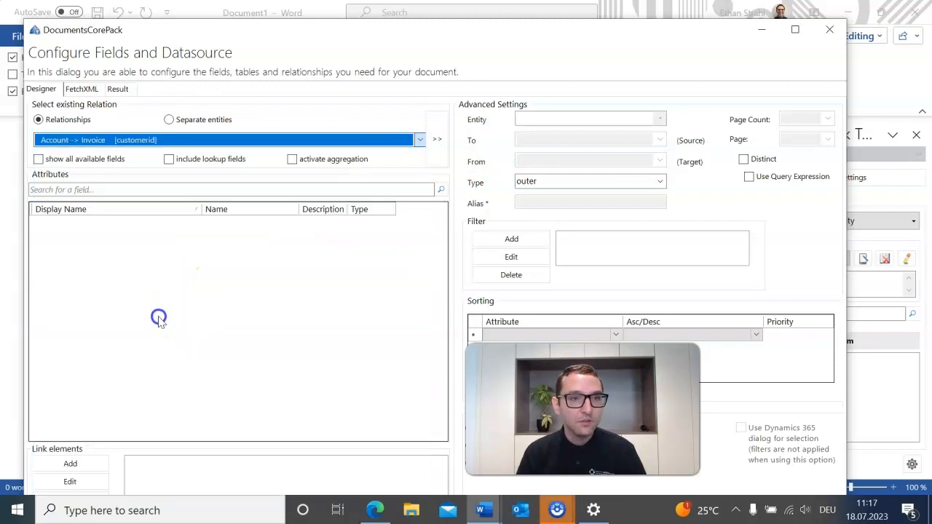
click(295, 159)
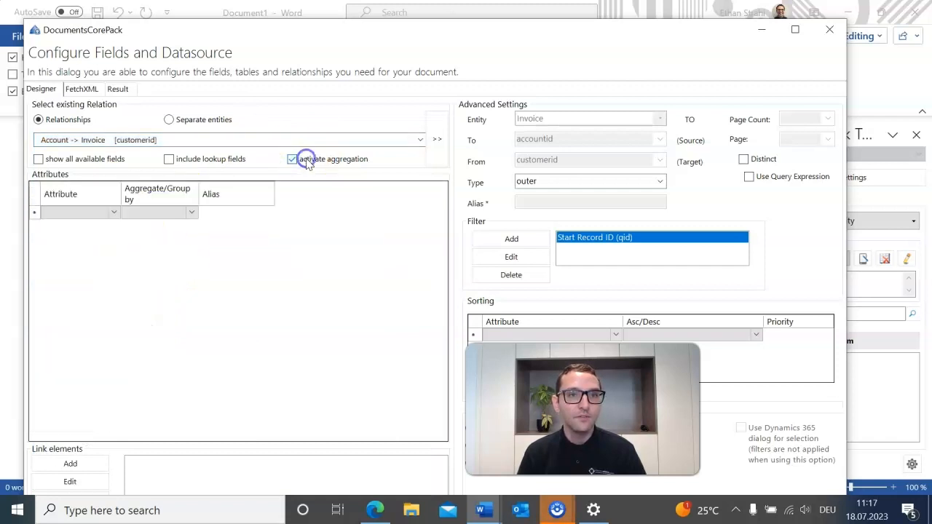
Aggregate Invoice by Count and Total Amount by Sum, and accept the datasource configuration
click(90, 216)
click(91, 213)
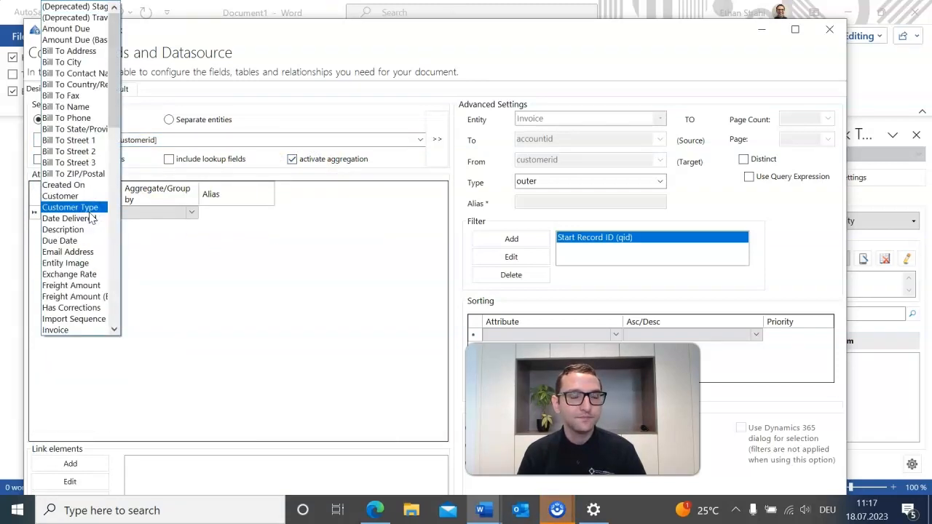
click(69, 330)
click(108, 230)
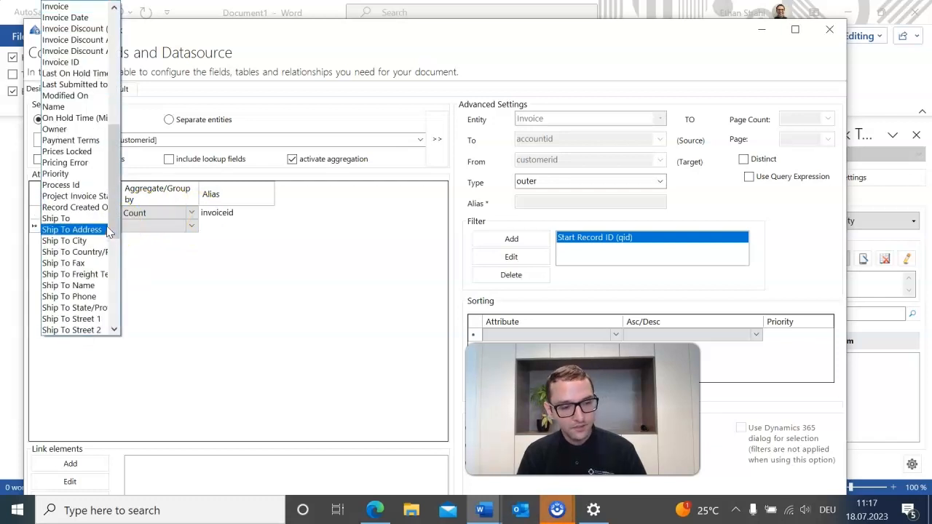
drag(113, 163, 113, 190)
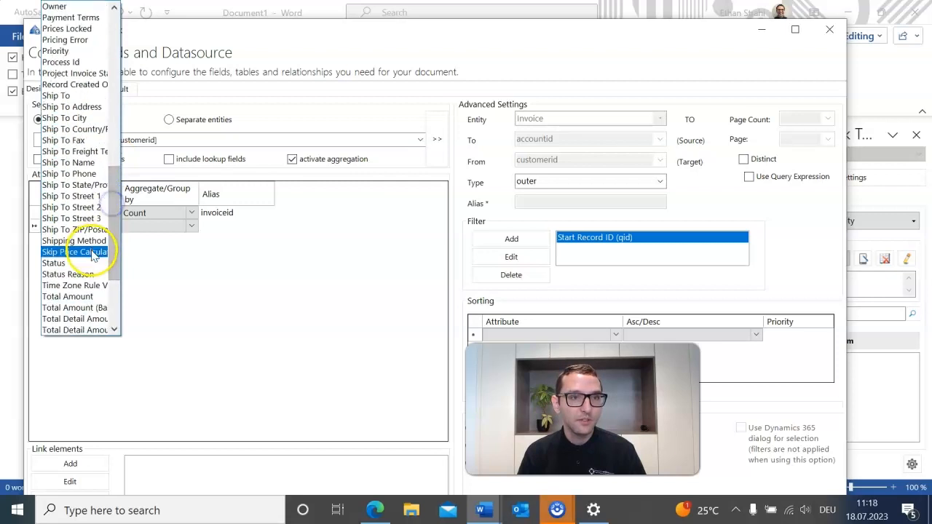
click(80, 296)
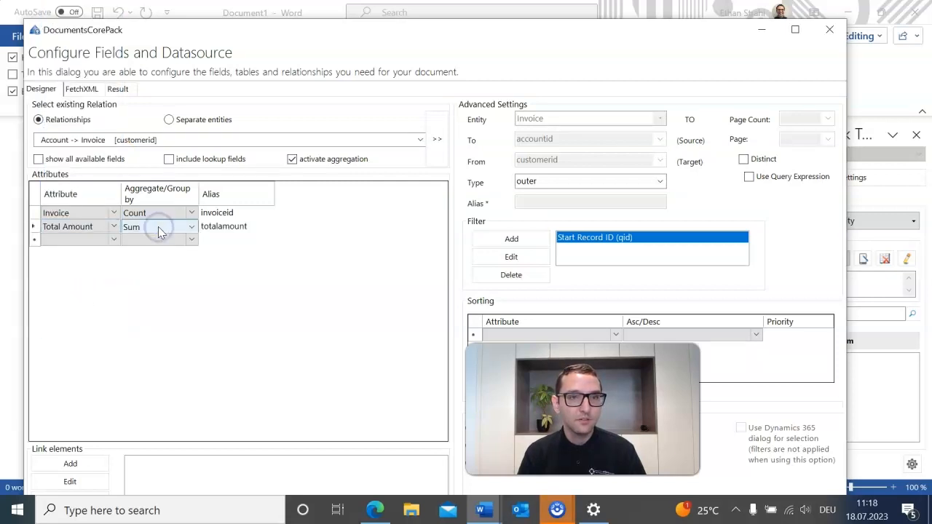
mouse_move(540, 35)
mouse_down()
mouse_move(520, 15)
mouse_move(533, 76)
mouse_move(533, 39)
mouse_up()
click(727, 476)
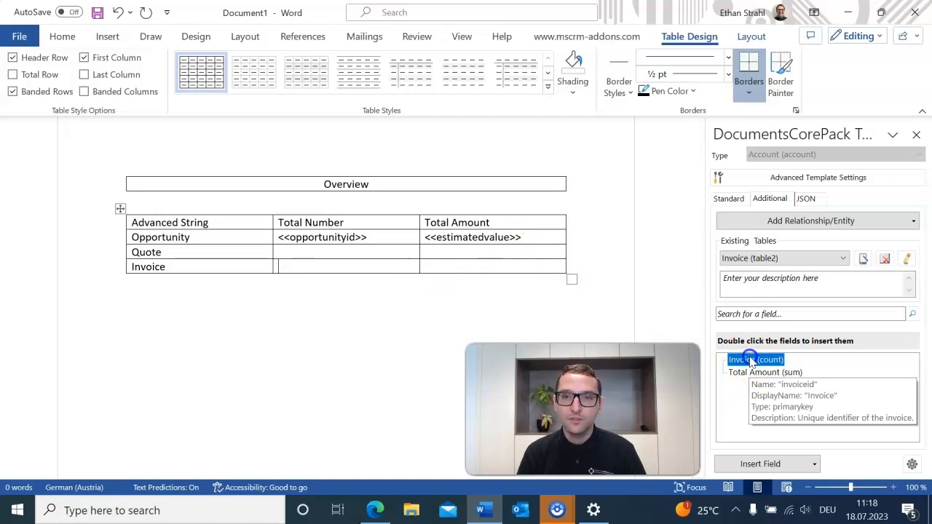
Insert the Invoice (count) and Total Amount (sum) fields in the Invoice row under Total Number and Total Amount, without creating new tables
click(510, 279)
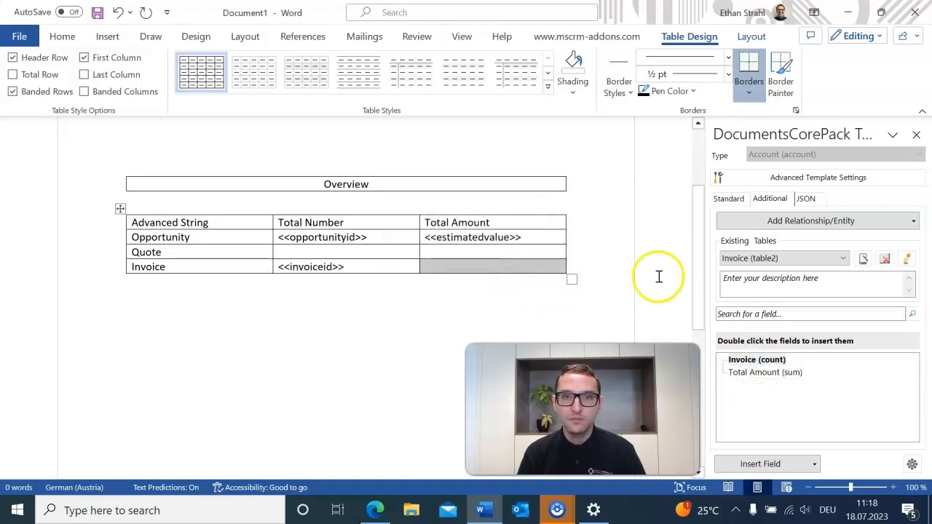
double_click(770, 373)
click(512, 280)
For the Quote row's Total Number cell, start configuring a datasource on the relationship Account -> Quote [customerid] with aggregation activated
click(333, 252)
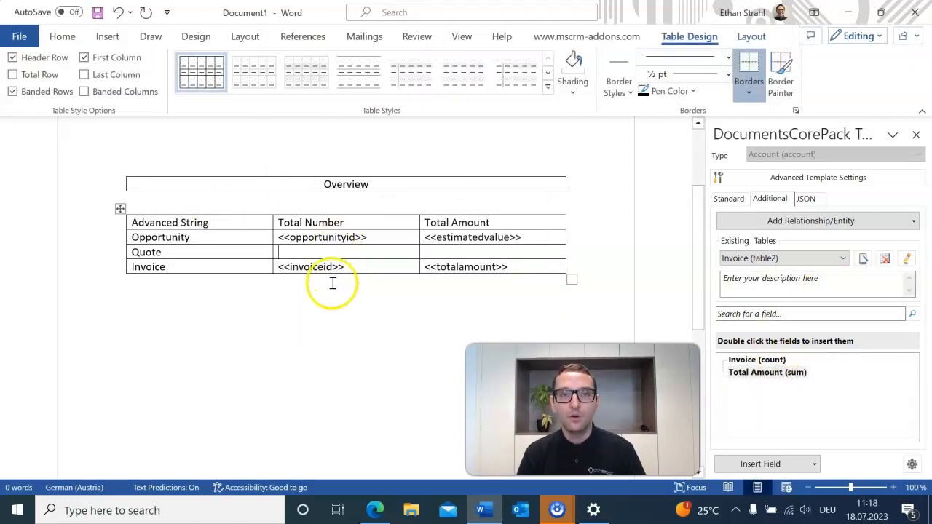
click(876, 221)
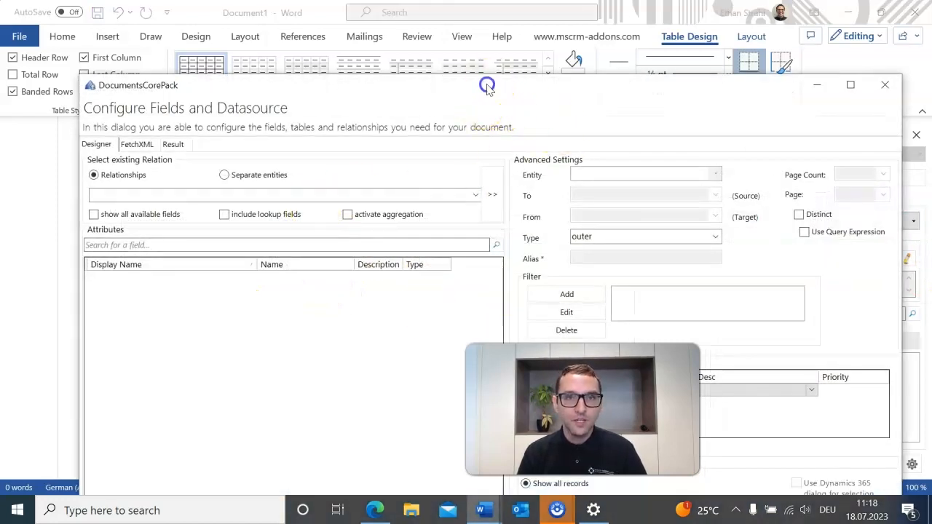
drag(484, 84, 447, 22)
click(413, 131)
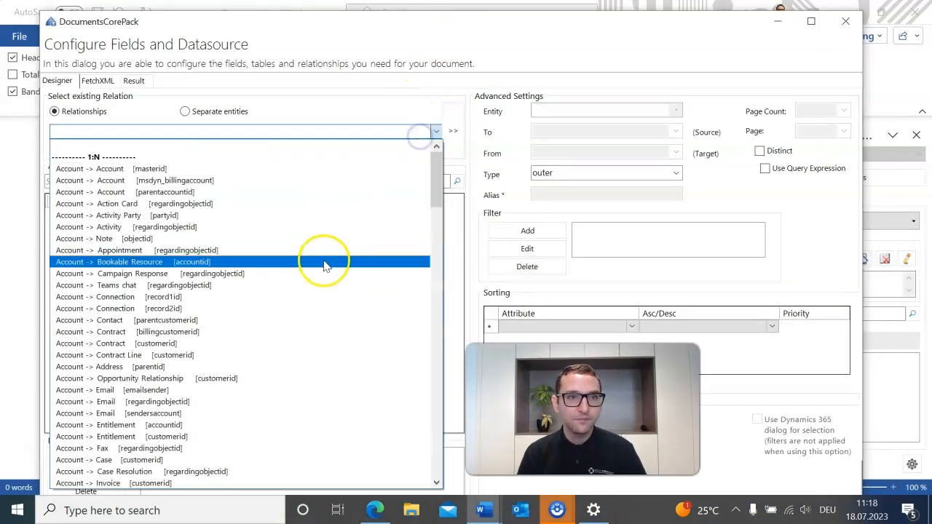
scroll(315, 288, down, 7)
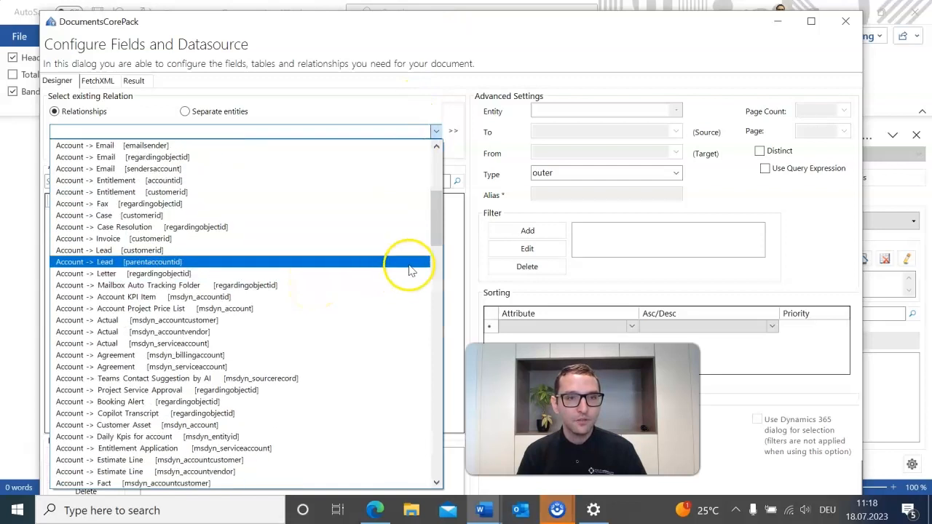
drag(434, 228, 431, 337)
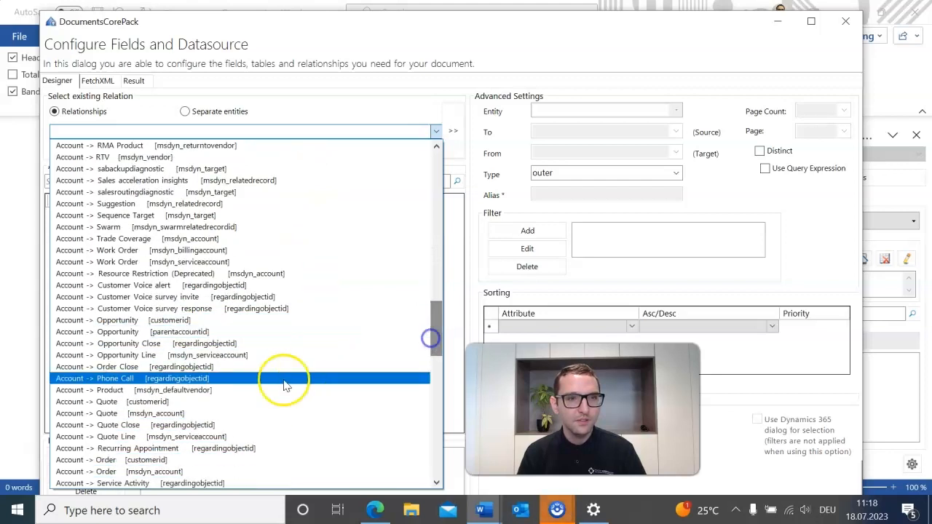
click(271, 404)
click(310, 153)
Aggregate Quote by Count and Total amount by Sum, and accept the datasource configuration
click(104, 203)
click(107, 202)
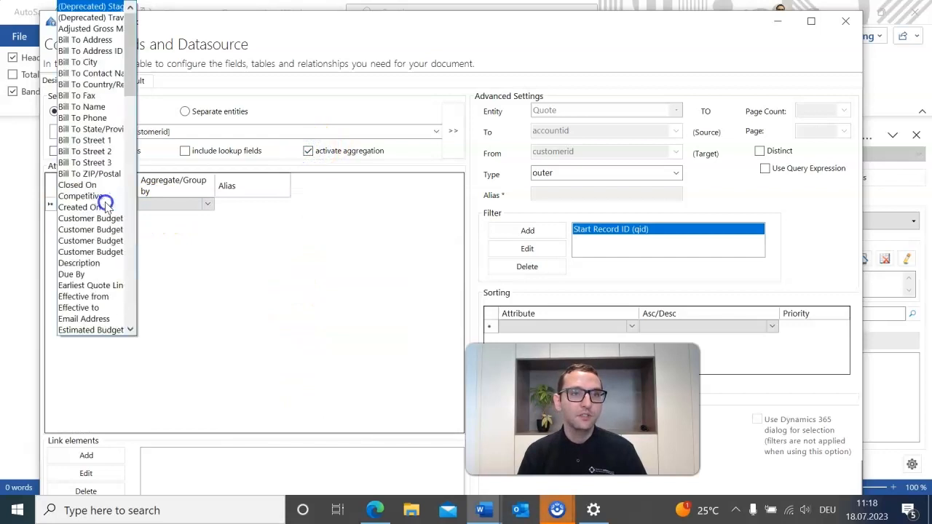
drag(129, 15, 130, 159)
click(93, 241)
click(193, 204)
click(193, 204)
click(193, 204)
click(125, 219)
click(125, 219)
drag(134, 215, 134, 239)
click(110, 227)
click(191, 216)
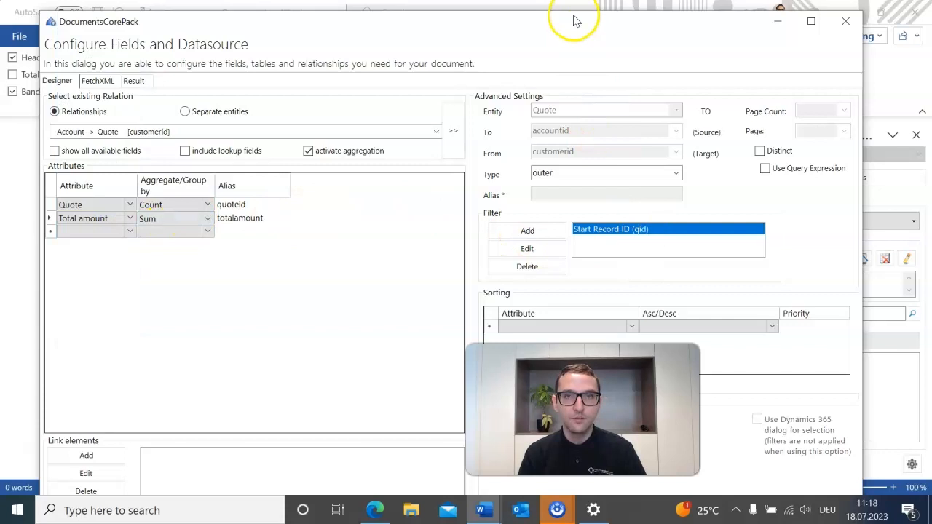
mouse_move(574, 13)
mouse_down()
mouse_move(572, 68)
mouse_move(562, 27)
mouse_up()
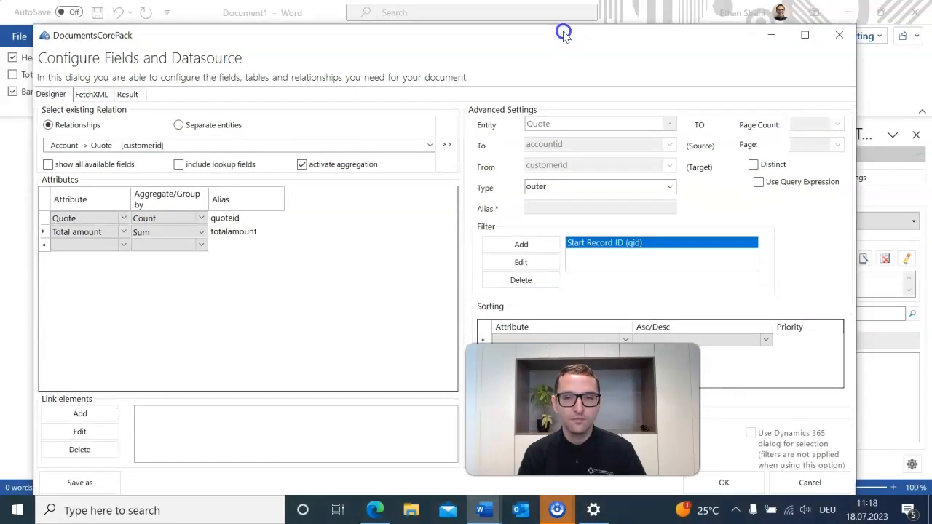
click(750, 478)
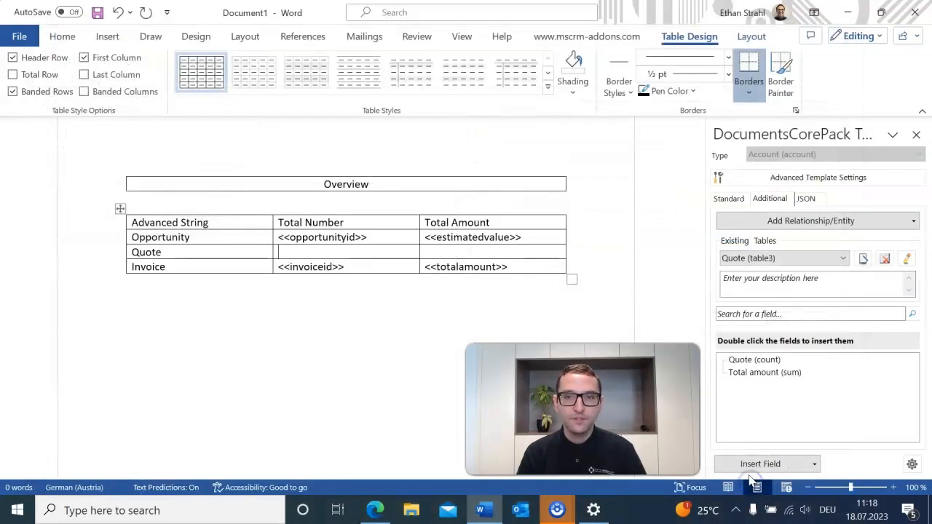
Insert the Quote (count) and Total amount (sum) fields in the Quote row under Total Number and Total Amount, without creating new tables
double_click(742, 360)
click(509, 279)
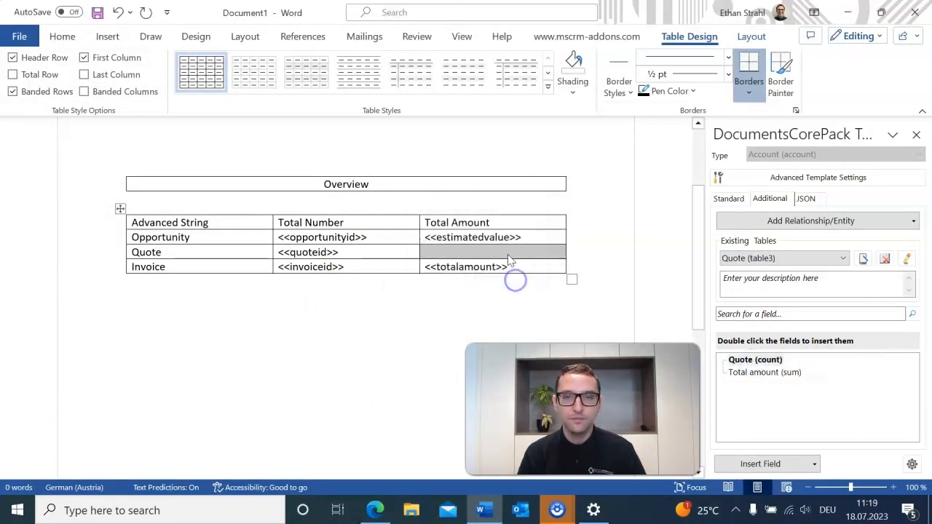
double_click(766, 374)
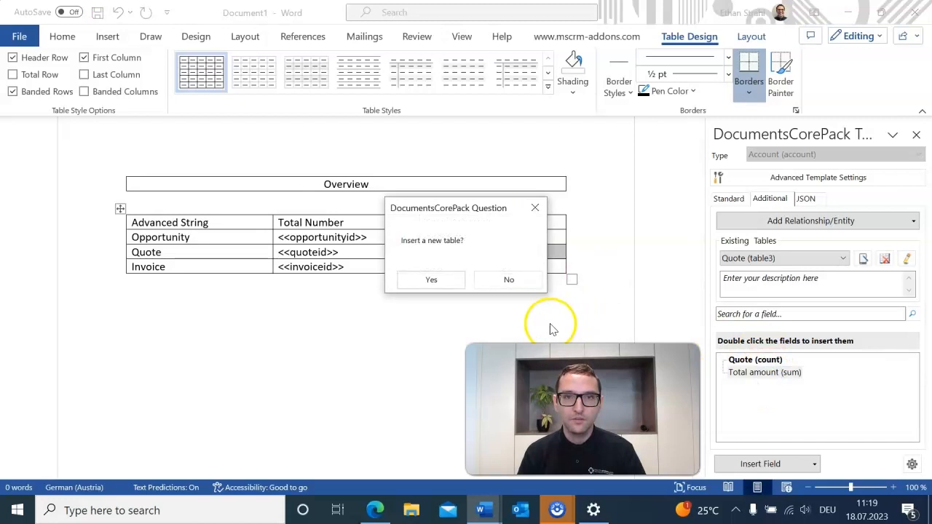
click(512, 281)
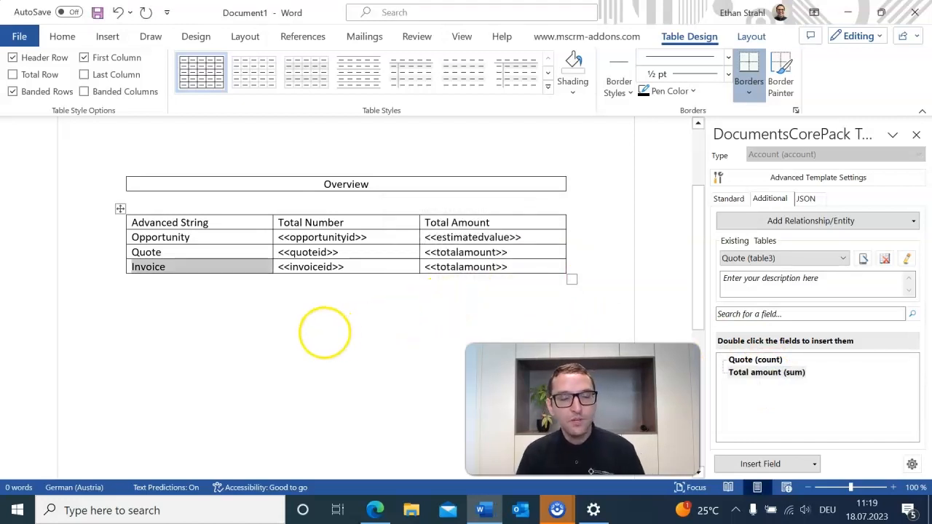
scroll(315, 325, up, 3)
scroll(605, 333, down, 4)
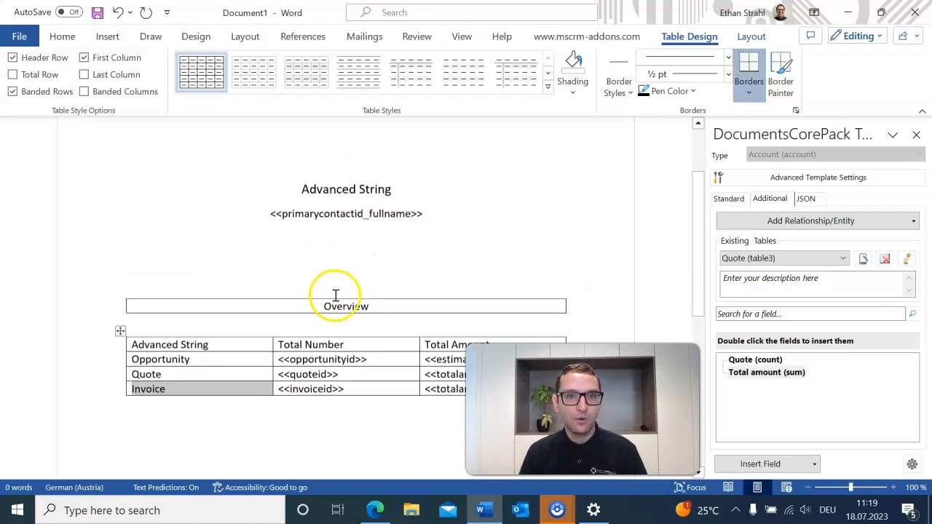
scroll(209, 218, up, 1)
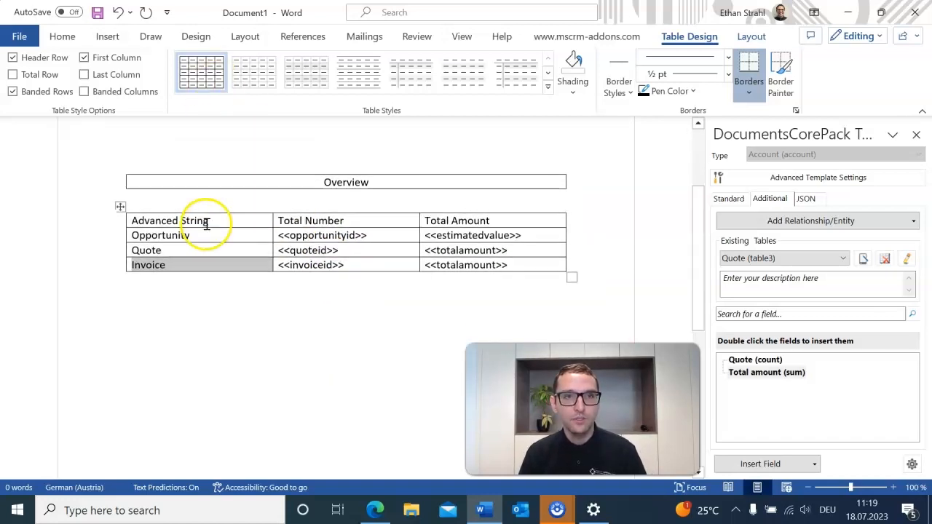
click(186, 149)
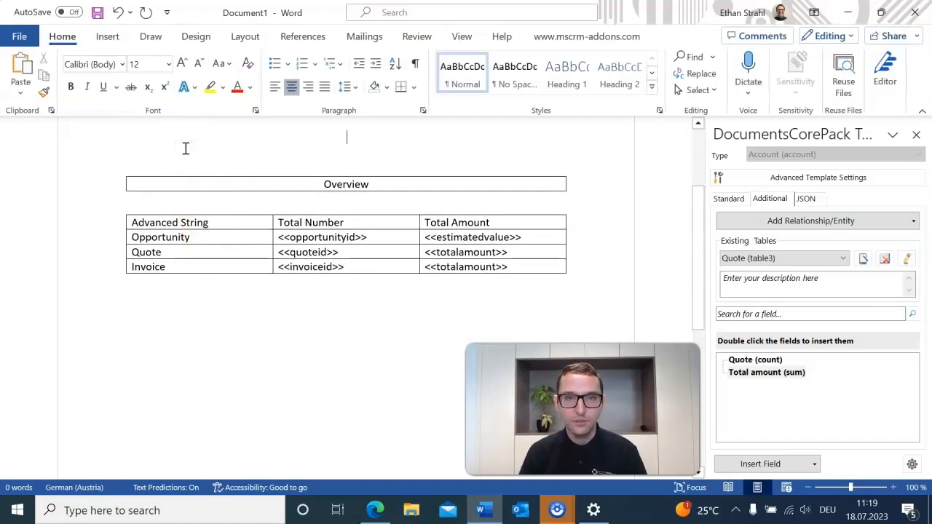
scroll(323, 374, down, 6)
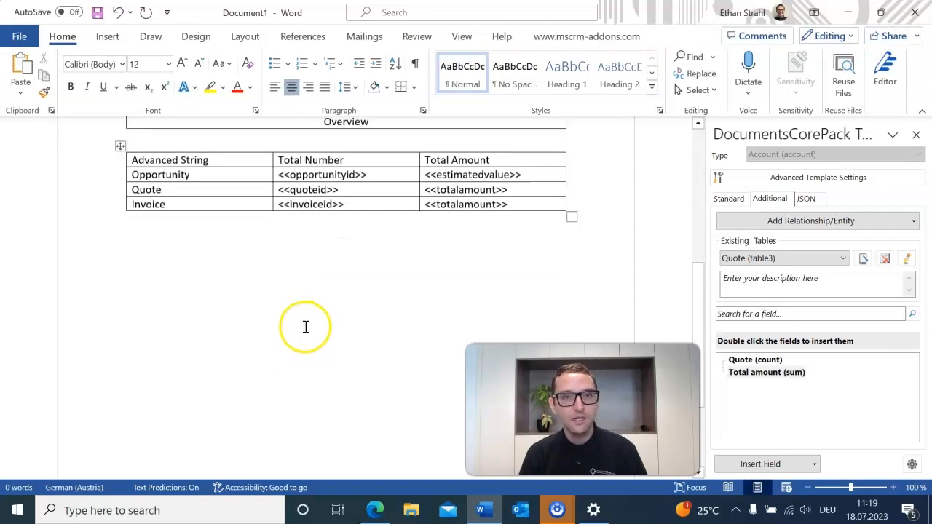
scroll(337, 279, up, 5)
Try to add a new line after the overview table's Invoice row, and undo the change
click(588, 203)
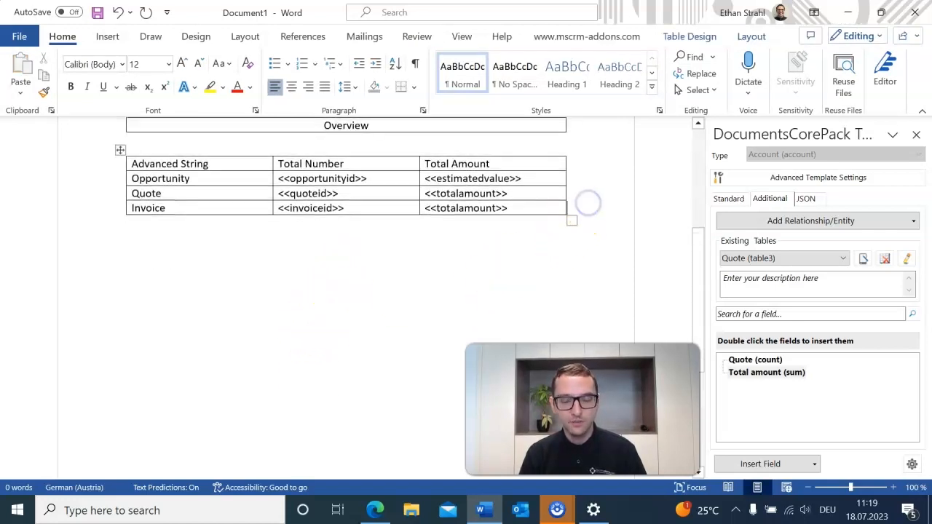
key(Return)
key(BackSpace)
key(ctrl+z)
key(ctrl+z)
key(ctrl+z)
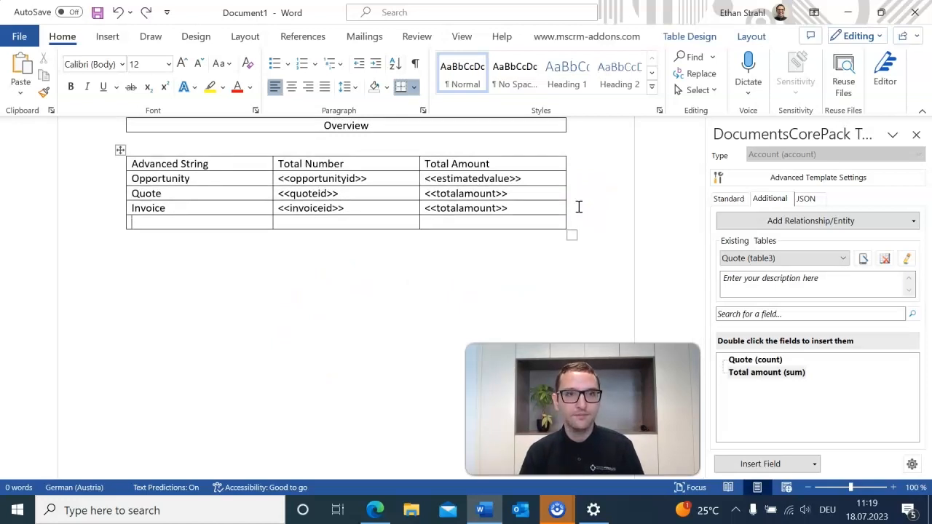
Insert a page break in the empty space below the overview table
click(507, 258)
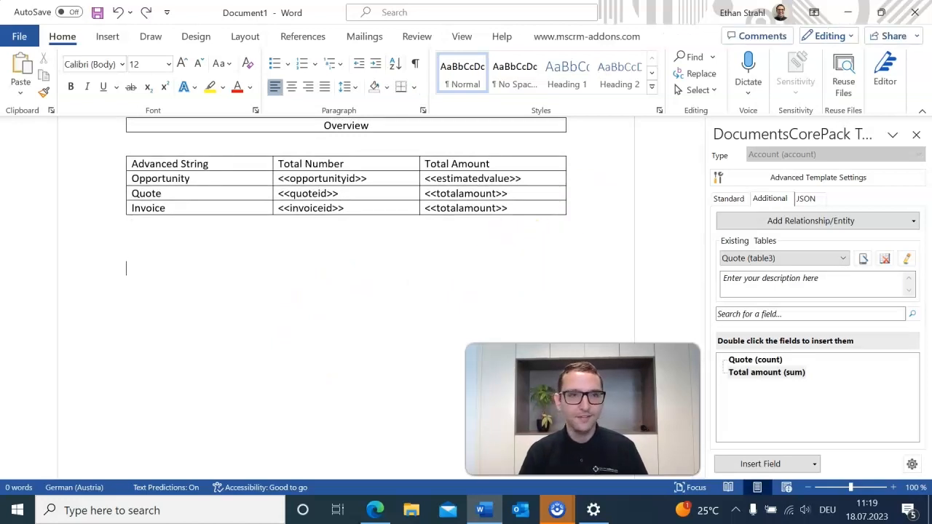
click(107, 36)
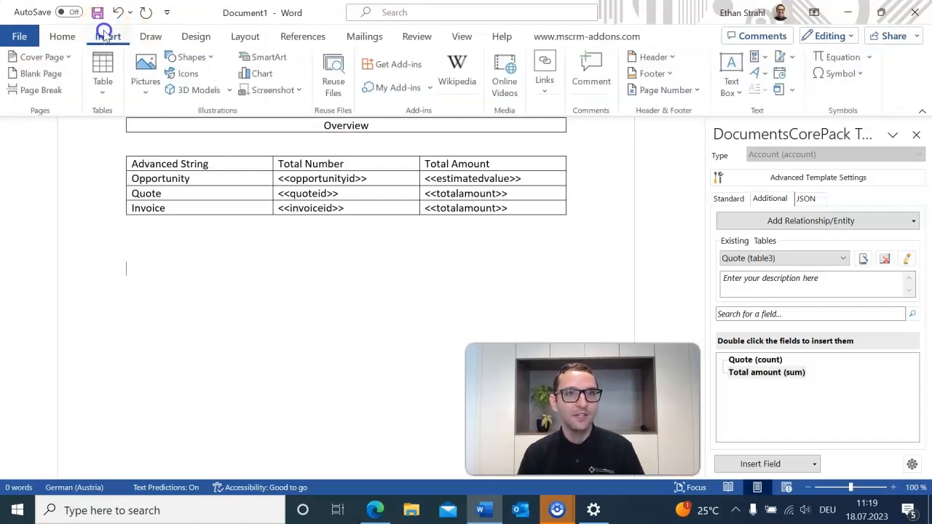
click(44, 90)
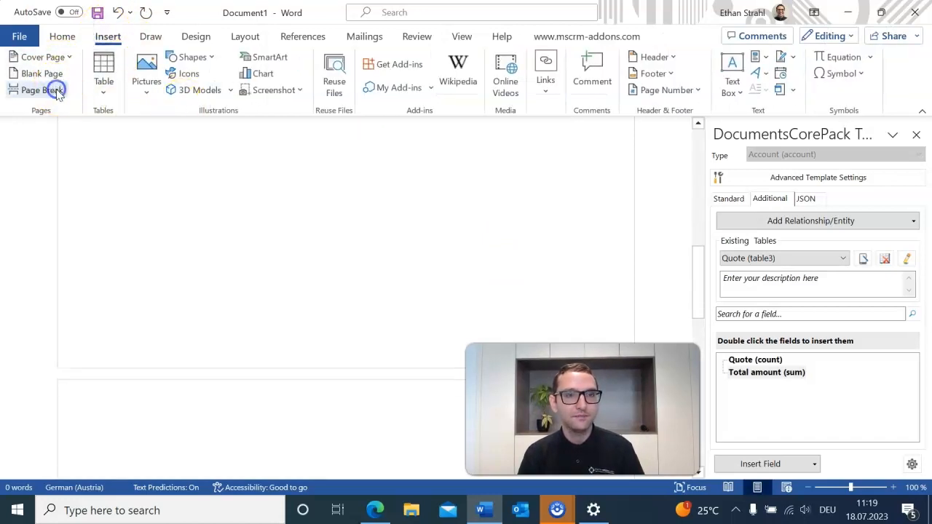
Insert a single-cell table on the new page containing the centred heading Details
scroll(262, 271, down, 3)
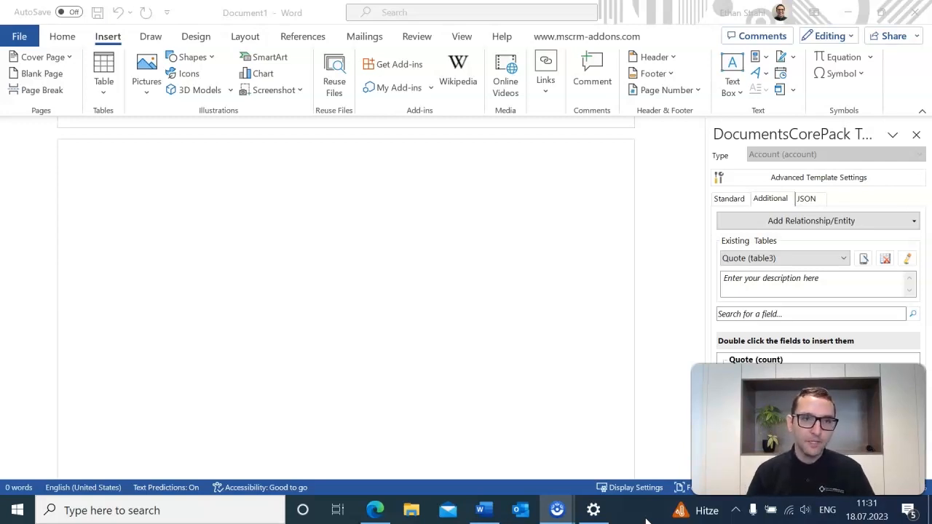
click(184, 208)
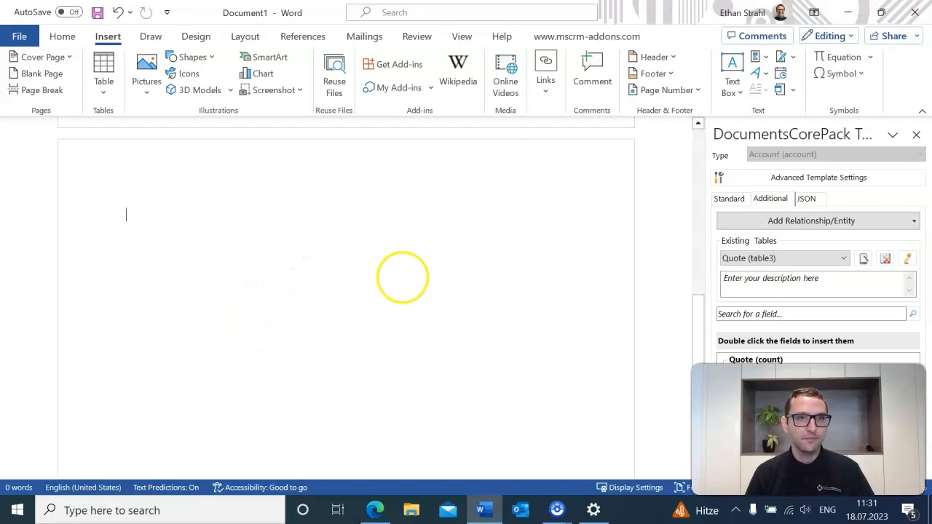
click(108, 69)
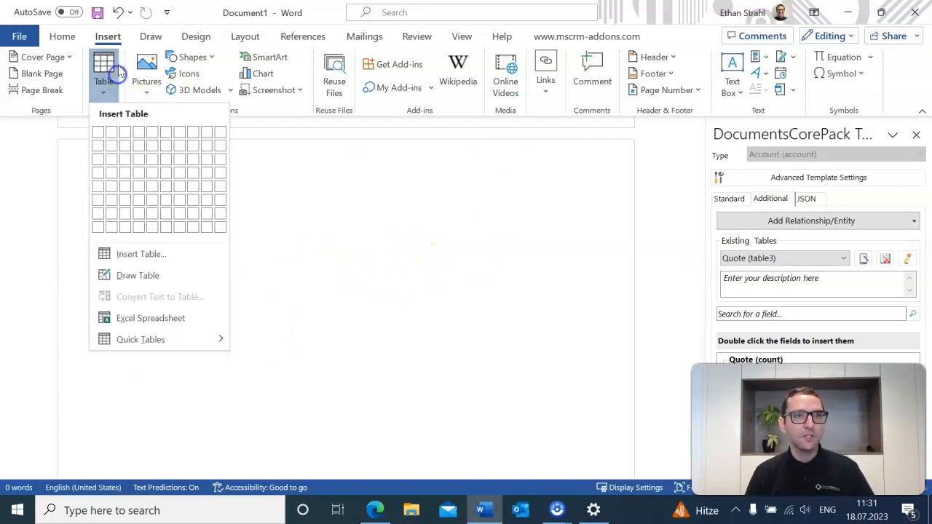
click(103, 132)
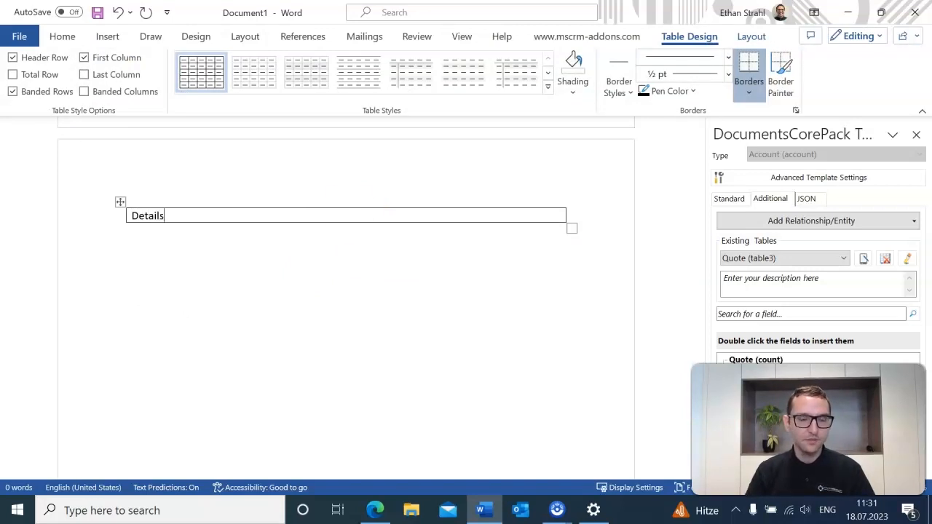
triple_click(323, 212)
click(67, 35)
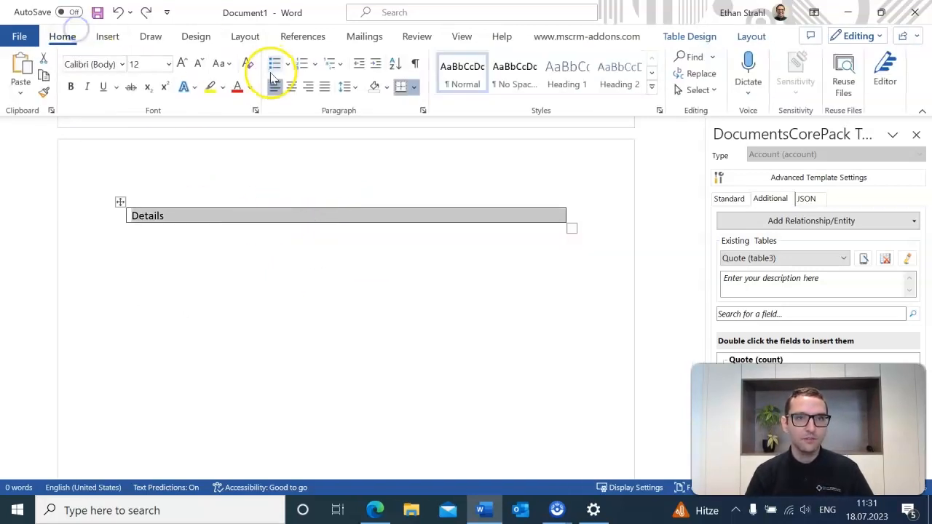
click(291, 86)
Start a new relationship for the template and choose Account -> Opportunity [customerid] as its relation
click(593, 225)
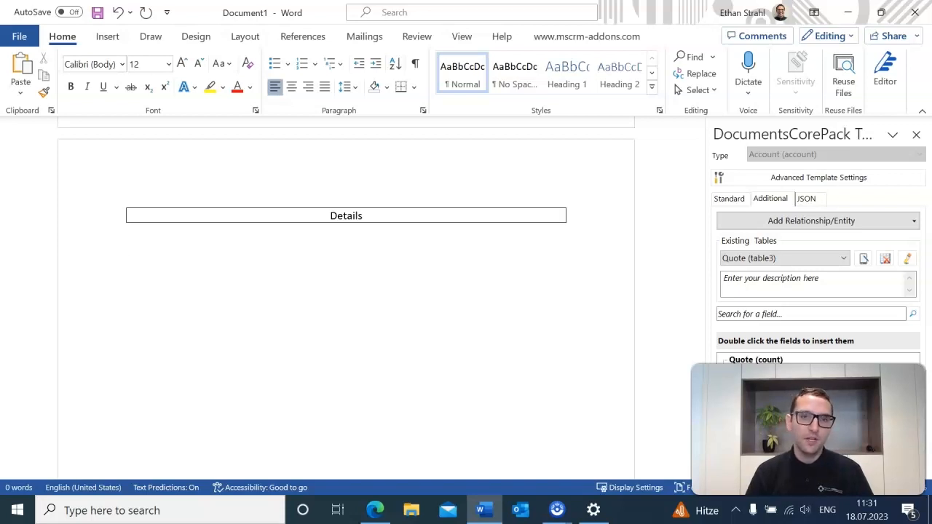
click(786, 222)
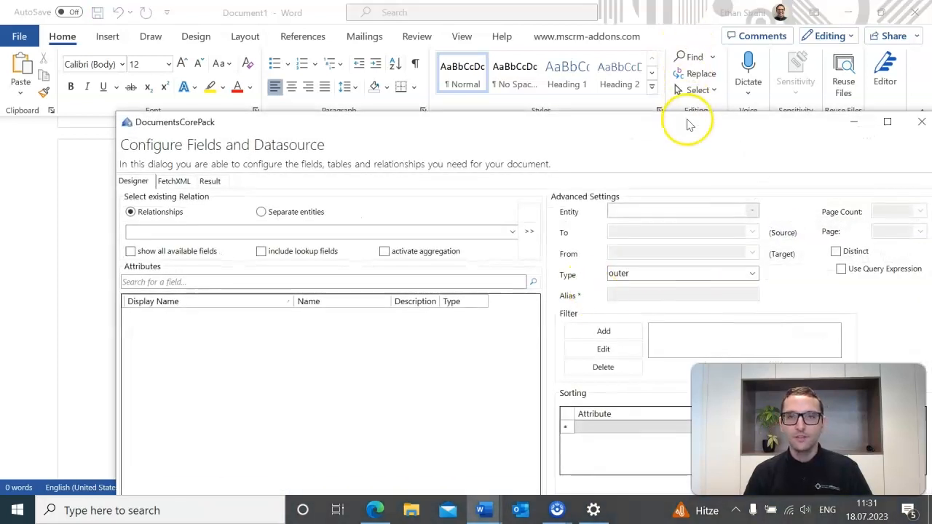
drag(689, 127, 567, 41)
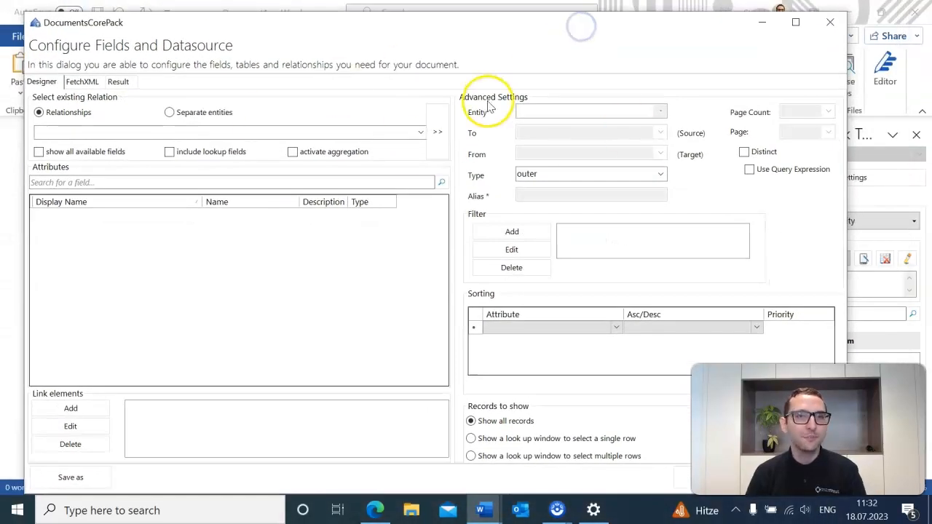
click(420, 133)
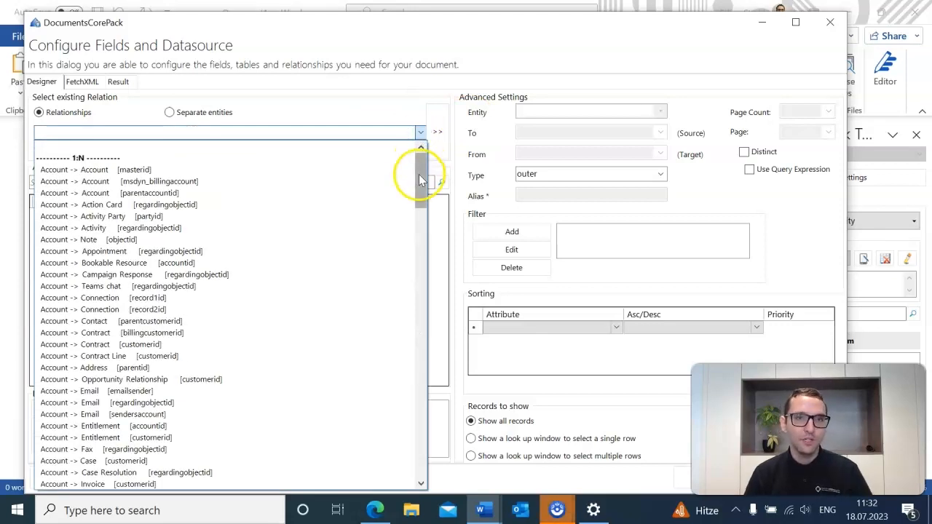
drag(420, 166, 412, 329)
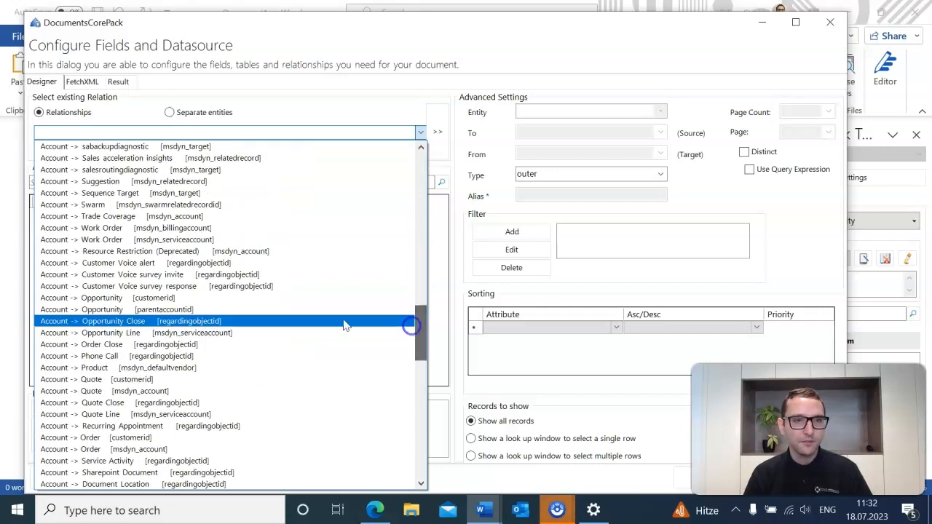
click(145, 299)
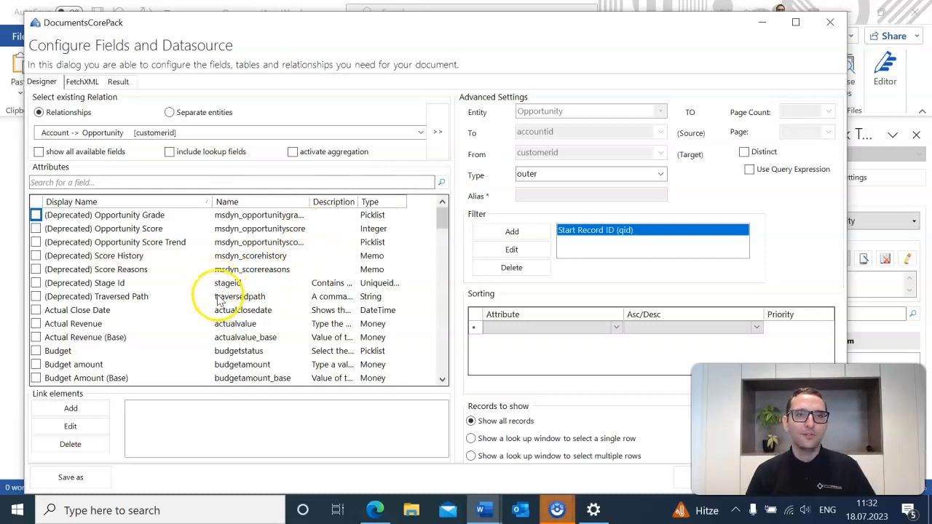
Select the Opportunity attributes Est. close date, Est. revenue, Status and Topic, and confirm the datasource
scroll(131, 257, down, 4)
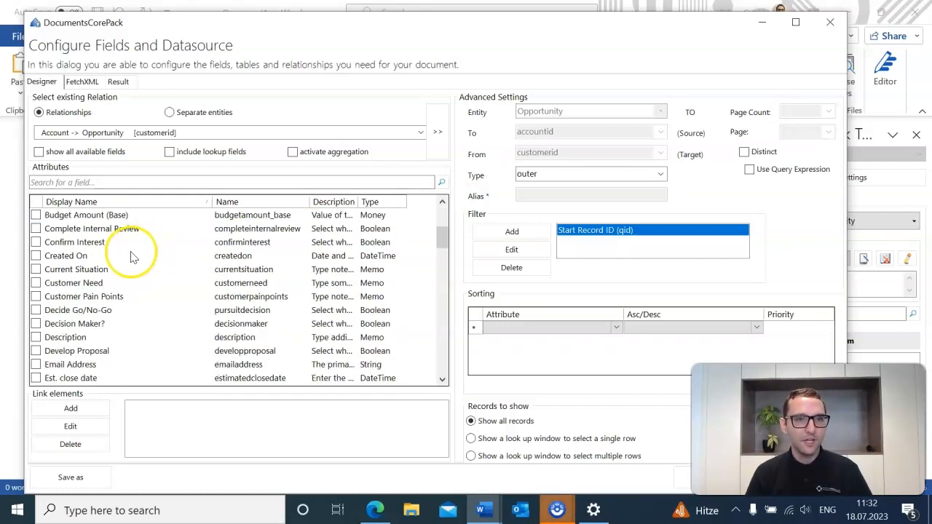
scroll(142, 267, up, 1)
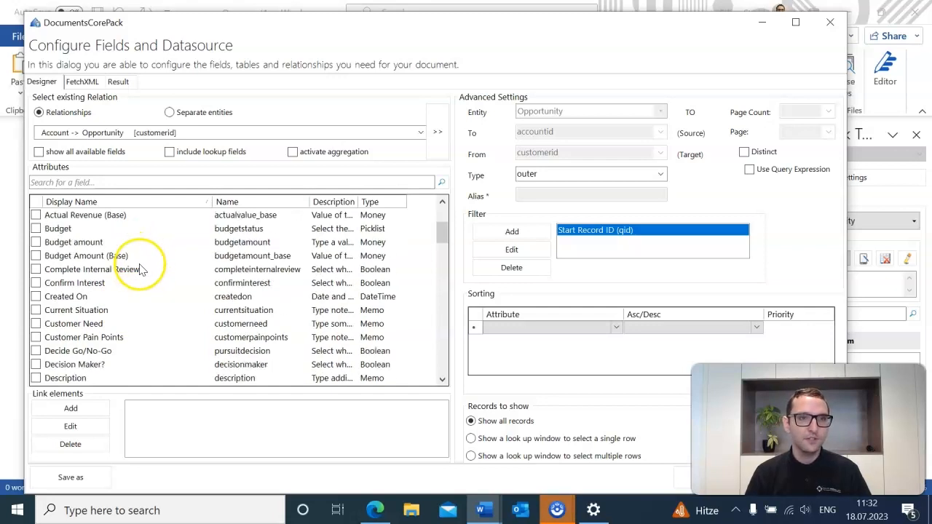
scroll(142, 268, down, 2)
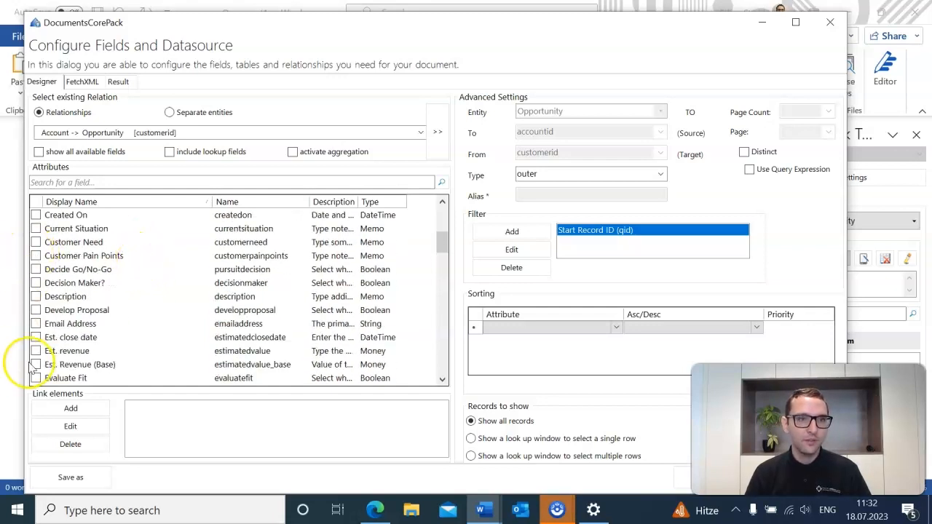
scroll(166, 304, down, 2)
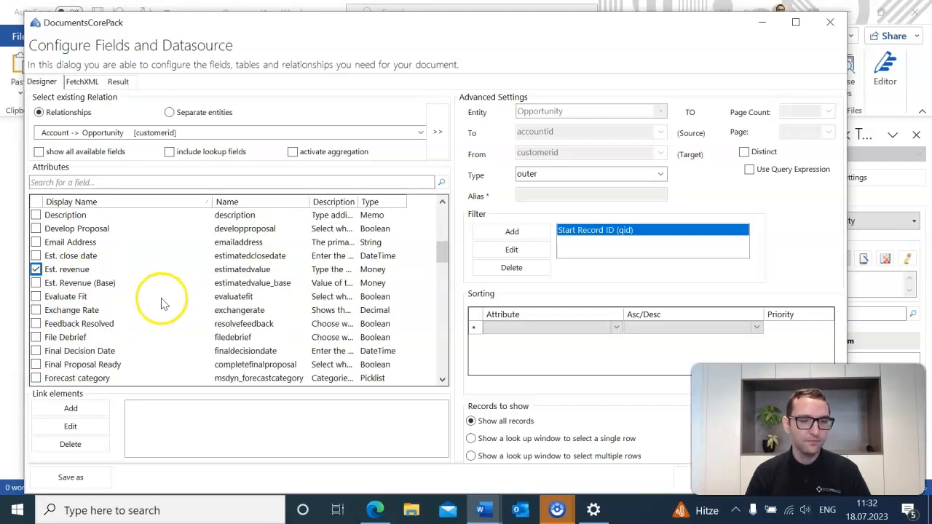
scroll(135, 283, down, 20)
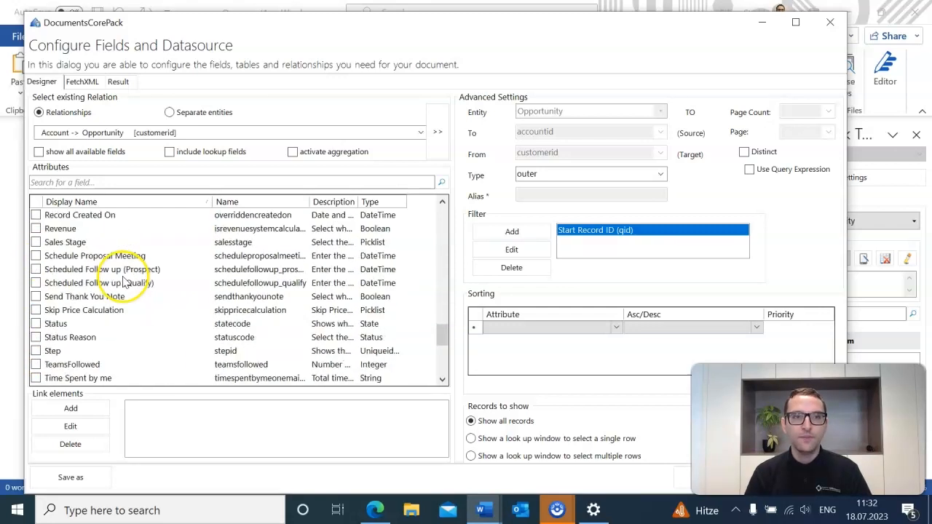
click(36, 324)
scroll(34, 331, down, 2)
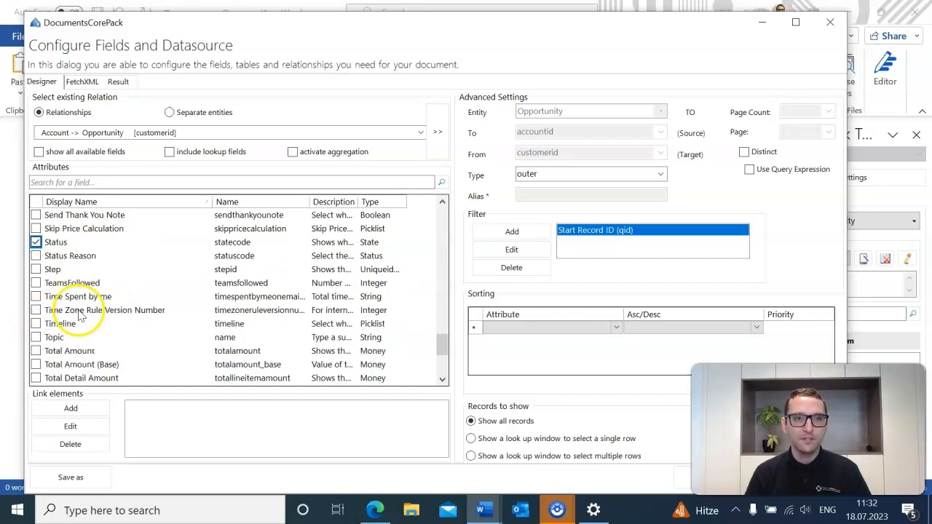
click(36, 337)
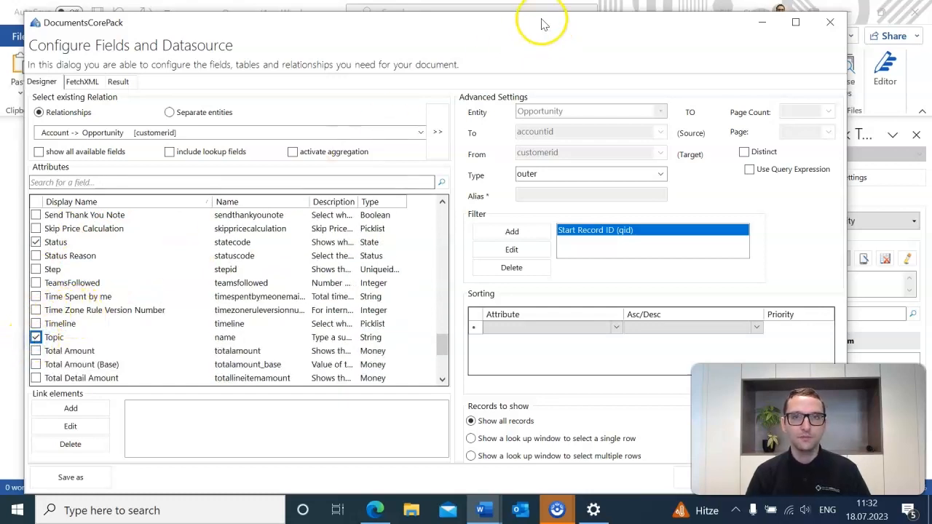
drag(539, 13, 517, 58)
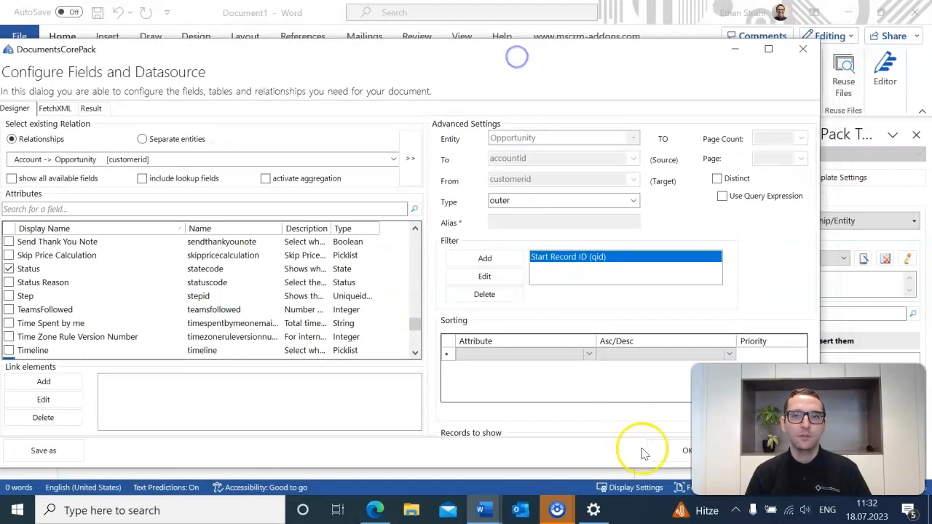
click(654, 453)
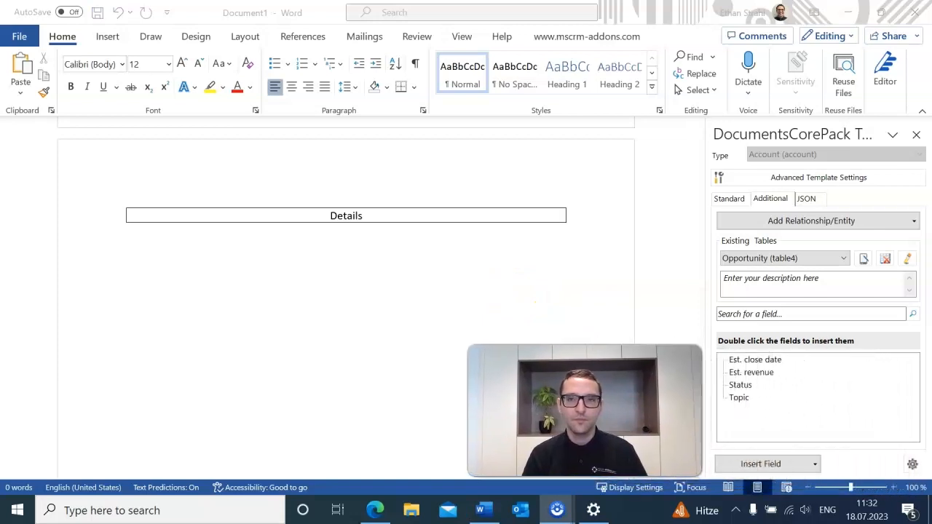
Insert the Topic field below the Details heading as a new four-column table with a split header and a row per related record
click(289, 293)
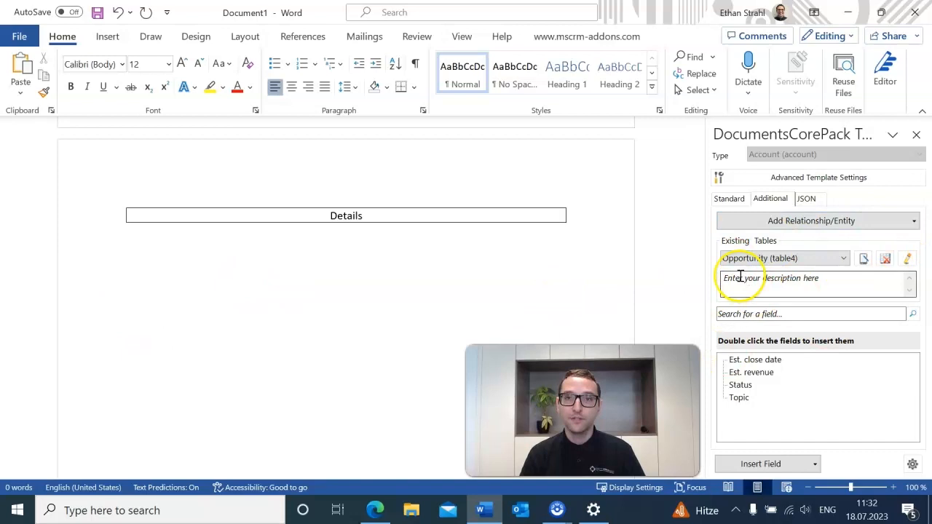
click(246, 282)
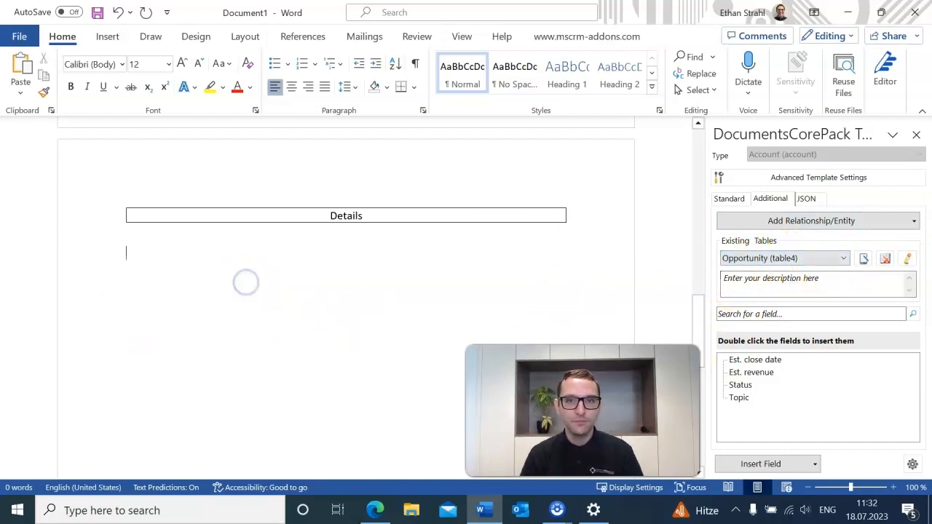
scroll(240, 277, down, 2)
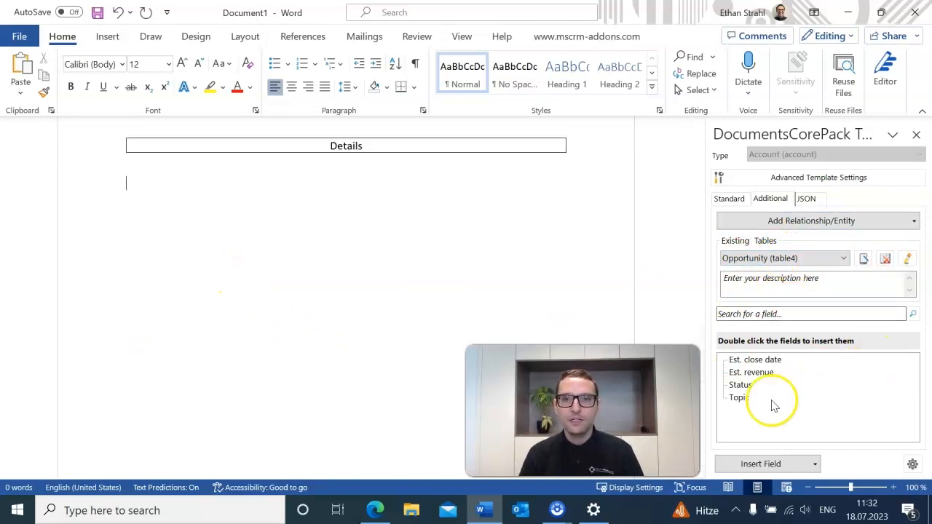
double_click(738, 398)
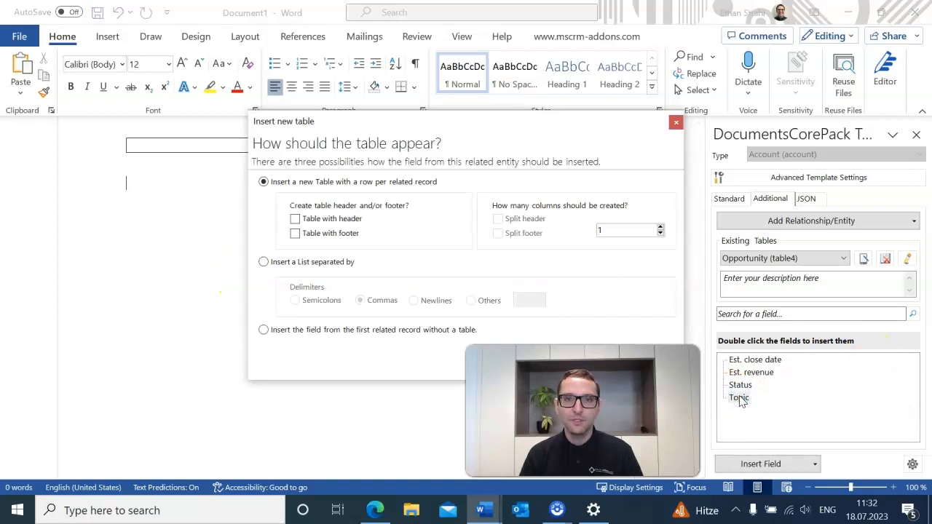
drag(493, 120, 470, 86)
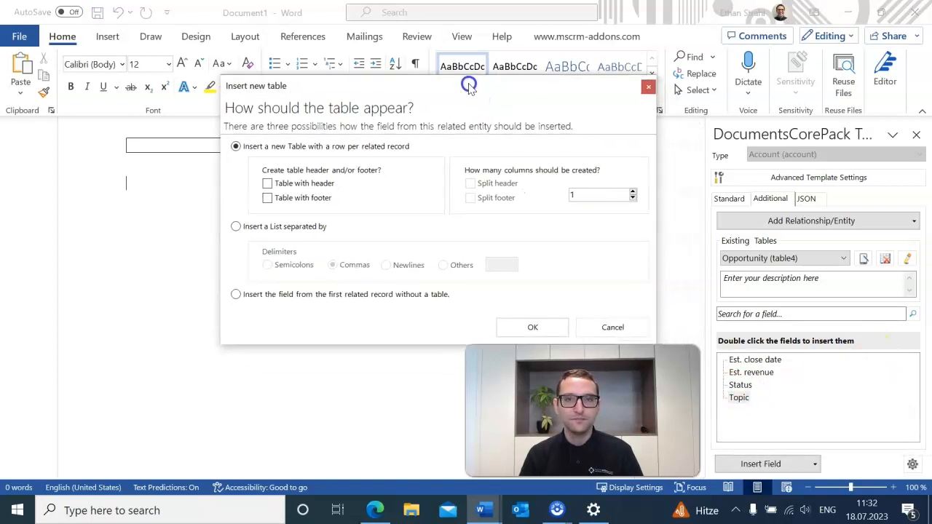
click(296, 188)
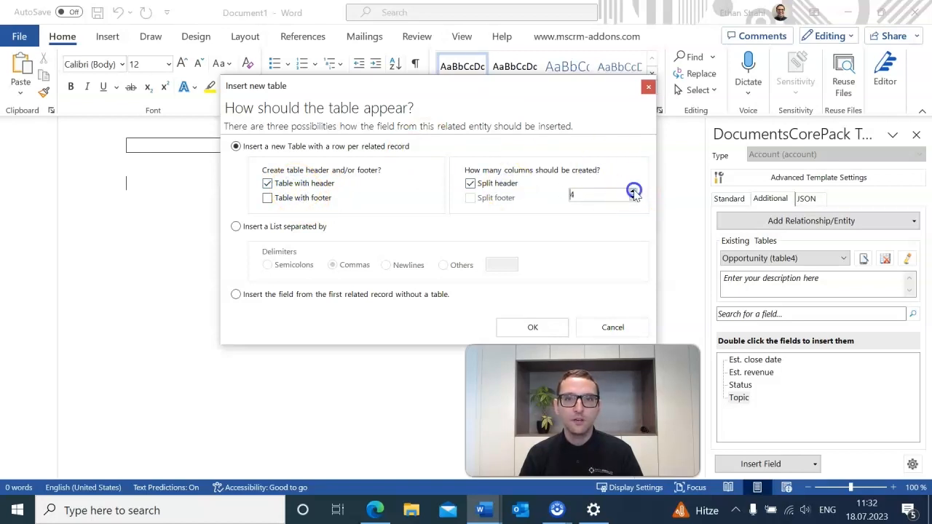
click(547, 327)
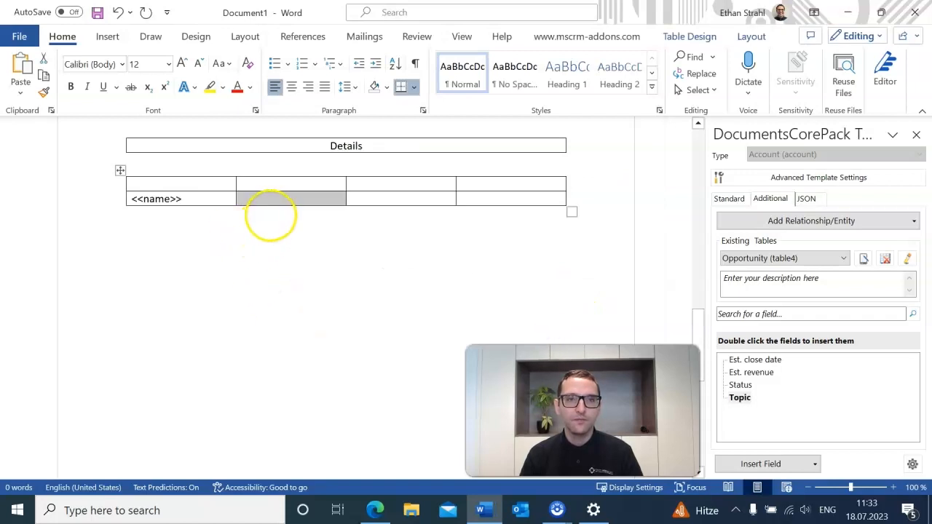
Insert the Est. close date, Est. revenue and Status fields into the second, third and fourth columns of the Opportunity table's record row
double_click(765, 360)
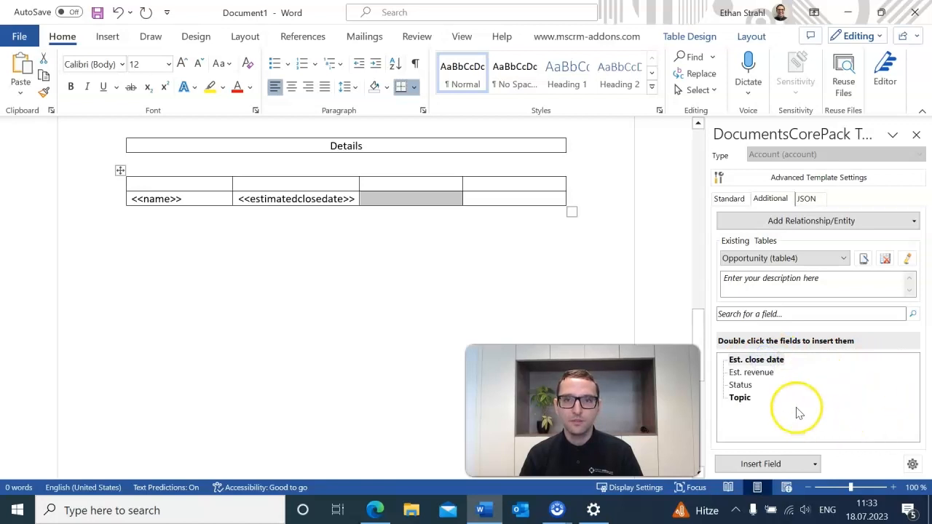
double_click(755, 373)
double_click(750, 386)
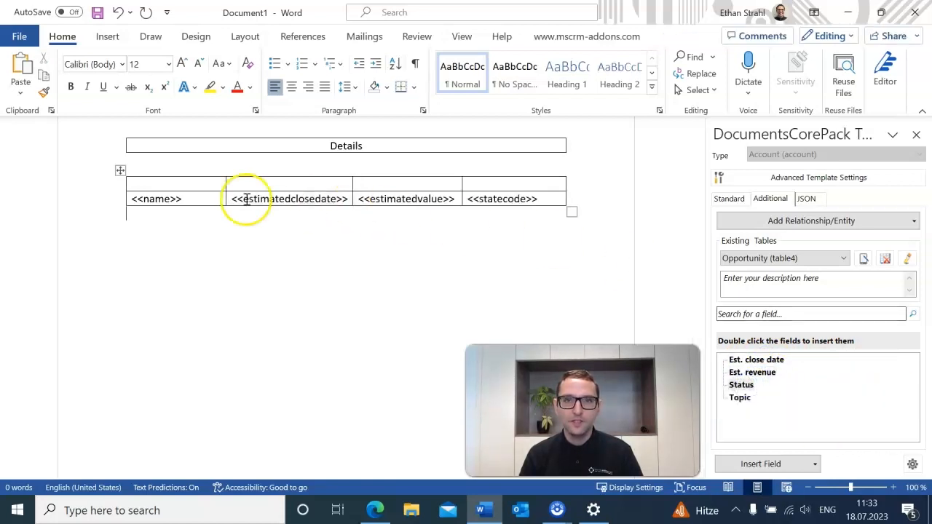
Enter Opportunity as the header above the name field in the new details table
click(187, 184)
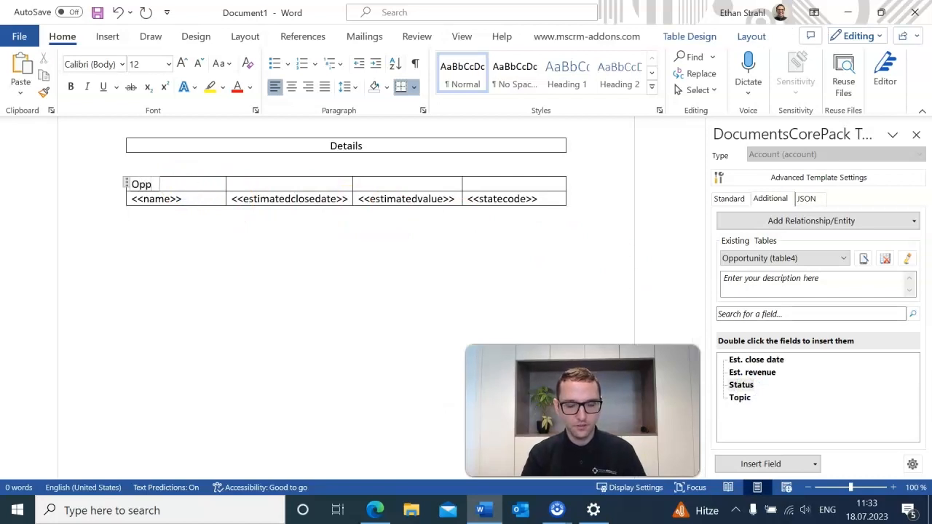
text(Opportunitz)
key(BackSpace)
text(y)
Switch the keyboard input language to German and label the remaining header cells Close Date, Est value and Status
click(830, 510)
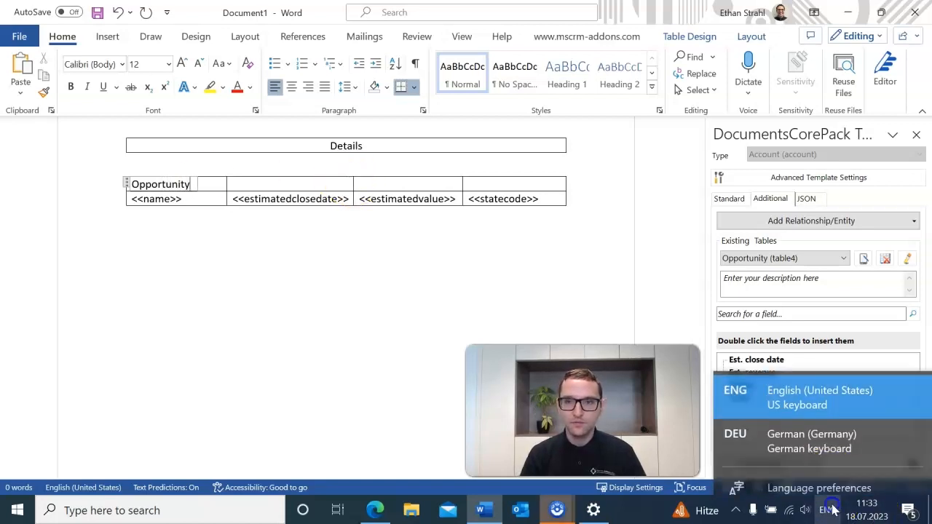
click(288, 182)
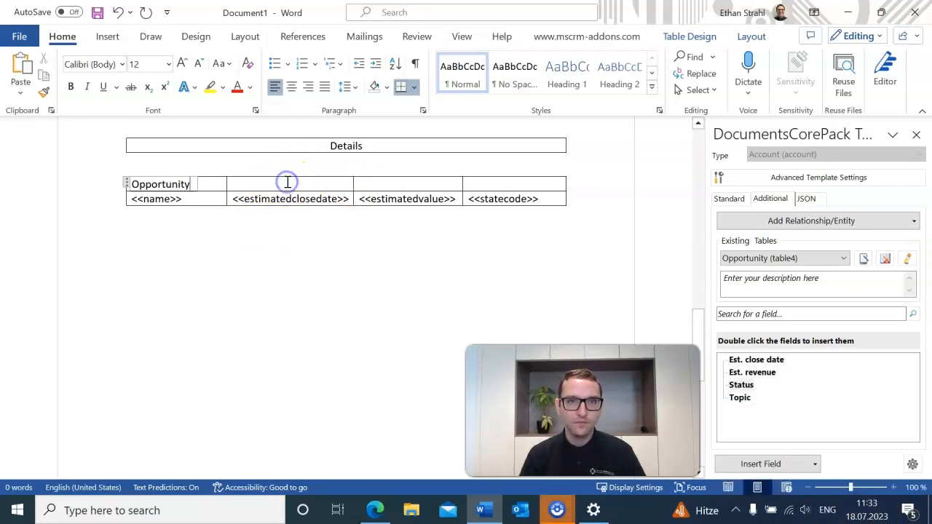
click(828, 510)
click(815, 430)
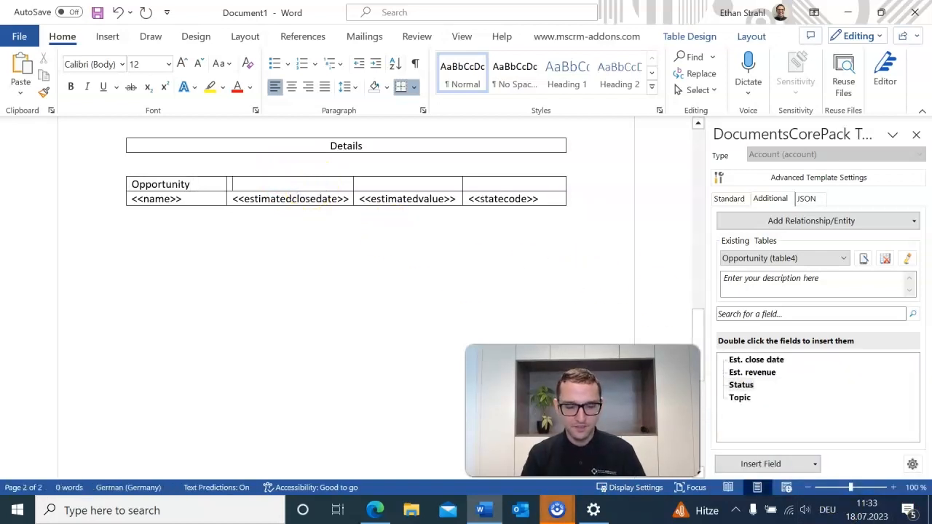
text(Close Date)
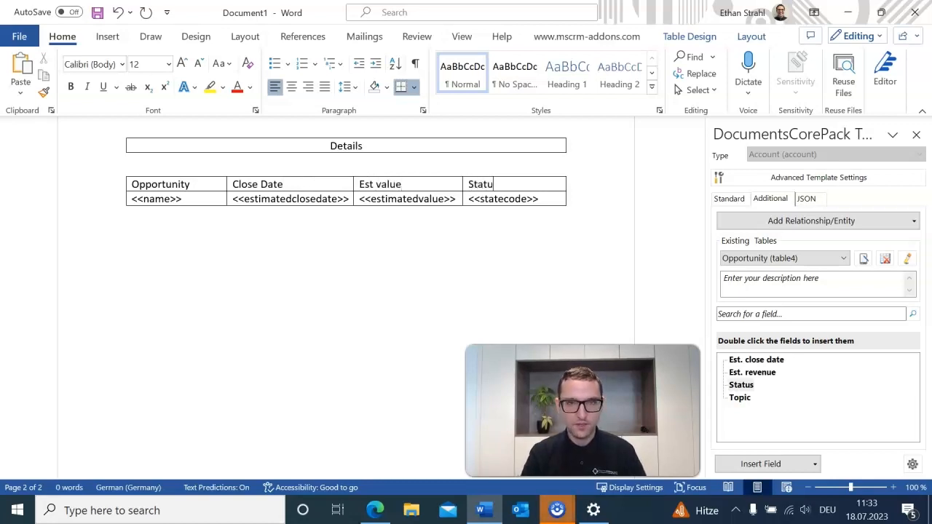
click(539, 245)
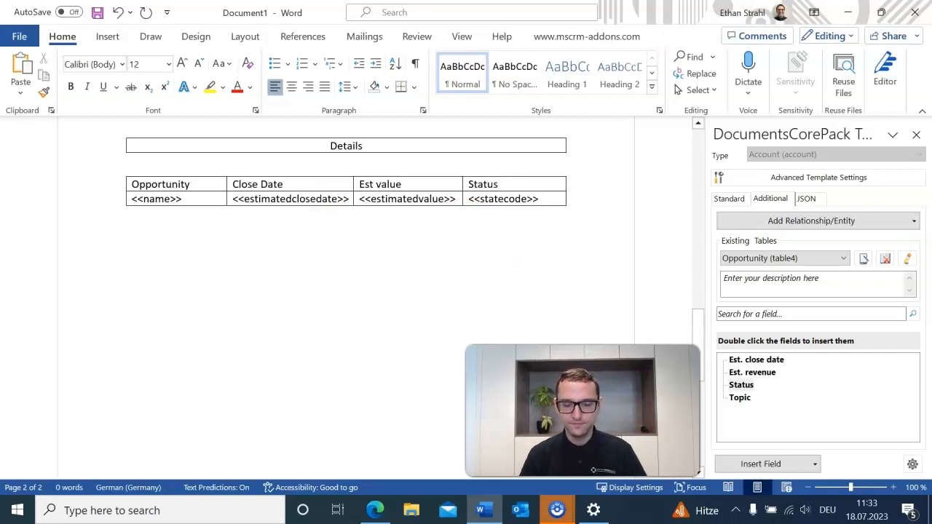
Start another new relationship and choose Account -> Quote [customerid] as its relation
click(778, 221)
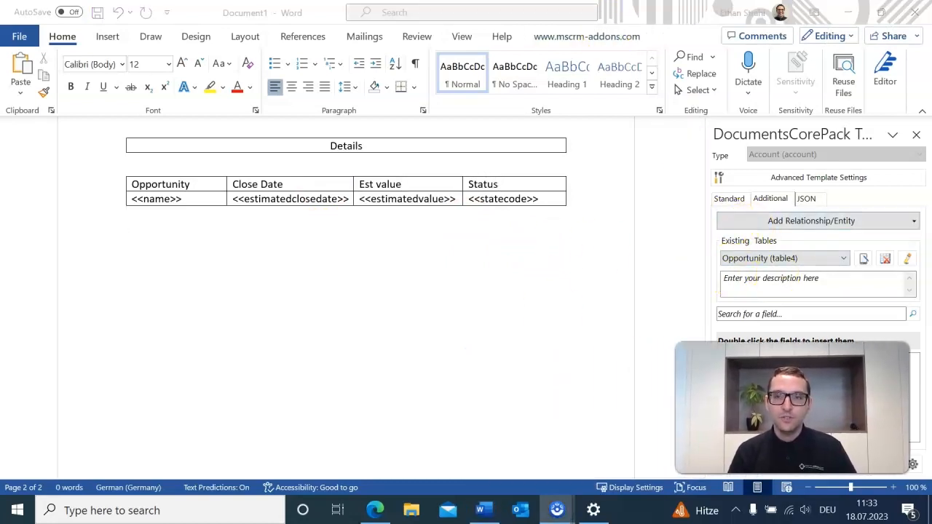
click(794, 222)
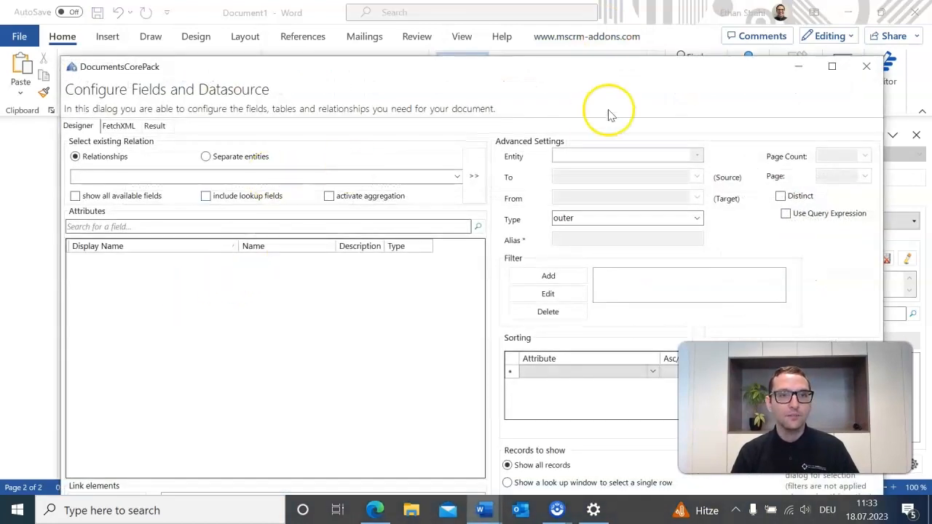
click(459, 176)
drag(458, 25, 460, 190)
click(186, 254)
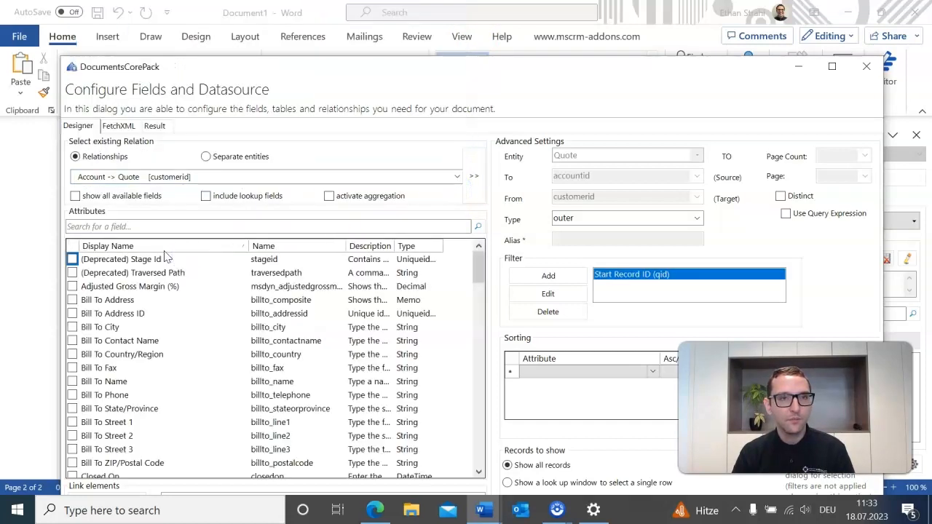
Select the Created On, Name, Status and Total amount attributes for the Quote relationship and confirm the data source
scroll(117, 291, down, 5)
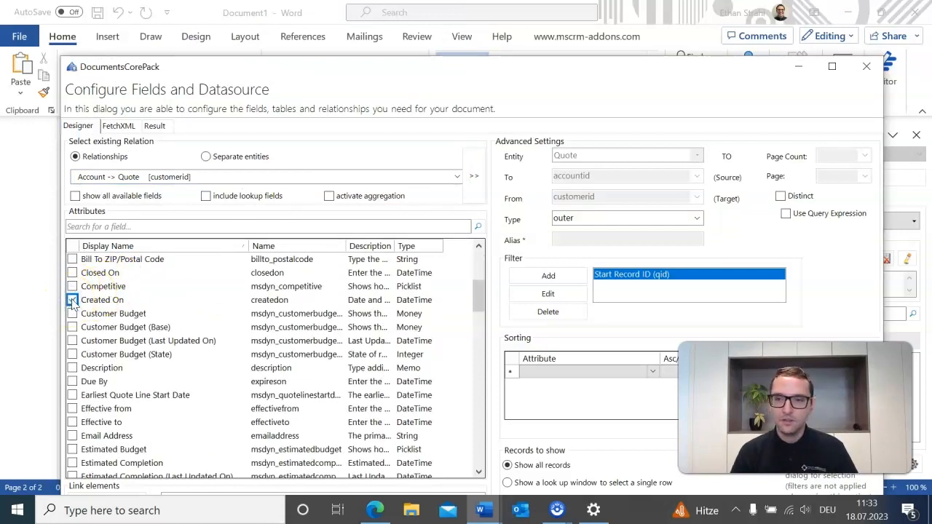
scroll(73, 302, down, 10)
click(73, 327)
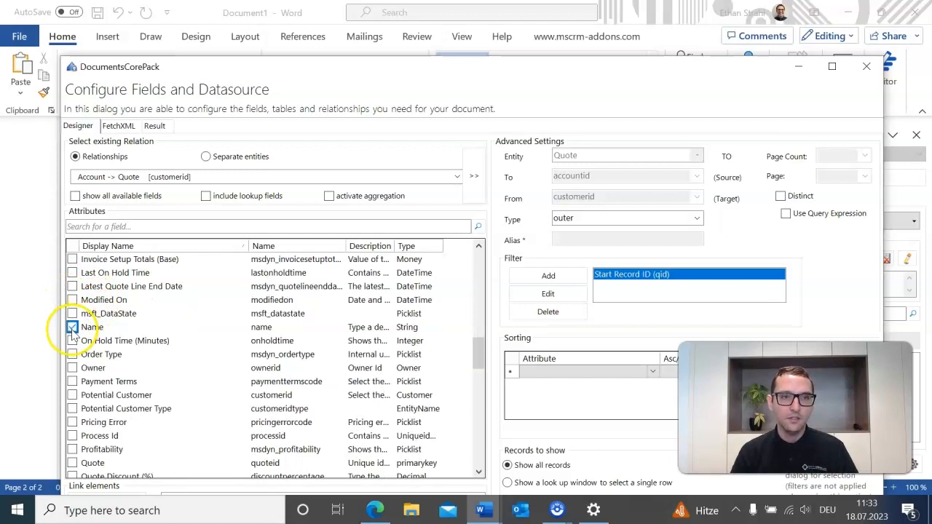
scroll(72, 331, down, 15)
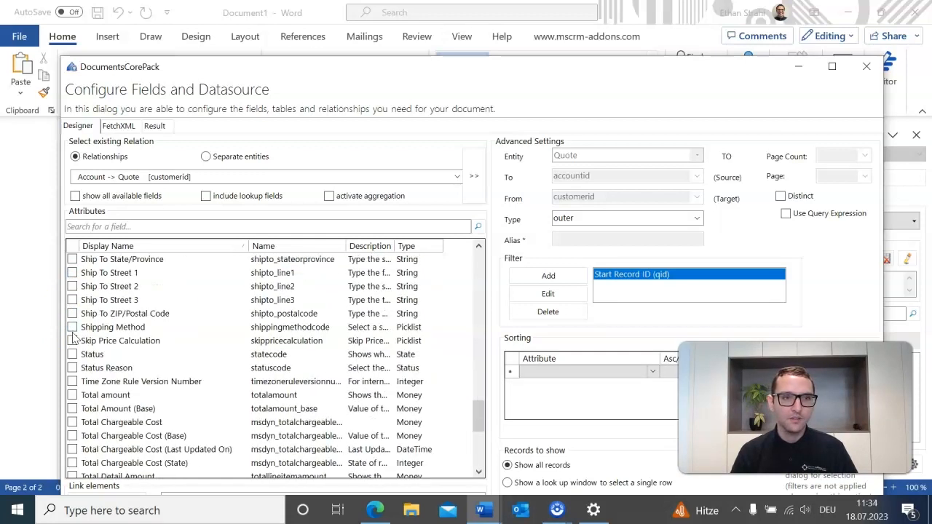
click(73, 394)
drag(479, 58, 423, 39)
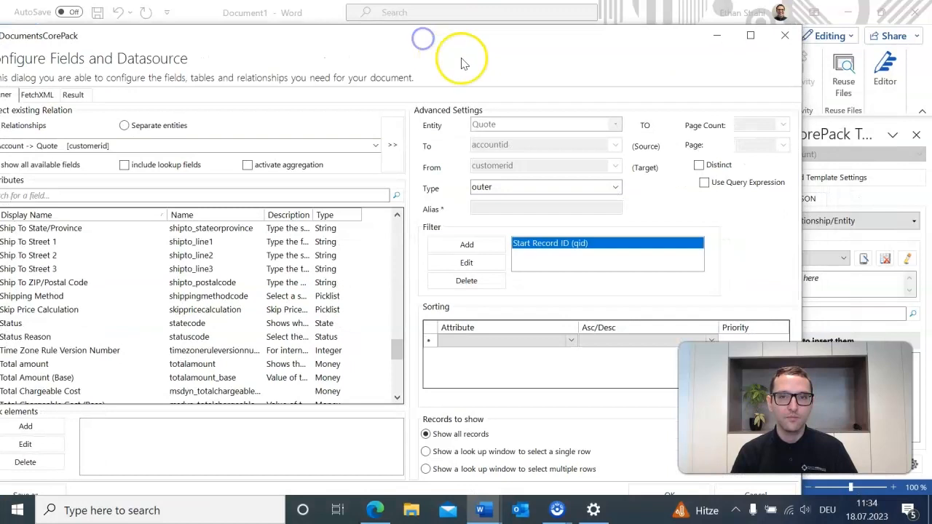
click(647, 493)
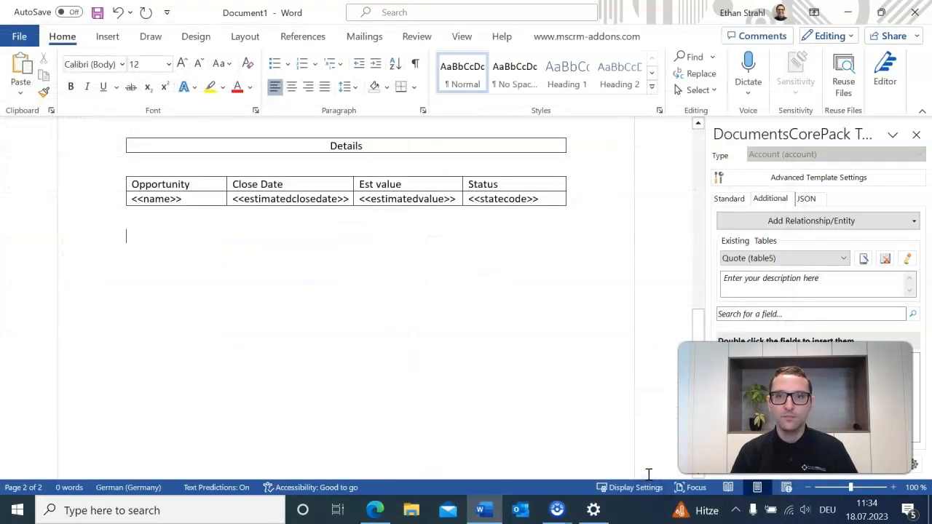
Start another new relationship and choose Account -> Invoice [customerid] as its relation
click(764, 222)
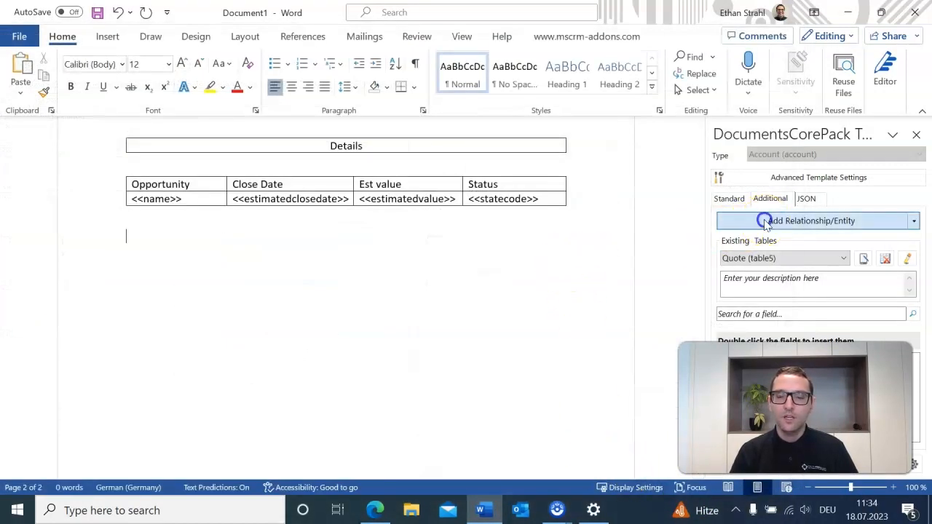
click(473, 196)
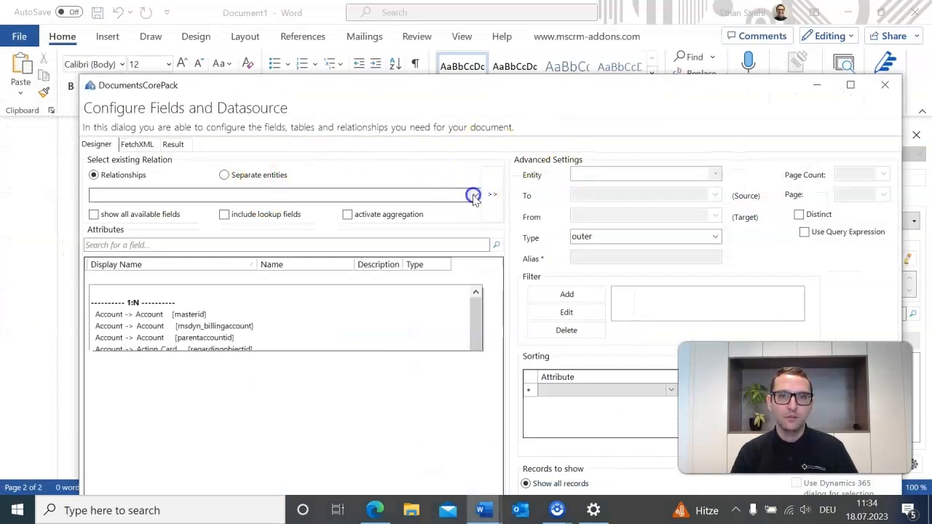
drag(473, 50, 473, 103)
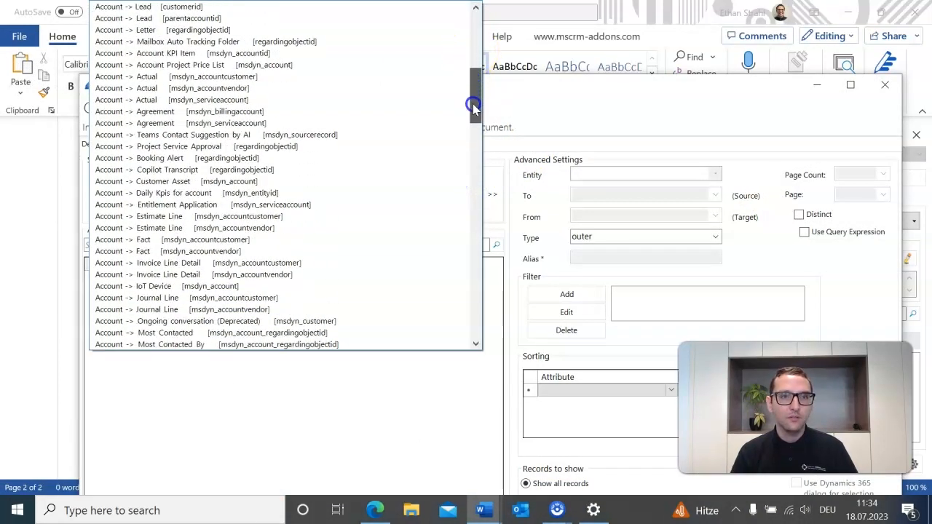
scroll(343, 208, down, 4)
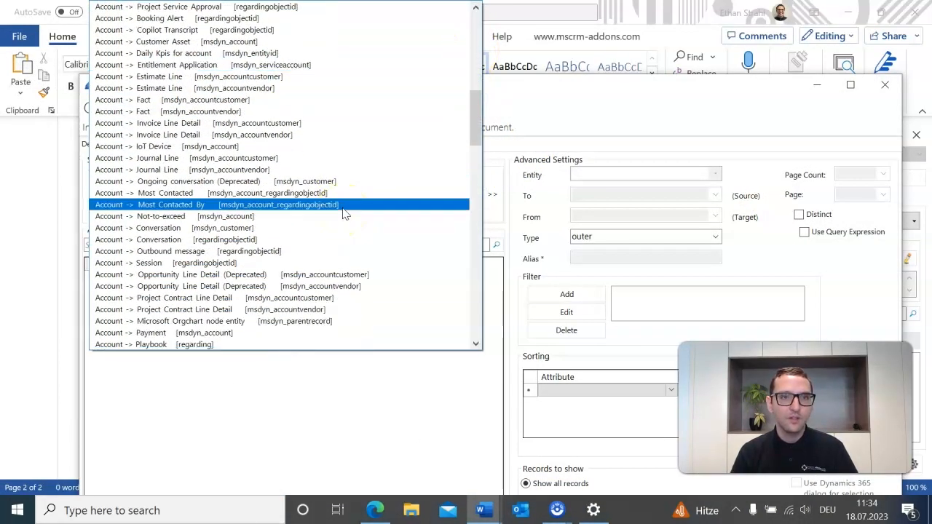
scroll(345, 213, down, 7)
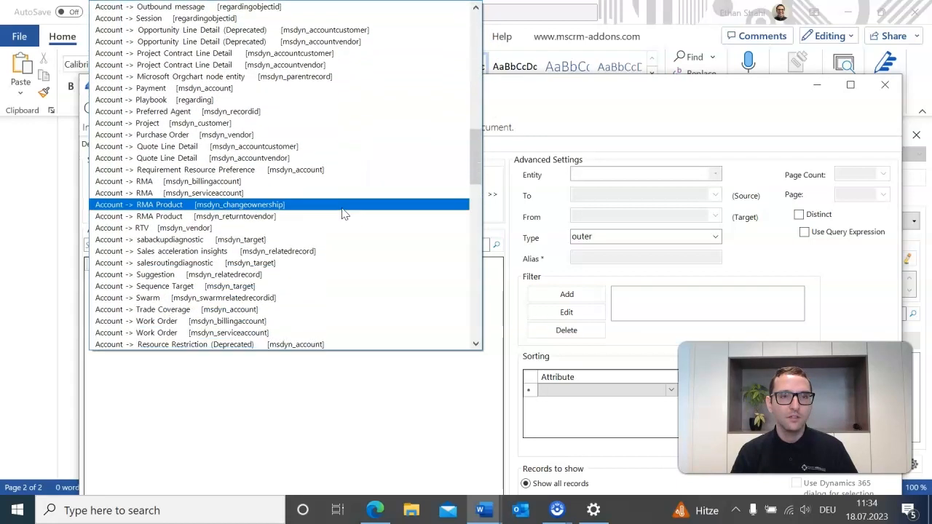
drag(477, 156, 482, 24)
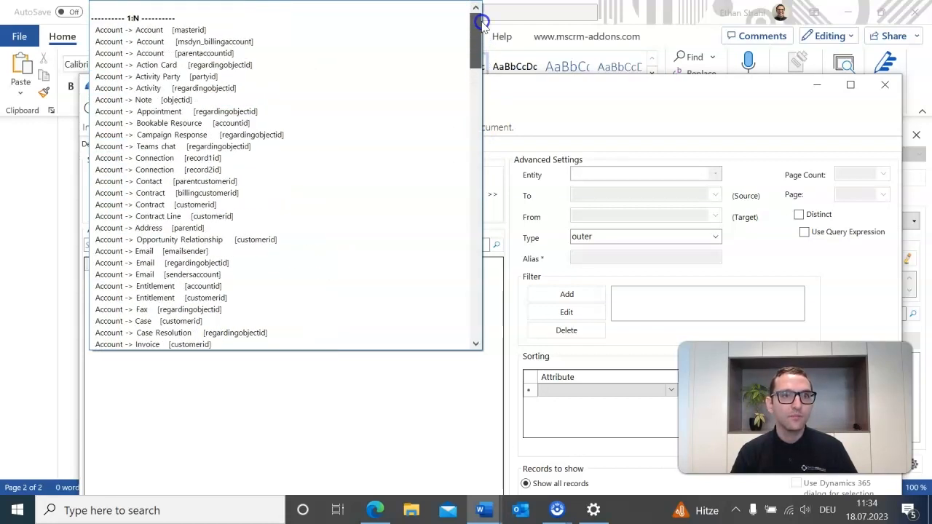
drag(486, 33, 486, 55)
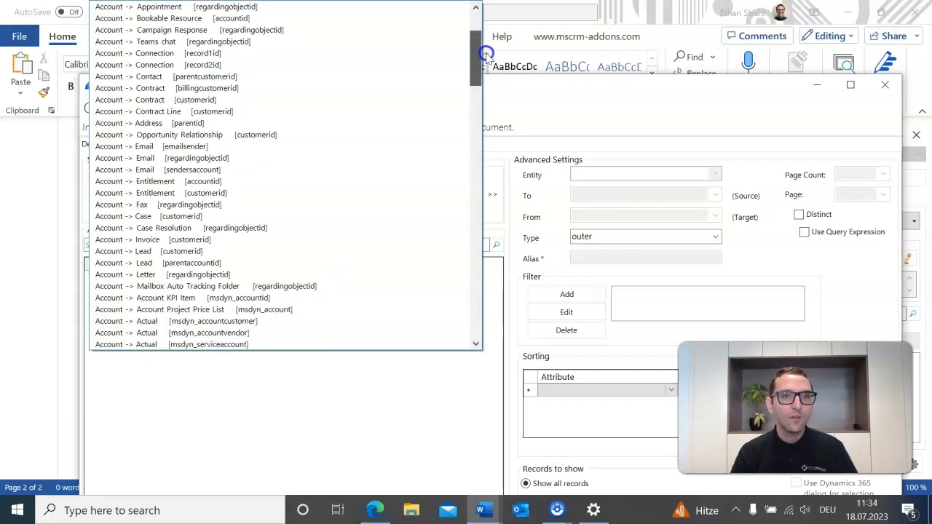
click(195, 239)
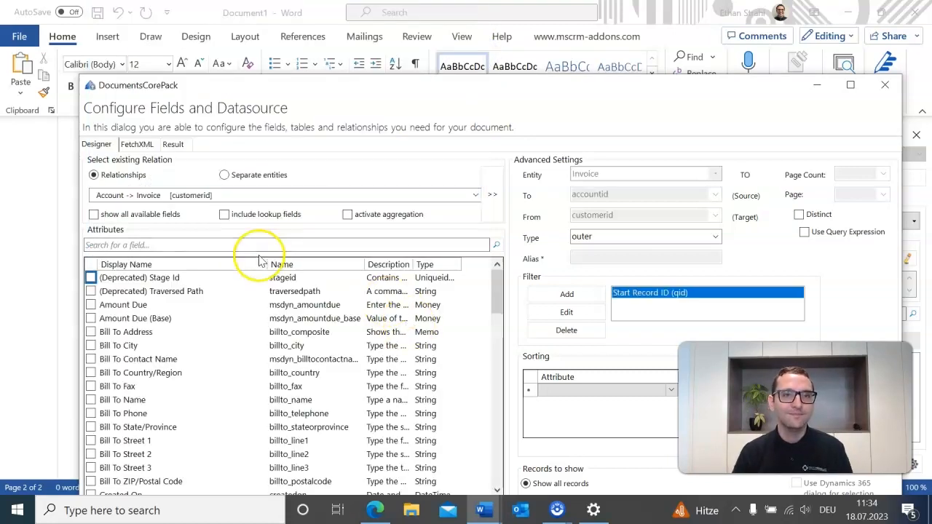
Select the Due Date, Name, Status and Total Amount attributes for the Invoice relationship and confirm the data source
scroll(194, 343, down, 1)
scroll(131, 358, down, 2)
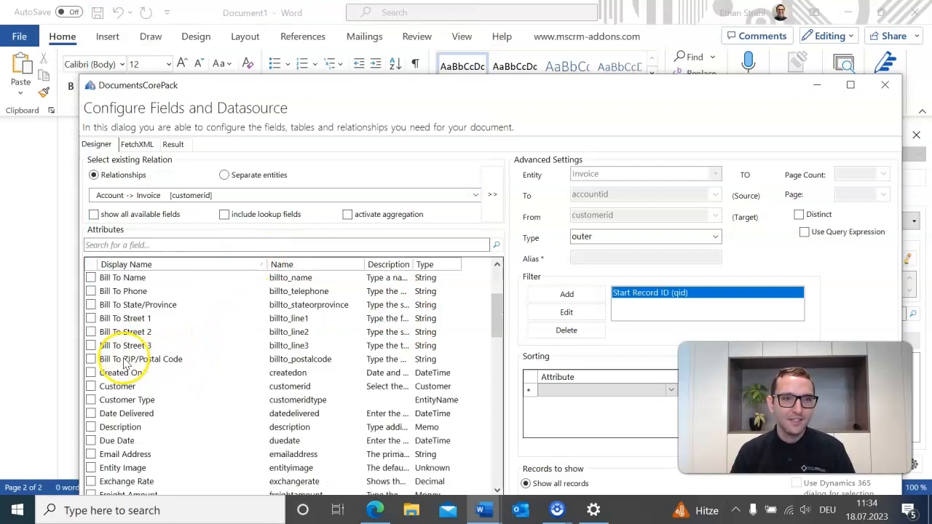
scroll(153, 368, down, 10)
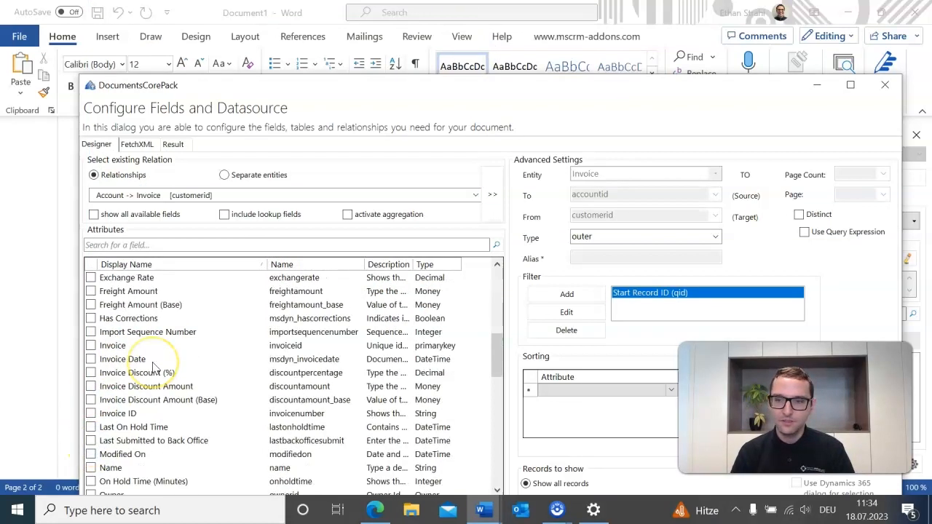
scroll(153, 368, up, 2)
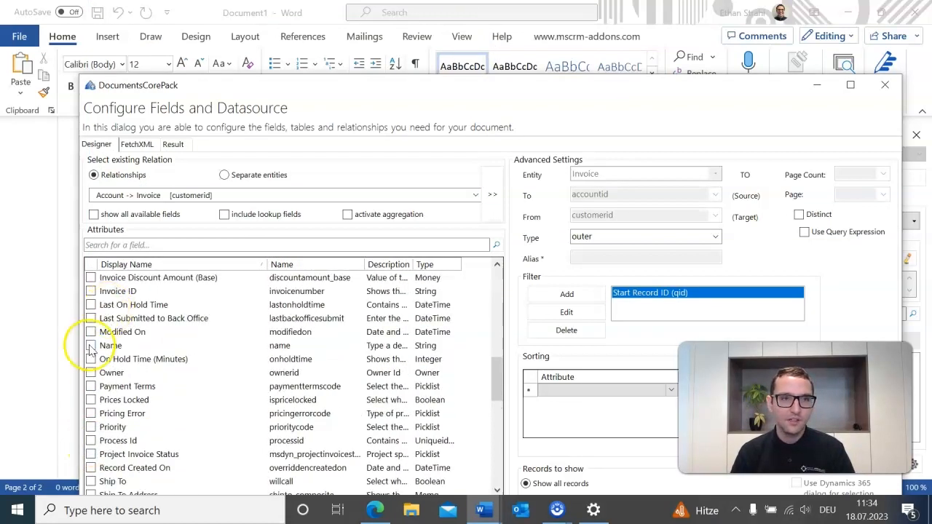
scroll(102, 357, down, 5)
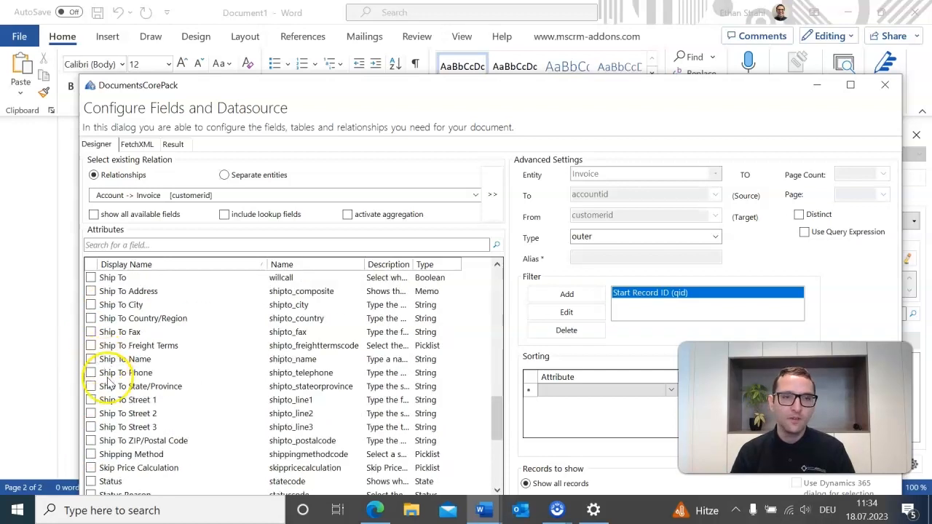
scroll(95, 364, down, 3)
click(90, 359)
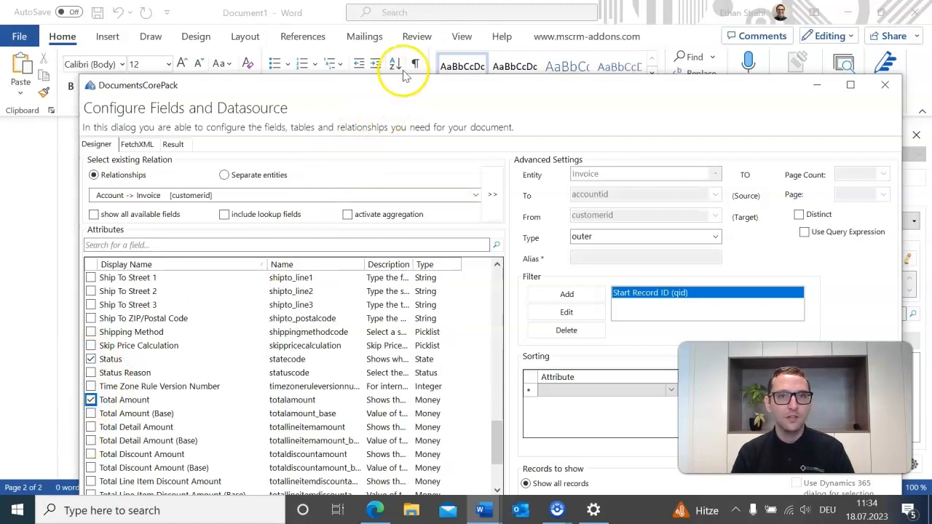
drag(402, 78, 371, 51)
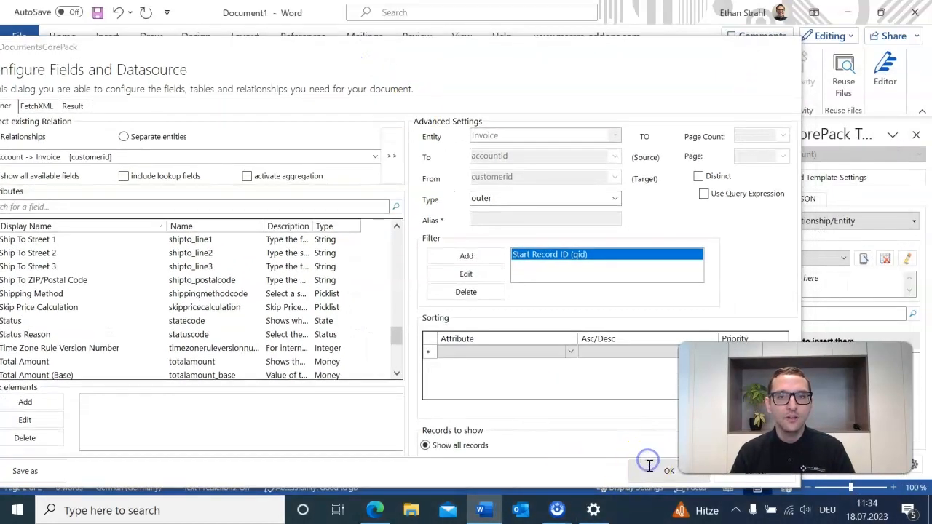
click(650, 460)
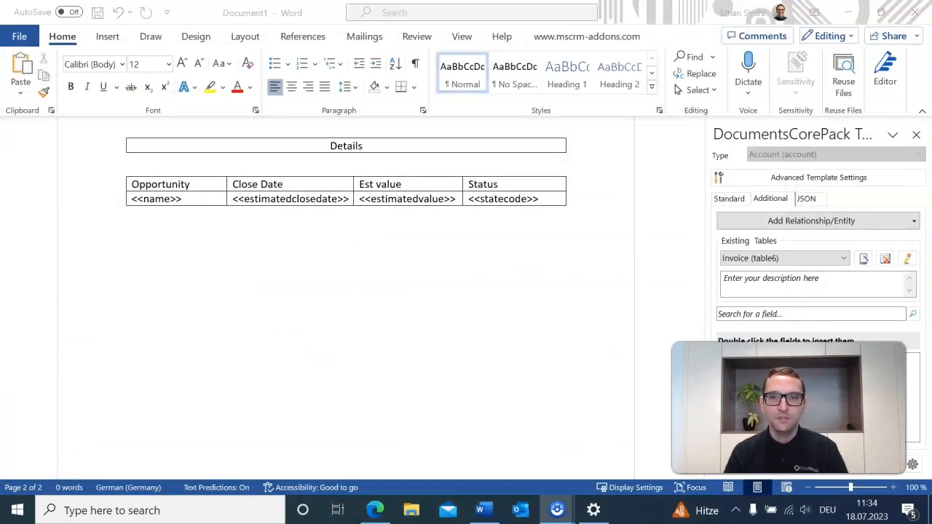
Insert the Name field of Quote (table5) below the Opportunity table as a new four-column table with a split header
click(814, 258)
click(775, 329)
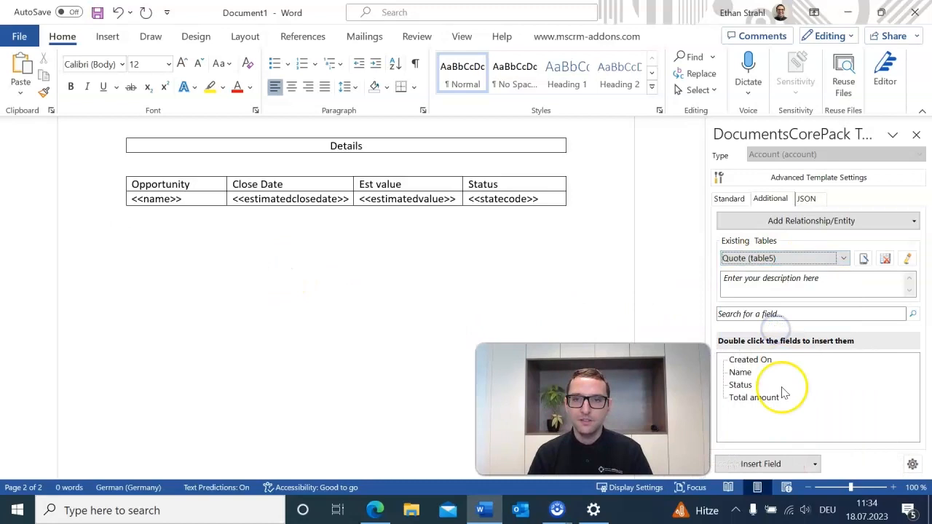
double_click(740, 372)
click(317, 219)
click(534, 219)
click(659, 228)
click(659, 228)
drag(506, 118, 479, 94)
click(536, 335)
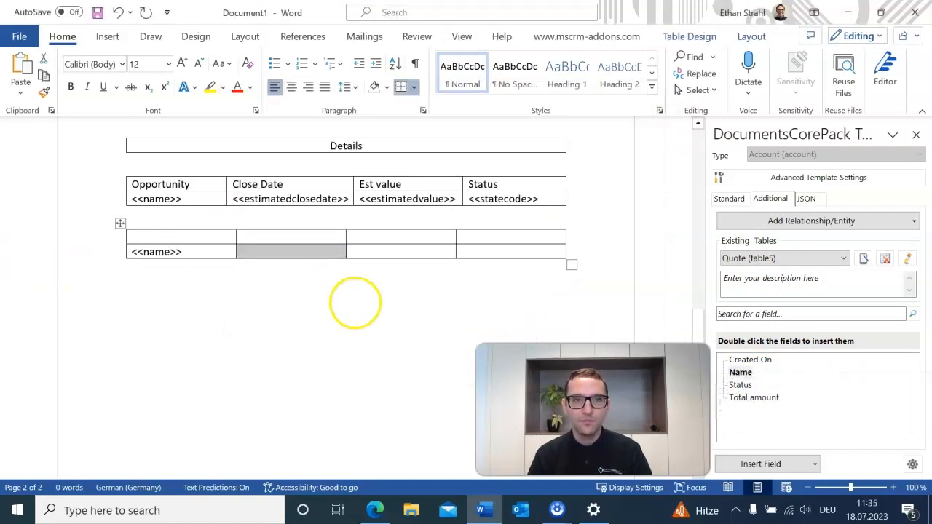
Insert Created On, Total amount and Status into the Quote table's record row and label its headers Quote, Created On, Total Amount and Status
double_click(764, 360)
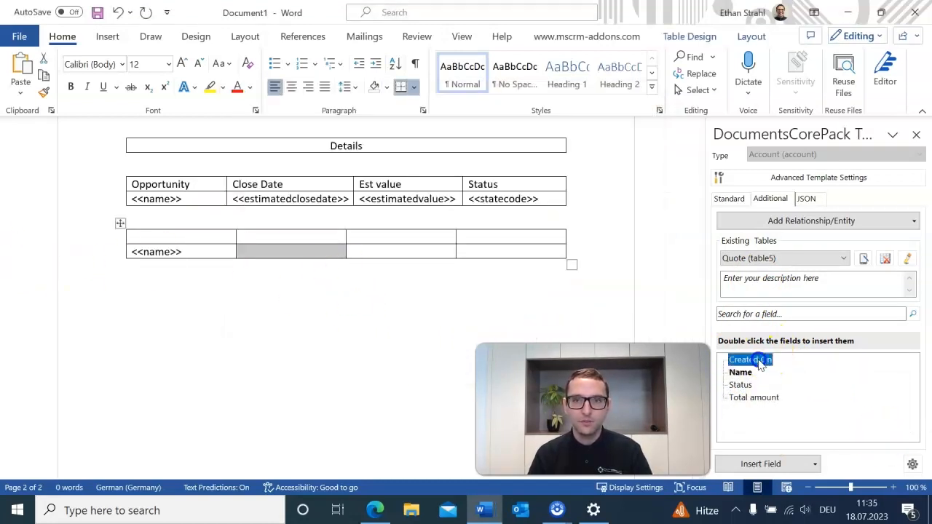
double_click(761, 398)
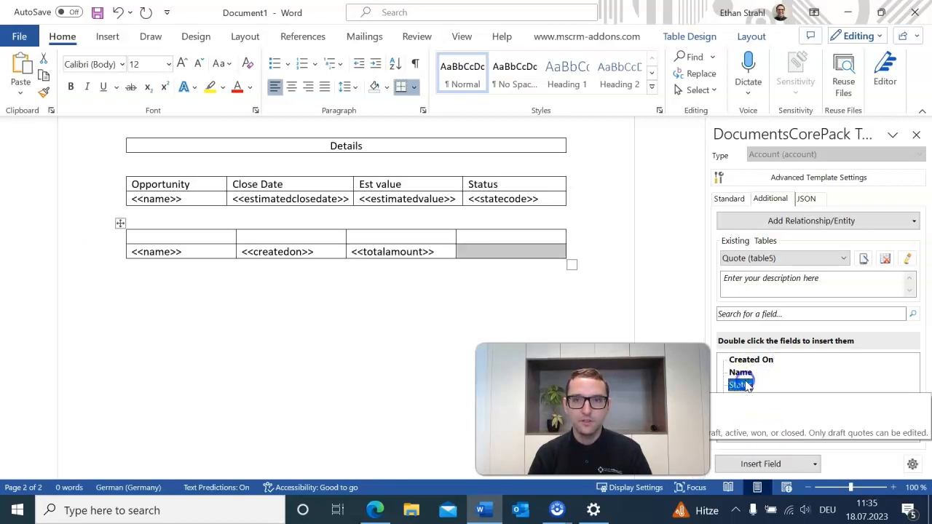
double_click(744, 384)
click(192, 232)
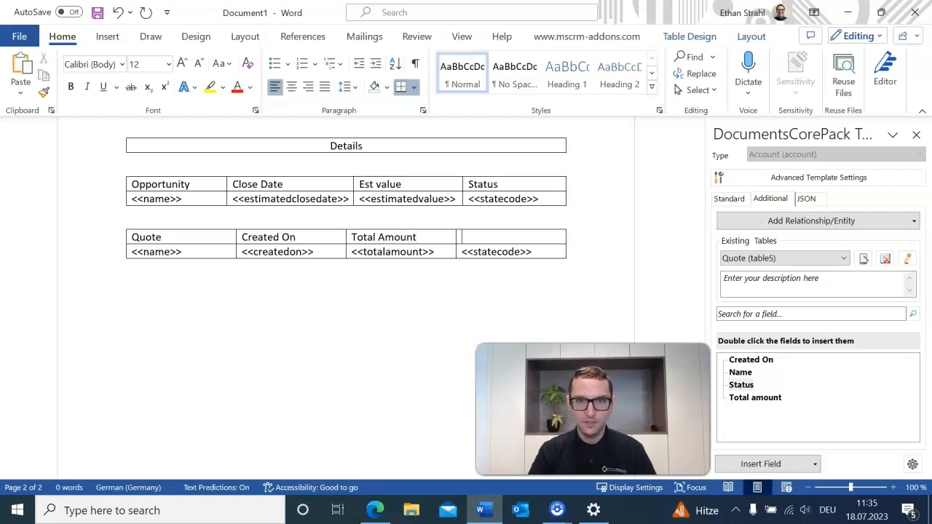
Insert the Name field of Invoice (table6) below the Quote table as a new four-column table with a split header
click(175, 328)
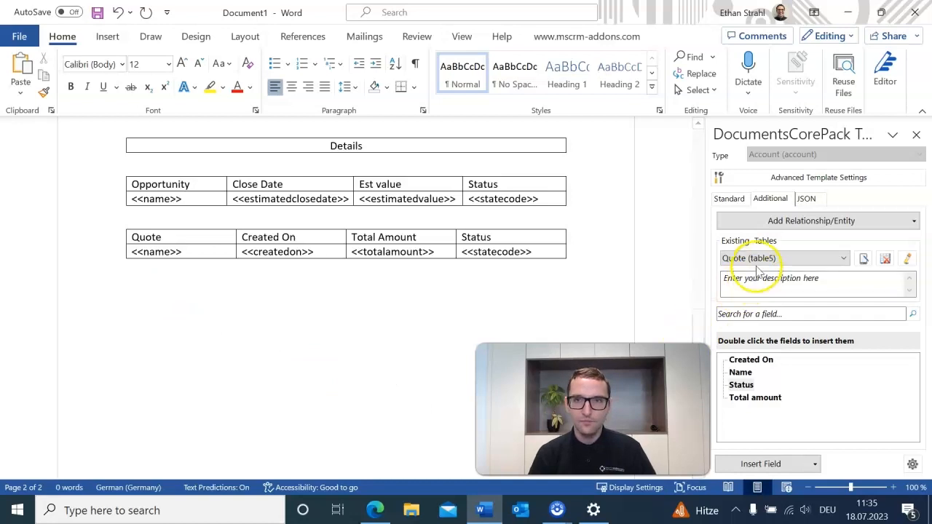
click(763, 251)
click(760, 318)
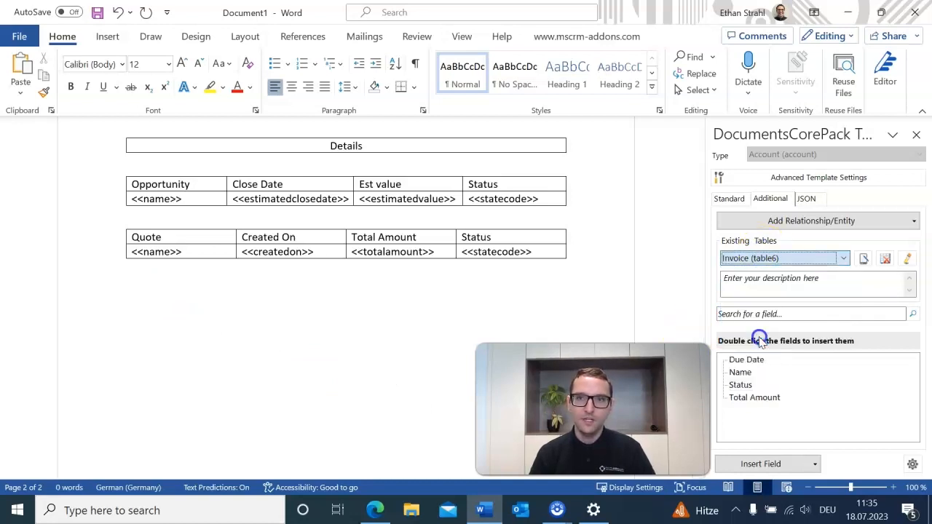
click(739, 373)
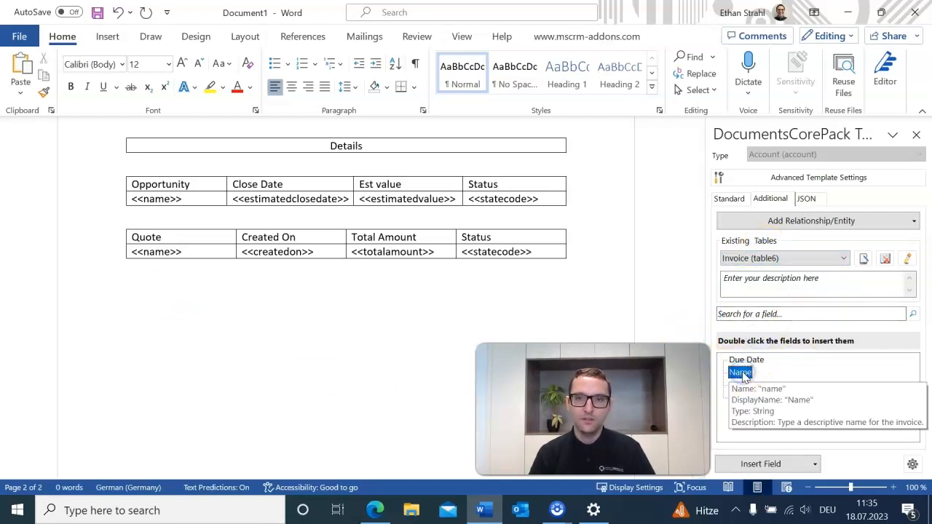
double_click(740, 373)
click(332, 220)
click(521, 227)
drag(546, 122, 500, 96)
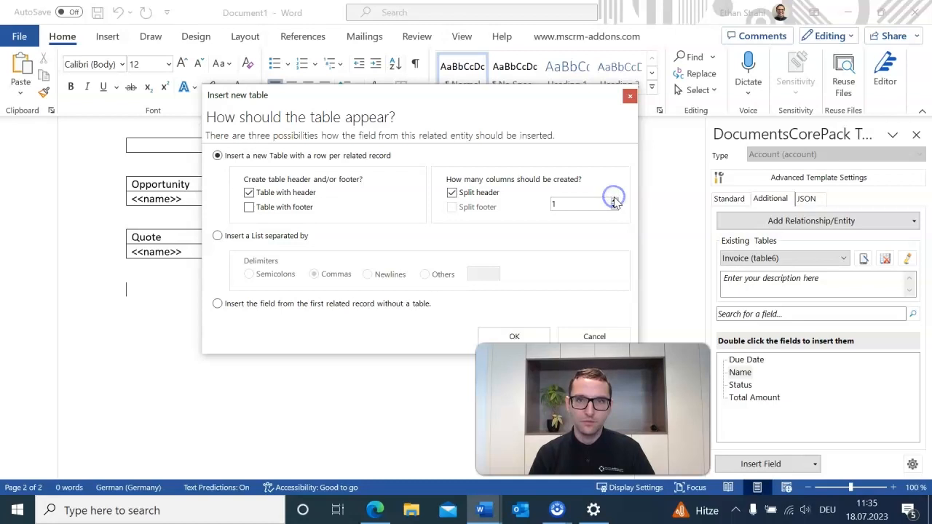
click(515, 333)
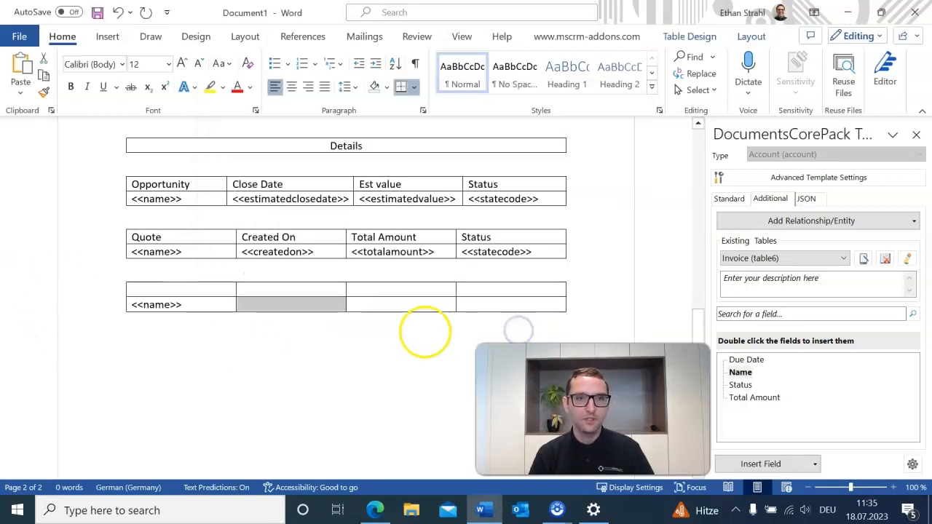
Insert Due Date, Total Amount and Status into the Invoice table's record row and label its headers Invoice, Due Date, Total Amount and Status
double_click(747, 360)
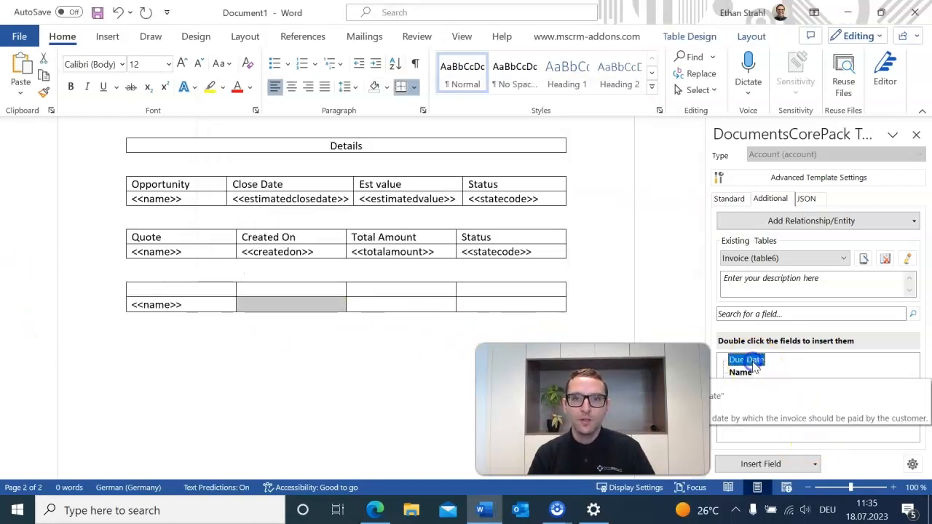
click(750, 399)
double_click(750, 399)
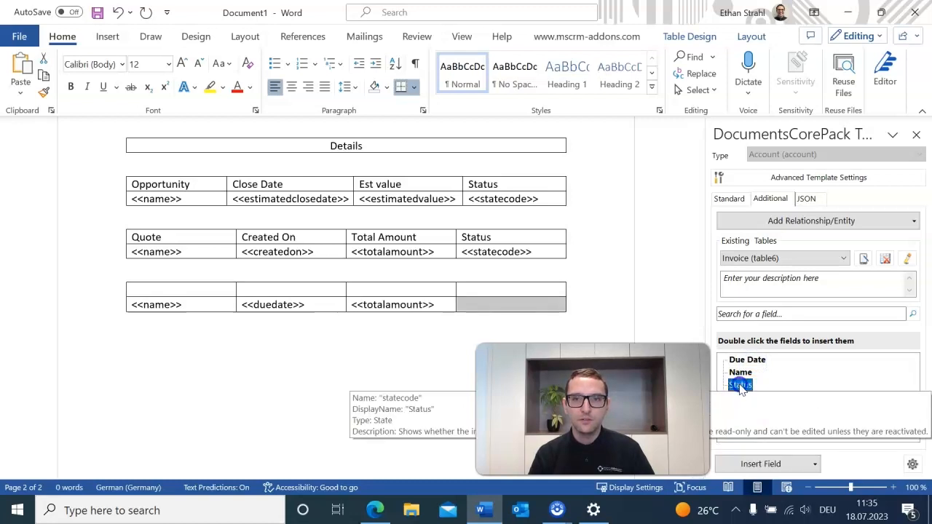
double_click(739, 385)
click(168, 289)
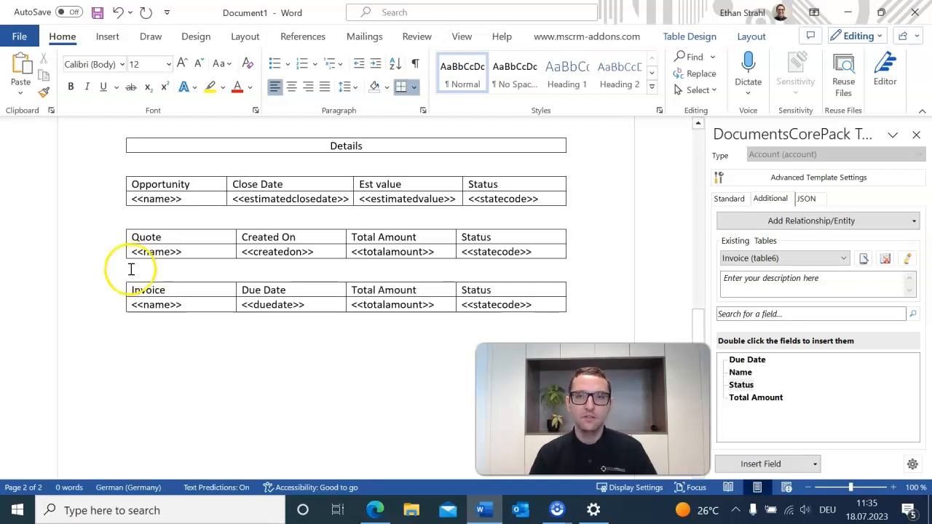
click(247, 346)
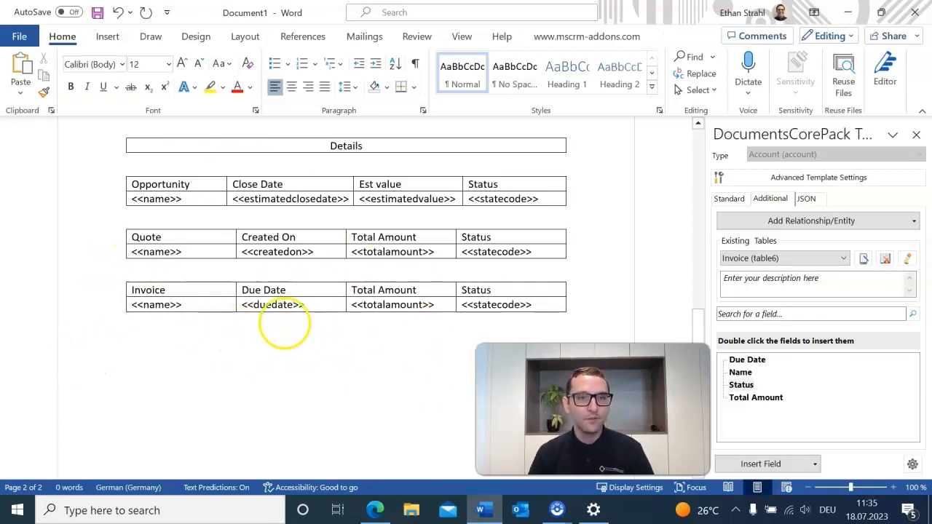
scroll(408, 245, up, 10)
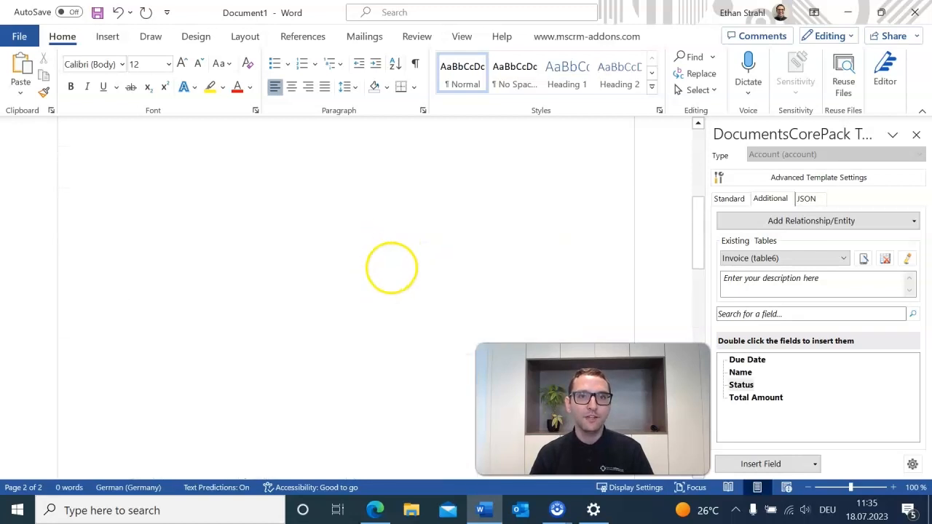
Left-align the blank paragraph between the primary contact's full name field and the Overview title
scroll(370, 291, down, 5)
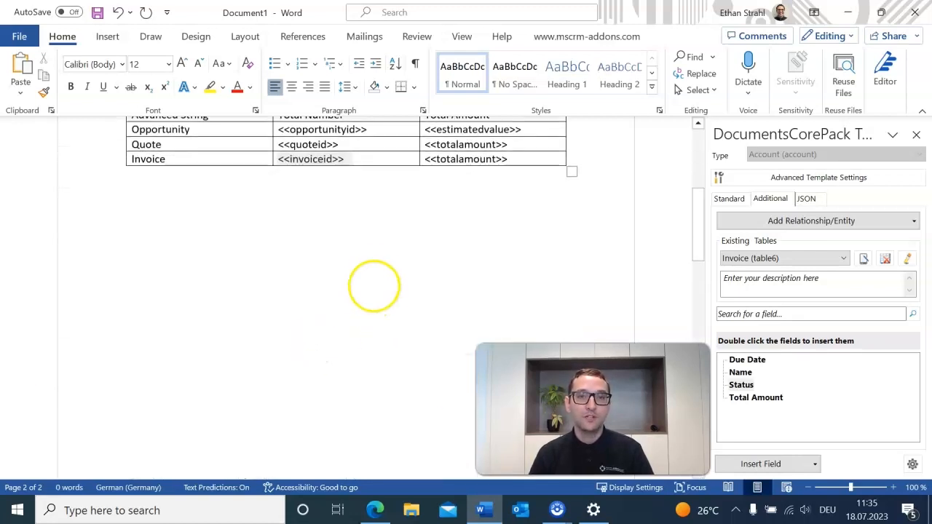
scroll(361, 268, down, 8)
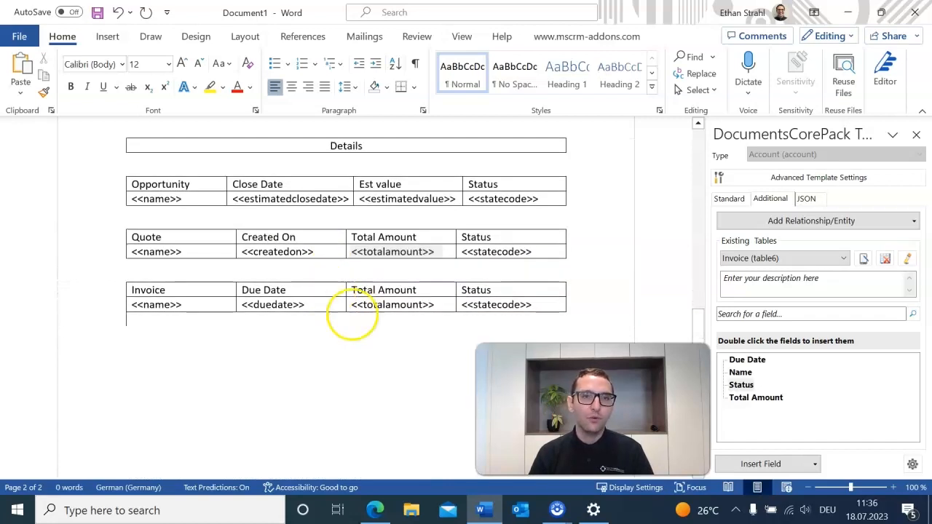
scroll(349, 316, up, 5)
scroll(350, 316, up, 10)
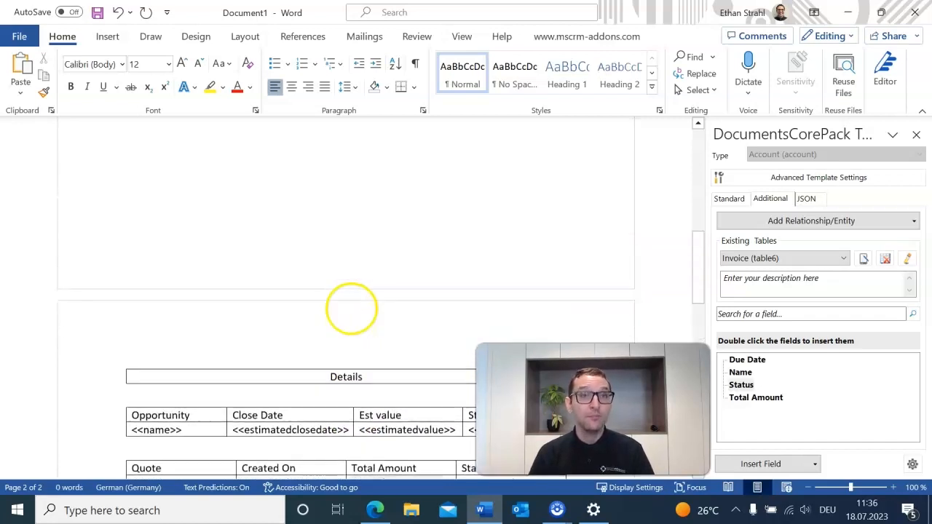
click(262, 235)
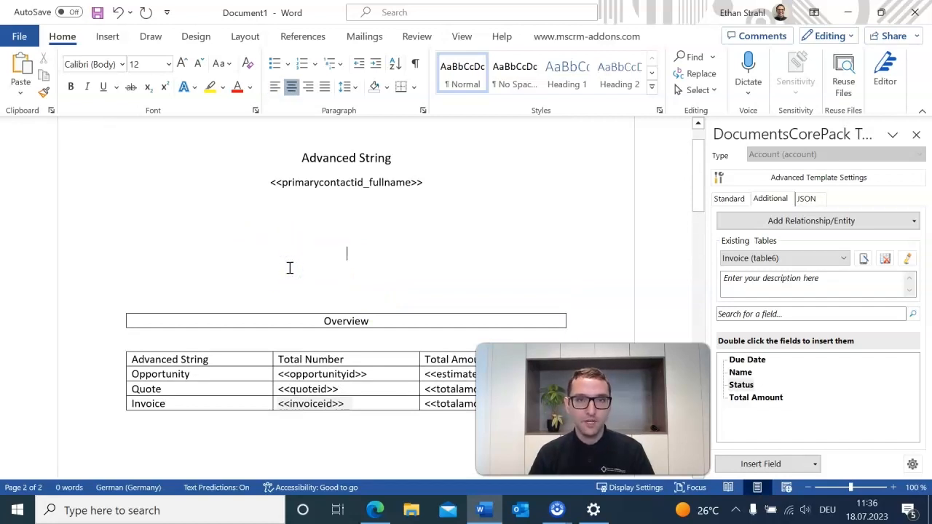
double_click(198, 246)
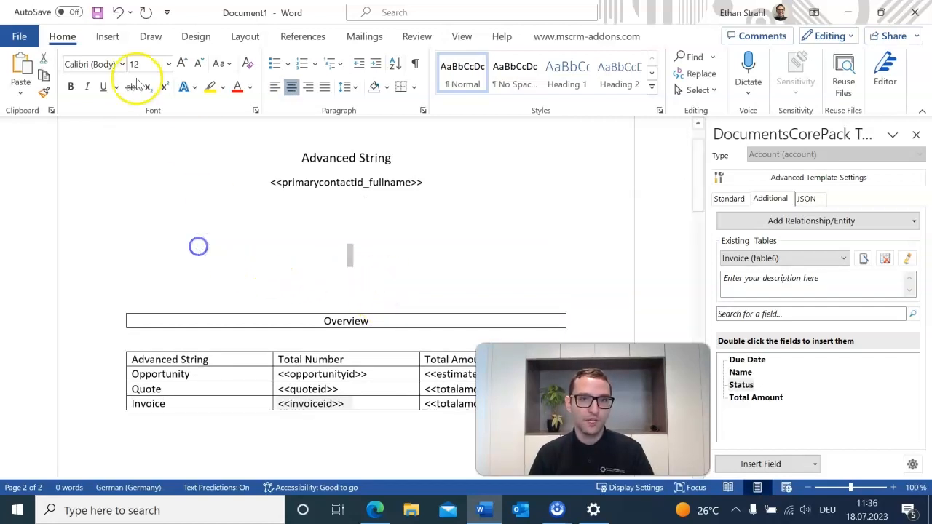
click(275, 86)
Insert an automatic table of contents headed Contents at the left-aligned blank paragraph above the Overview title
click(417, 37)
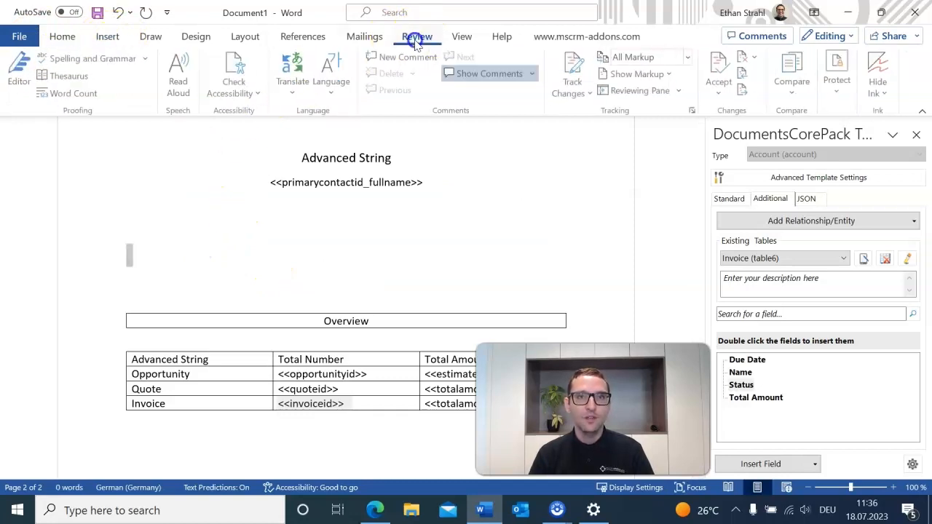
click(364, 36)
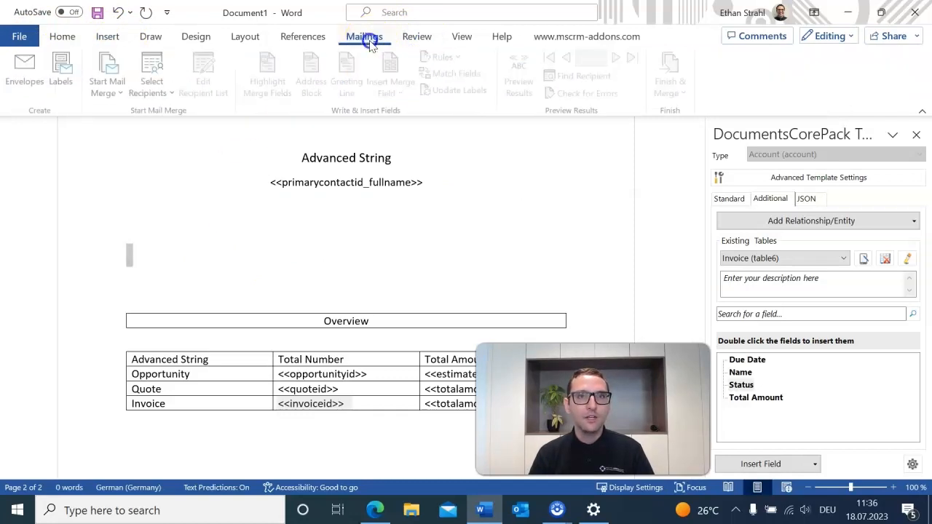
click(302, 37)
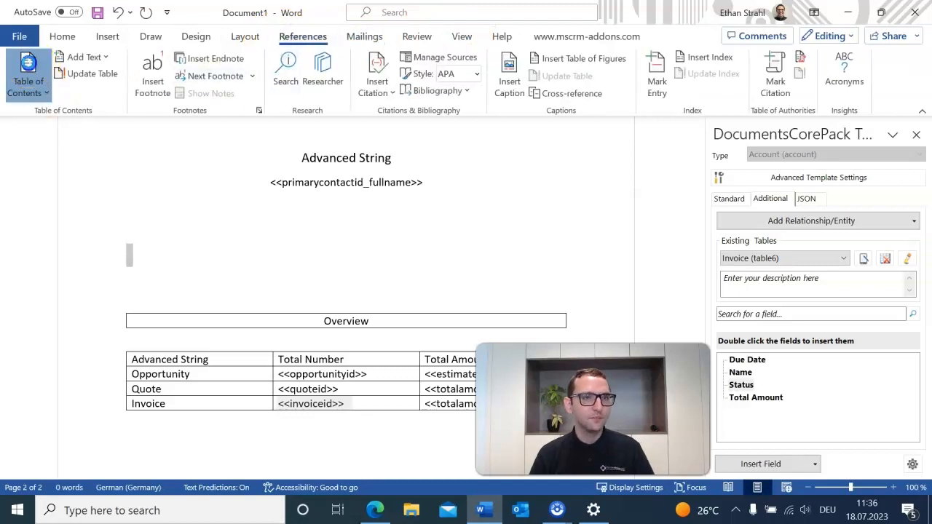
click(29, 73)
click(52, 169)
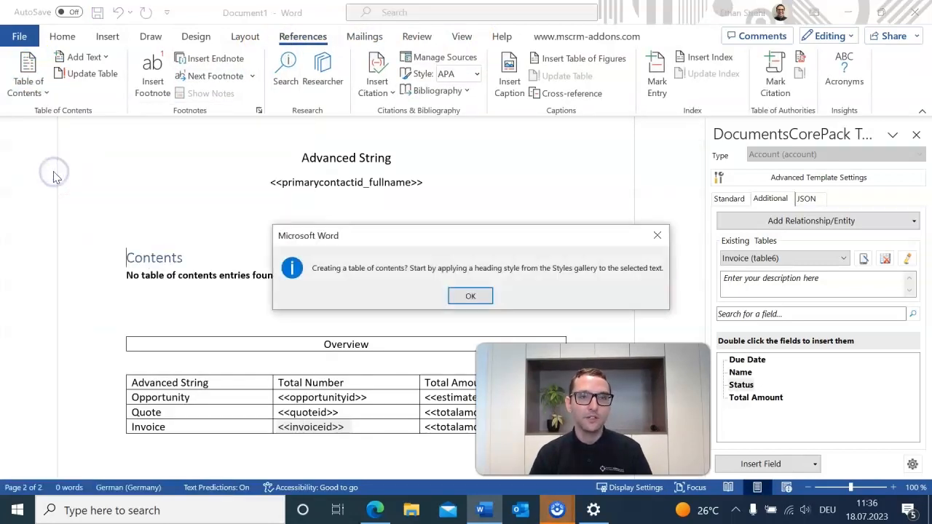
click(471, 295)
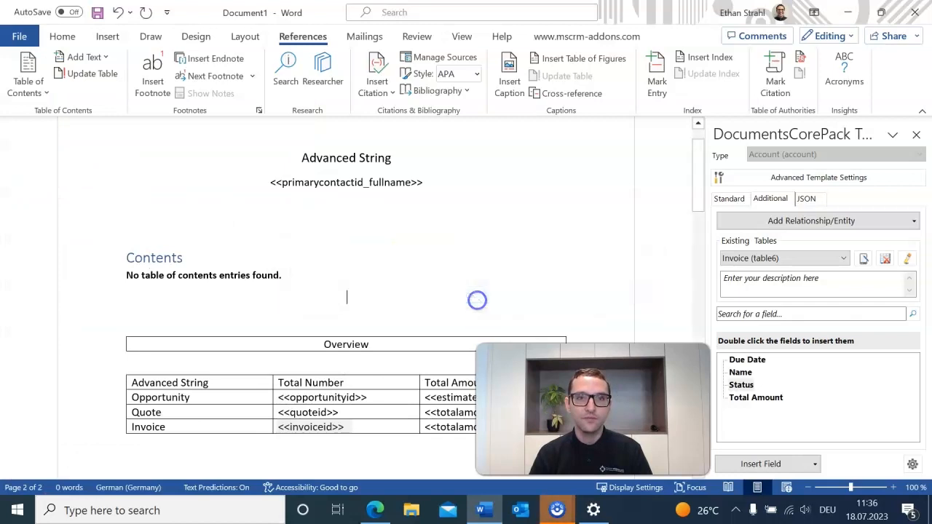
click(284, 279)
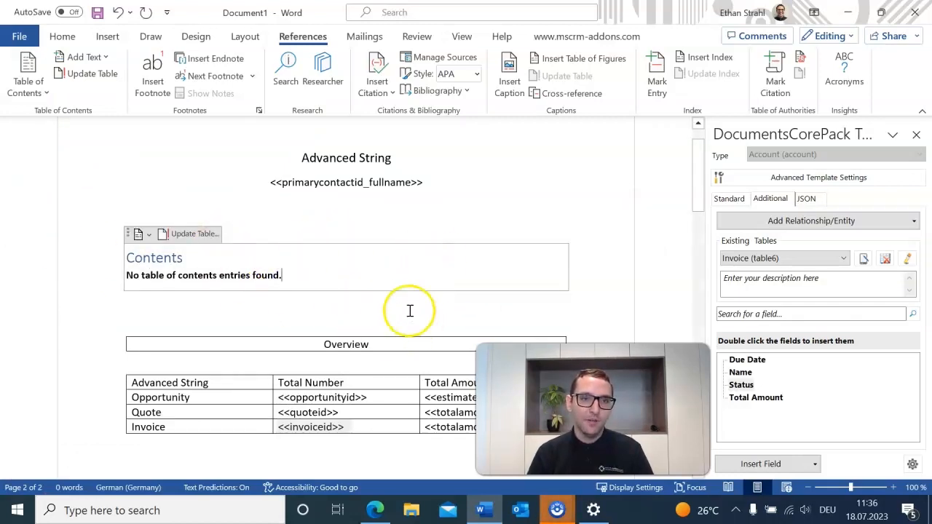
Apply the Heading 1 style to the Overview and Details titles and centre both
click(63, 36)
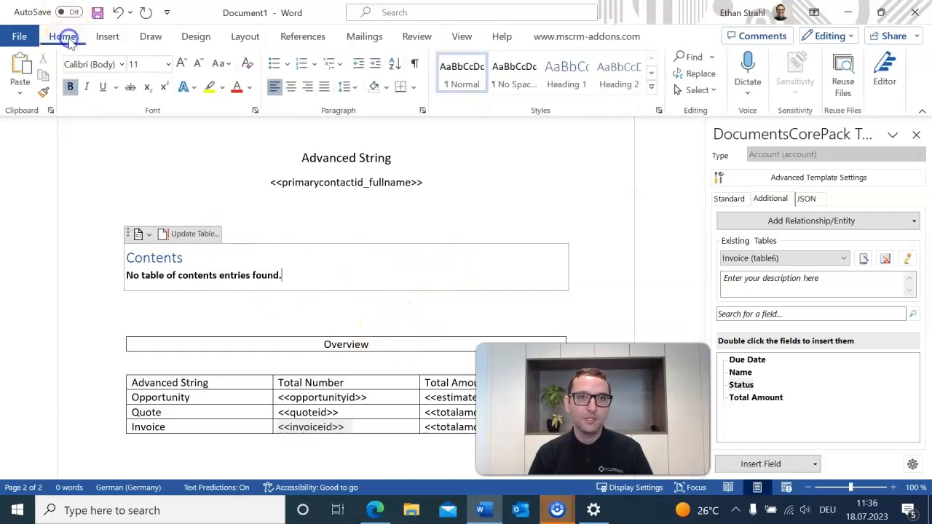
double_click(317, 340)
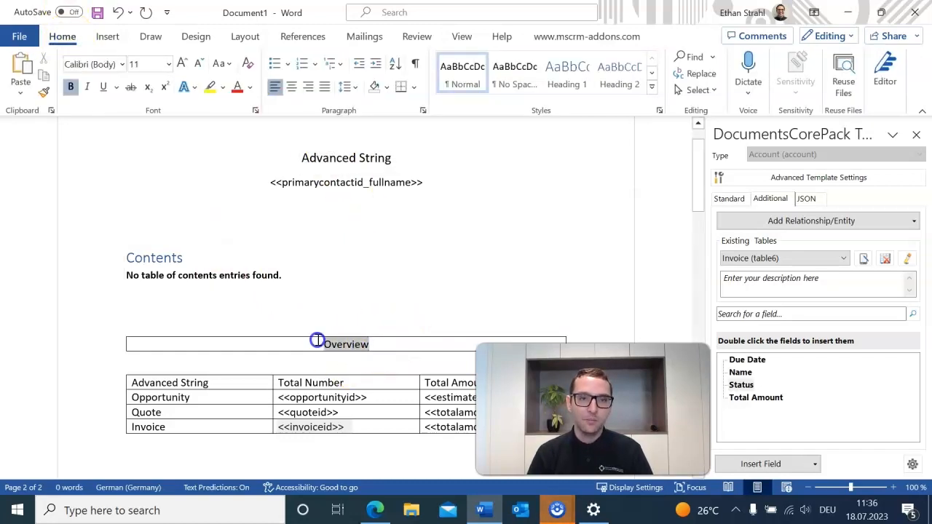
click(564, 86)
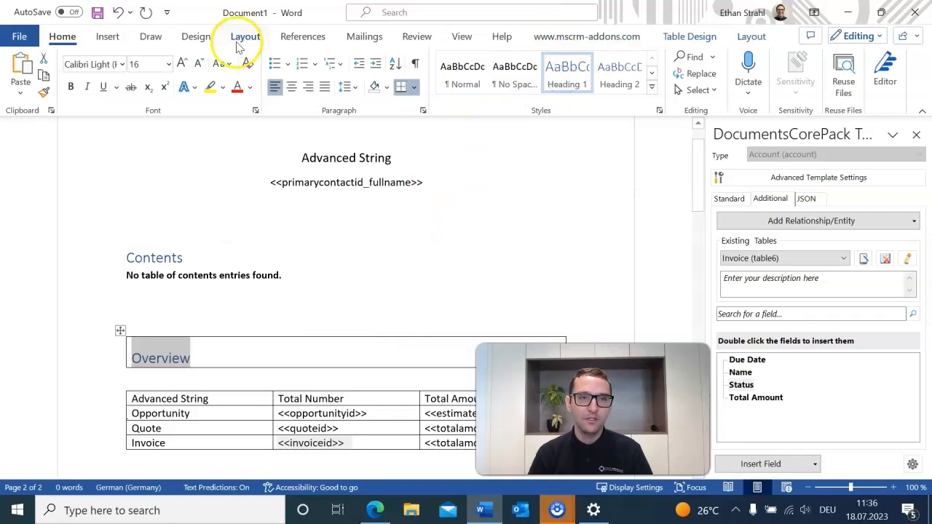
click(292, 87)
scroll(367, 215, down, 10)
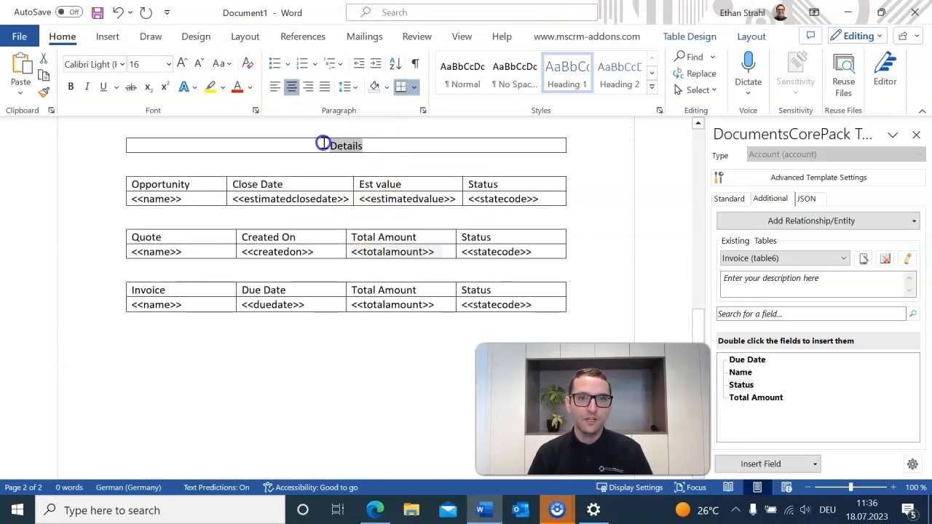
click(567, 73)
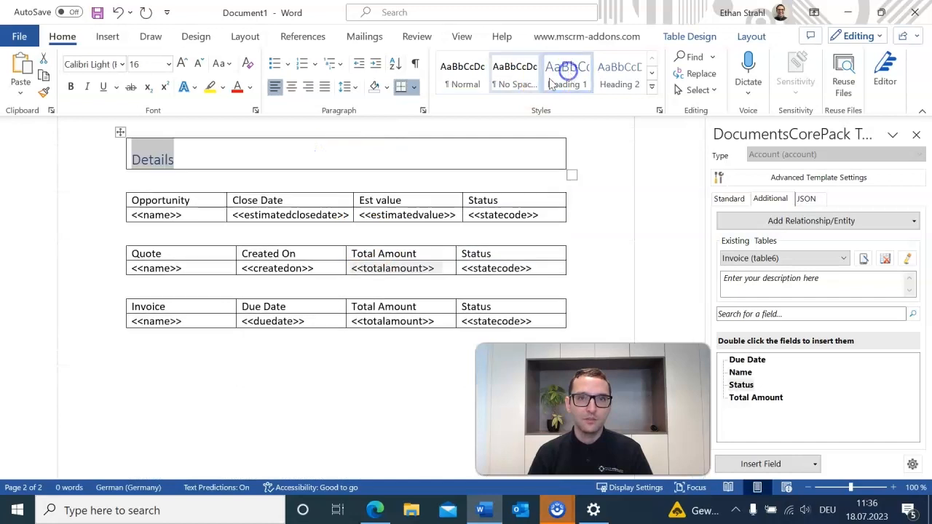
click(297, 88)
Apply the Heading 2 style to the Opportunity, Quote and Invoice header labels in the three Details tables
drag(187, 201, 131, 204)
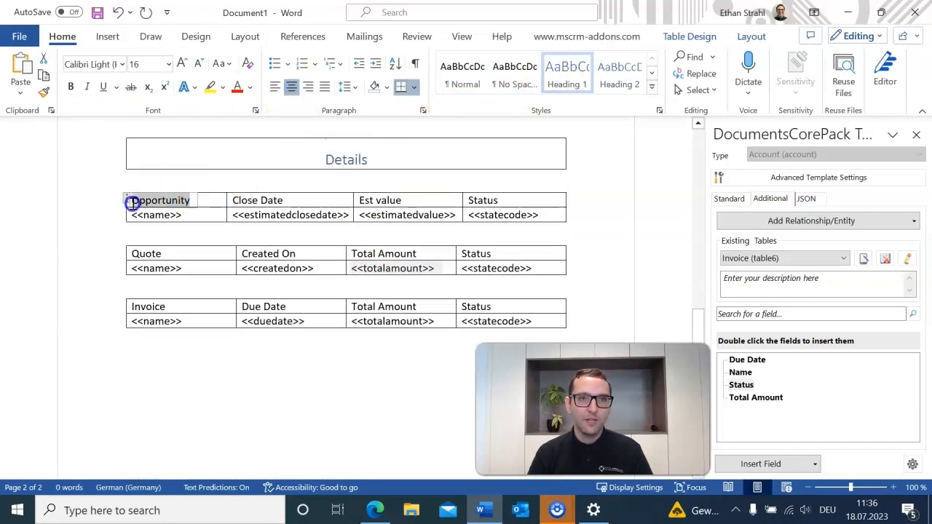
click(620, 73)
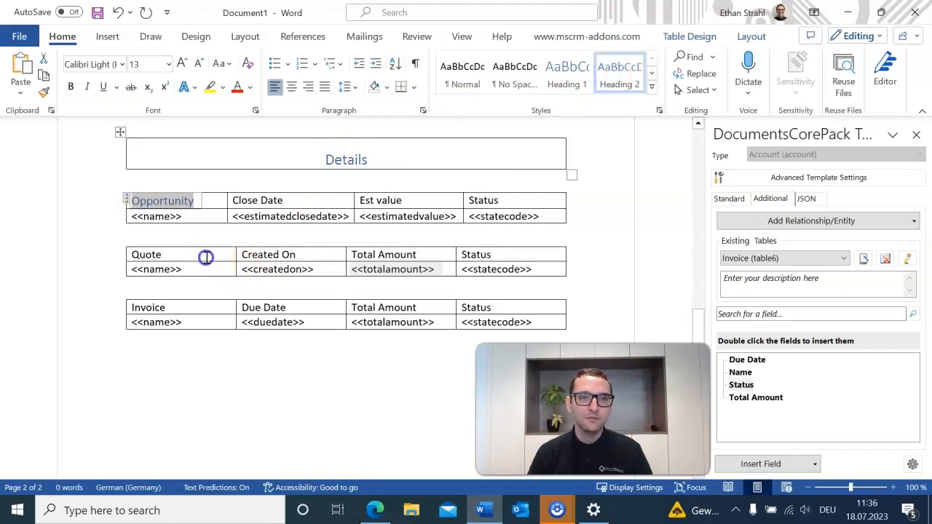
drag(206, 257, 129, 255)
click(619, 70)
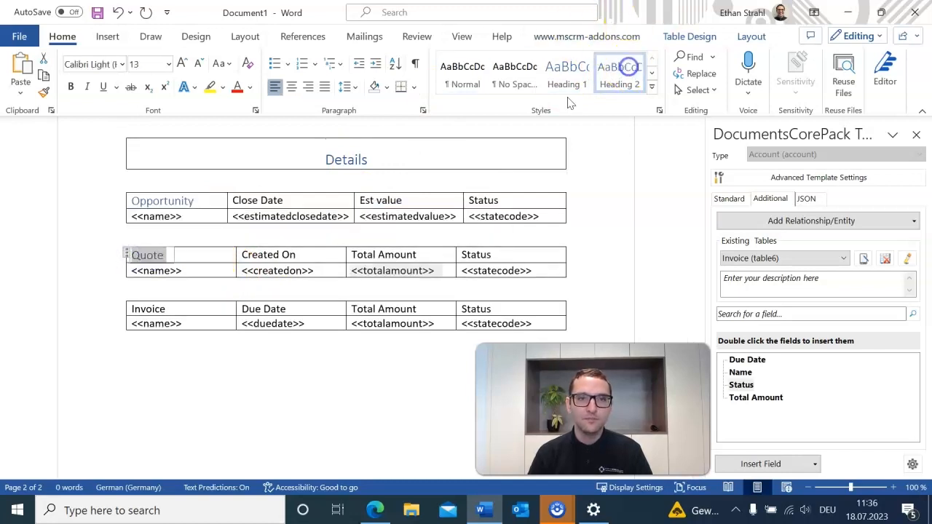
drag(177, 308, 129, 309)
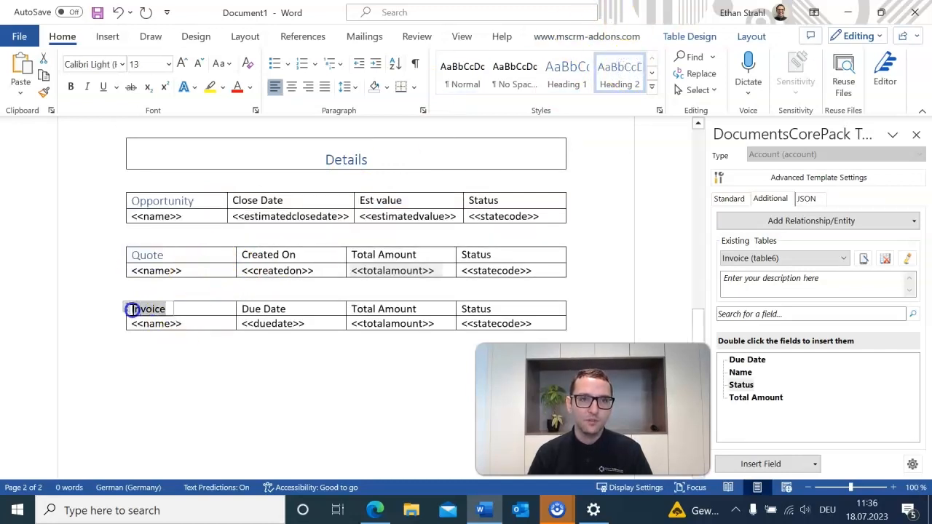
click(618, 77)
Update the table of contents so it lists the newly styled headings
scroll(362, 234, up, 10)
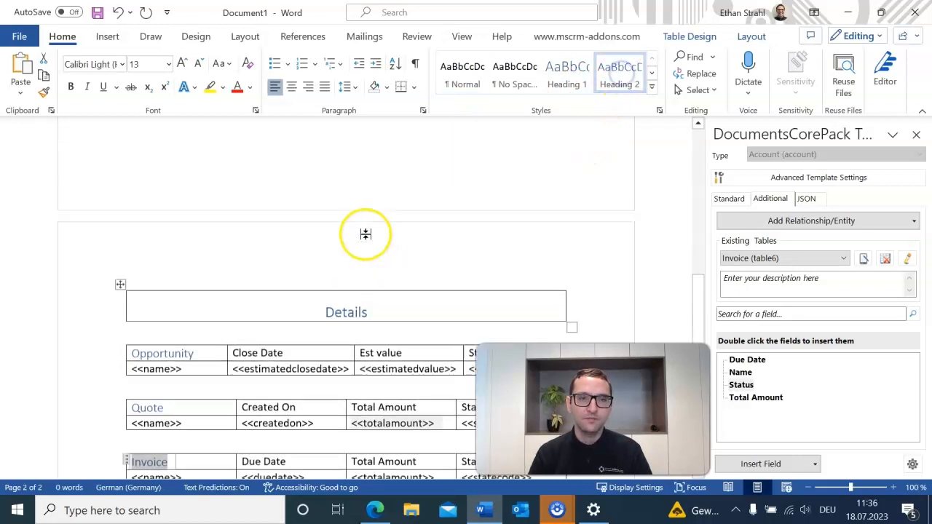
scroll(358, 230, up, 3)
click(209, 318)
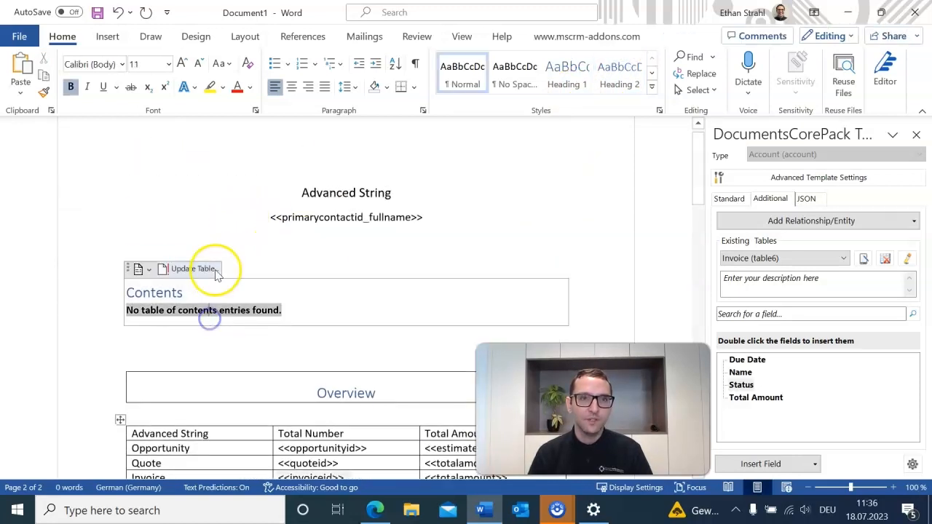
click(204, 268)
scroll(197, 235, down, 3)
scroll(198, 236, up, 1)
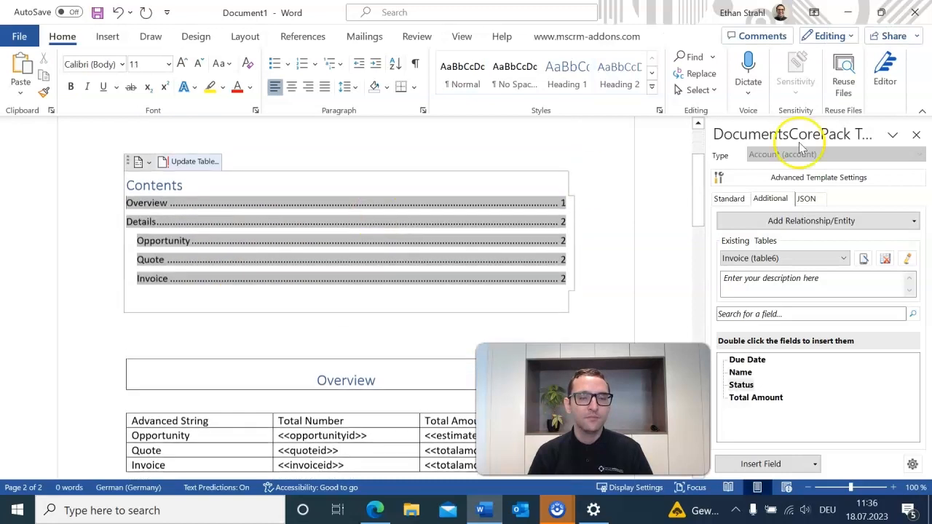
click(338, 159)
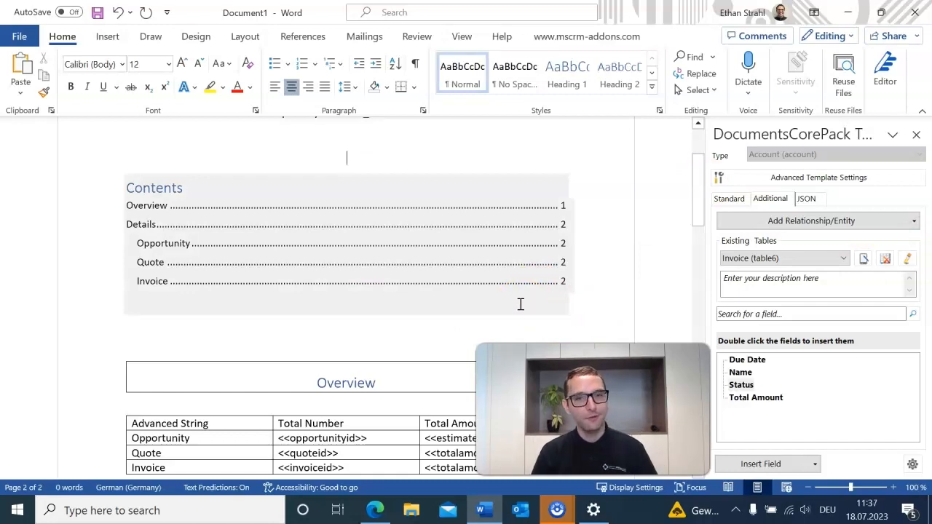
Save the document as an Account template named AccountSalesOverview, choosing to continue despite the reported table issues
scroll(332, 262, up, 3)
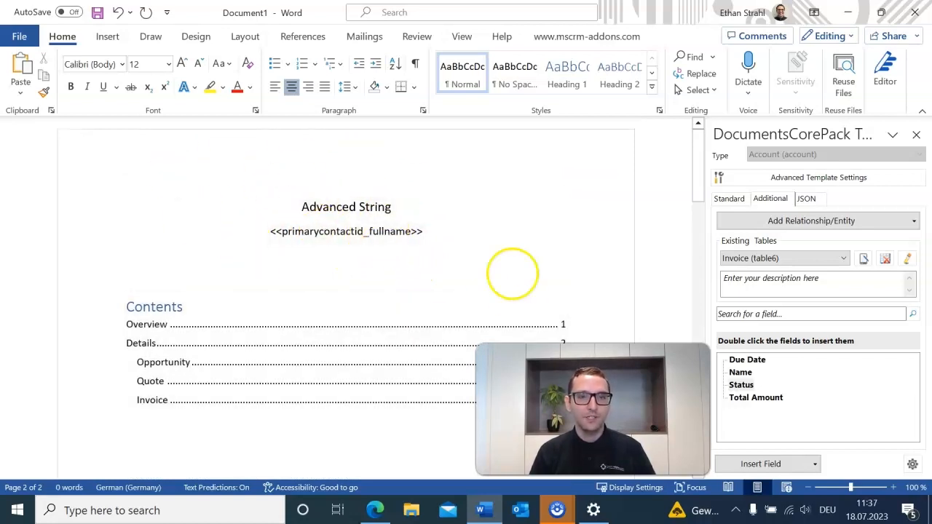
scroll(308, 241, down, 10)
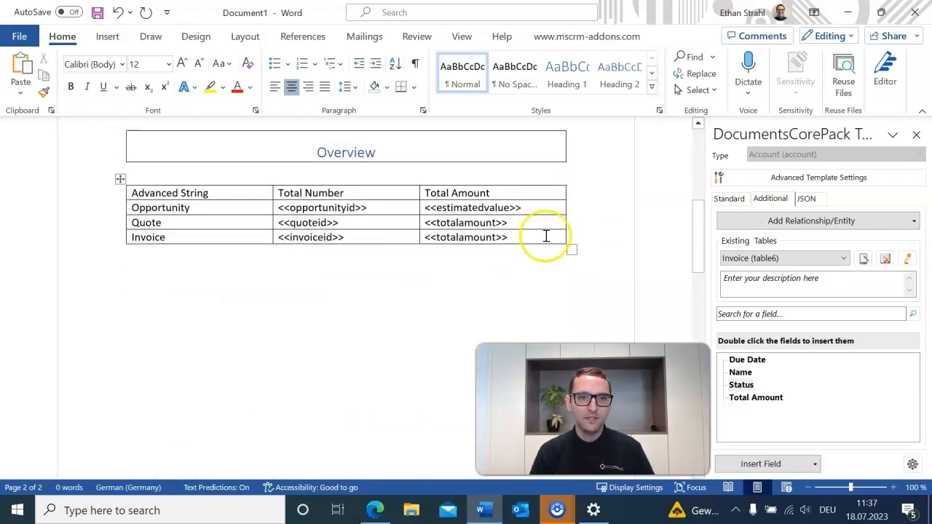
scroll(412, 258, down, 10)
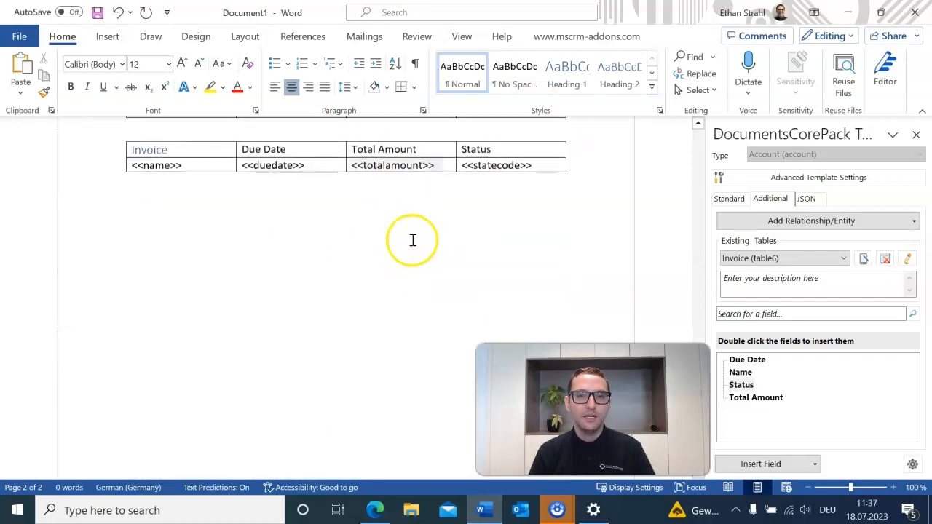
scroll(389, 302, up, 20)
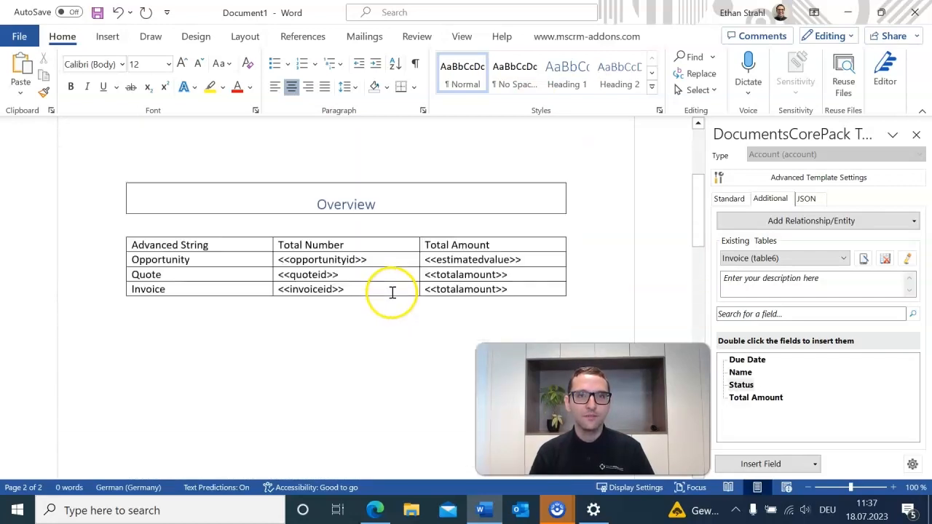
scroll(391, 291, up, 2)
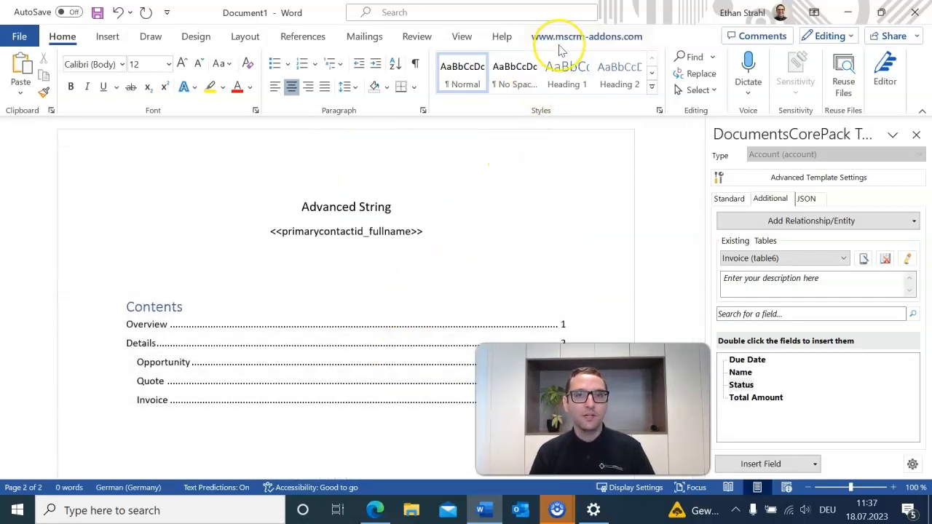
click(615, 37)
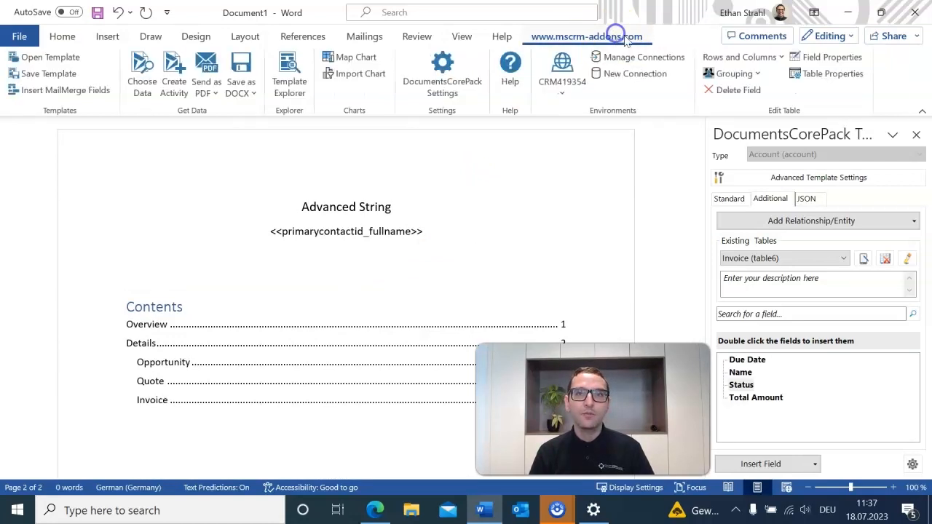
click(42, 76)
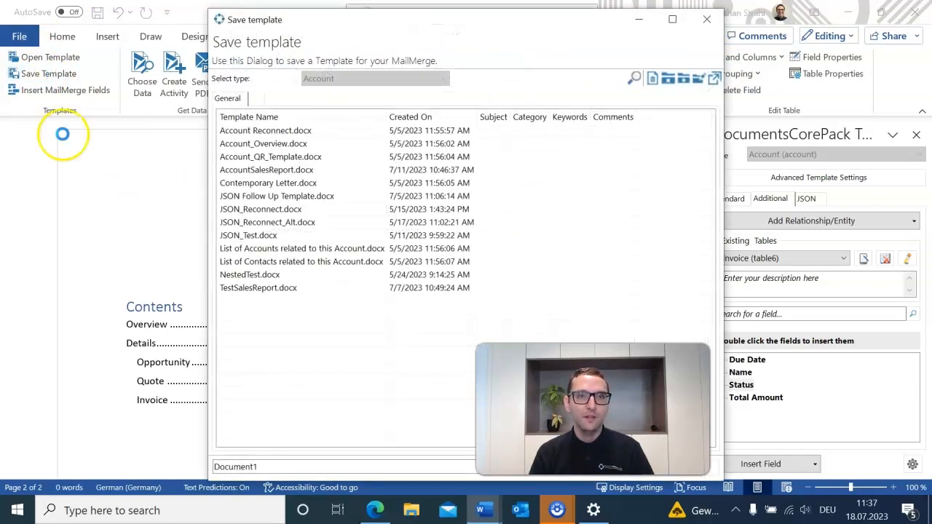
double_click(279, 461)
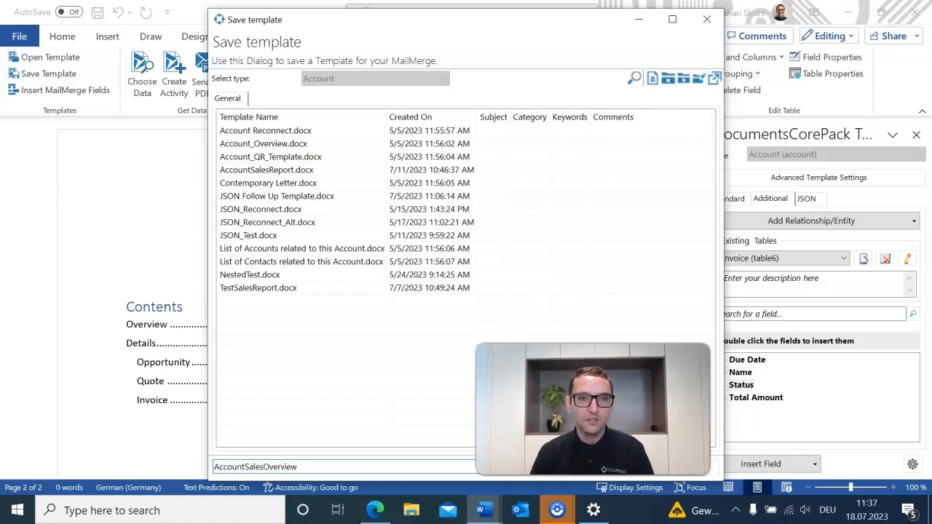
key(Return)
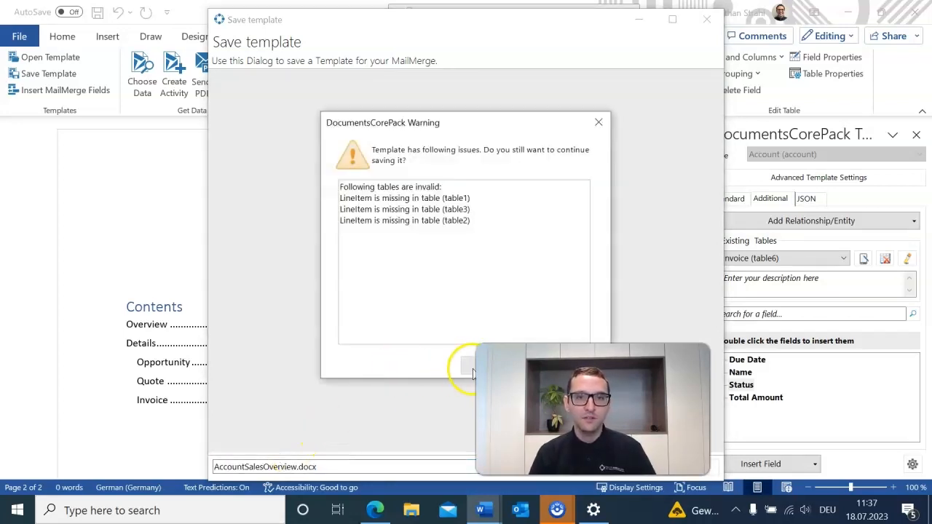
drag(447, 129, 373, 138)
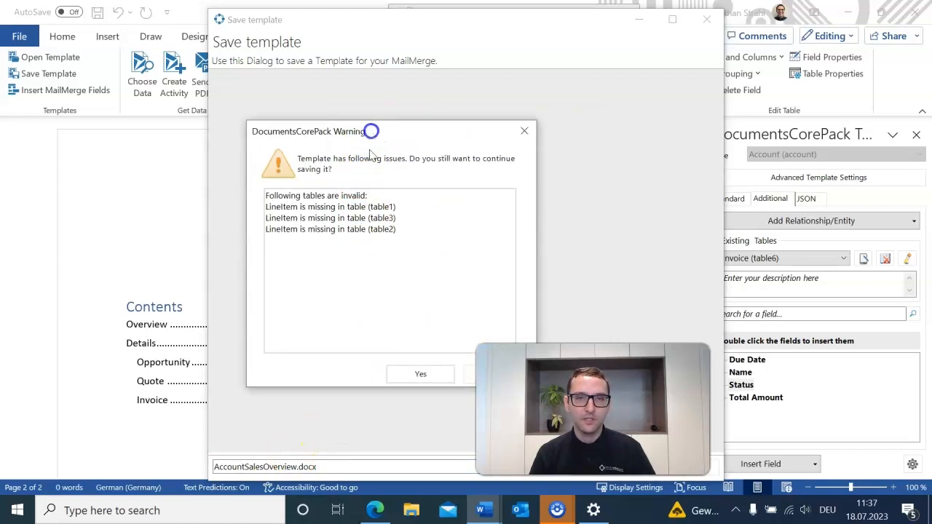
click(448, 384)
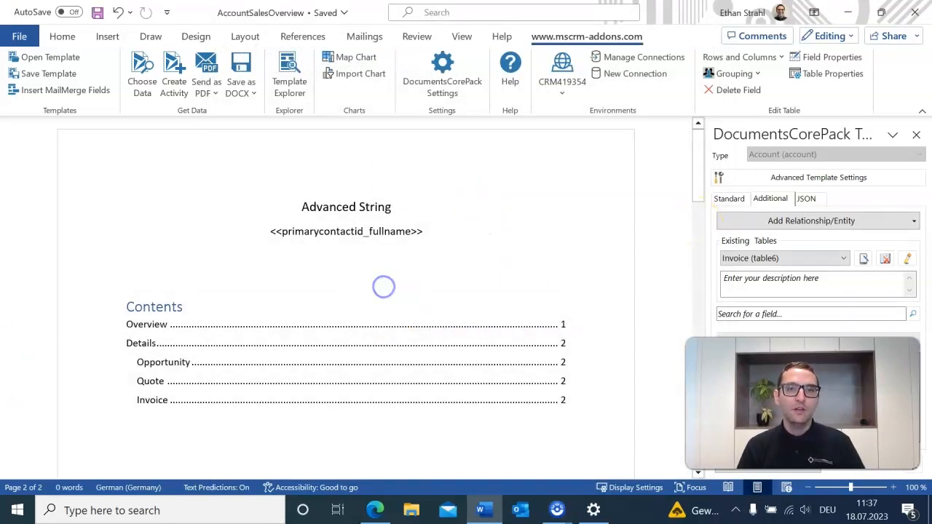
Switch to Dynamics 365 in Edge and create a PDF document for the A. Datum Corporation account from AccountSalesOverview.docx, set to attach as note
mouse_move(374, 509)
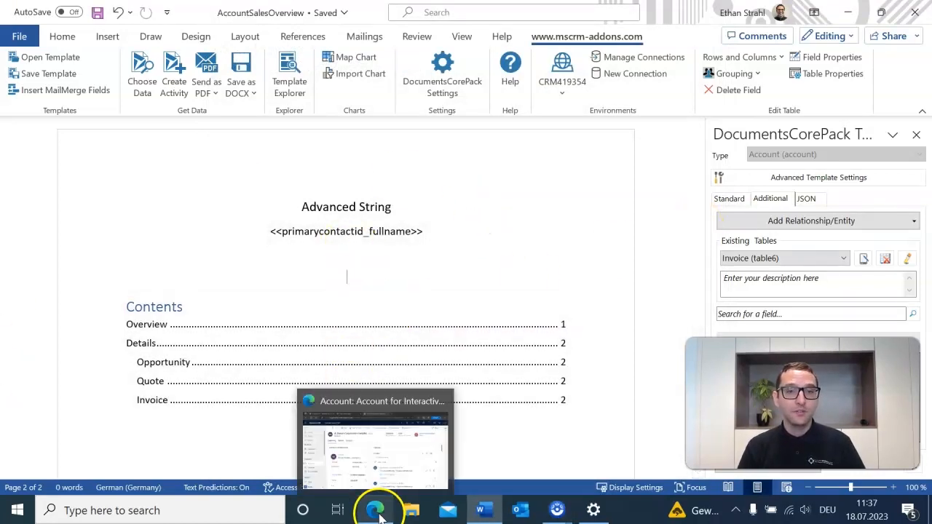
click(374, 451)
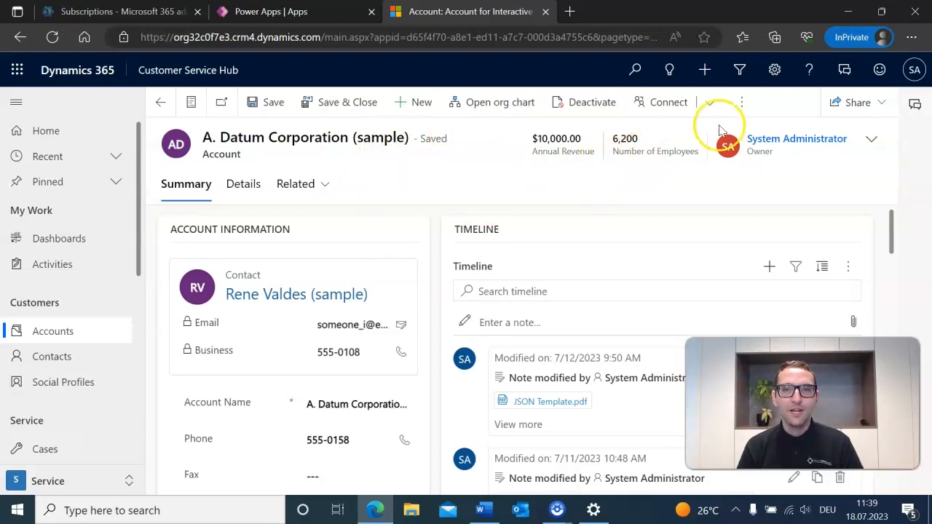
click(750, 106)
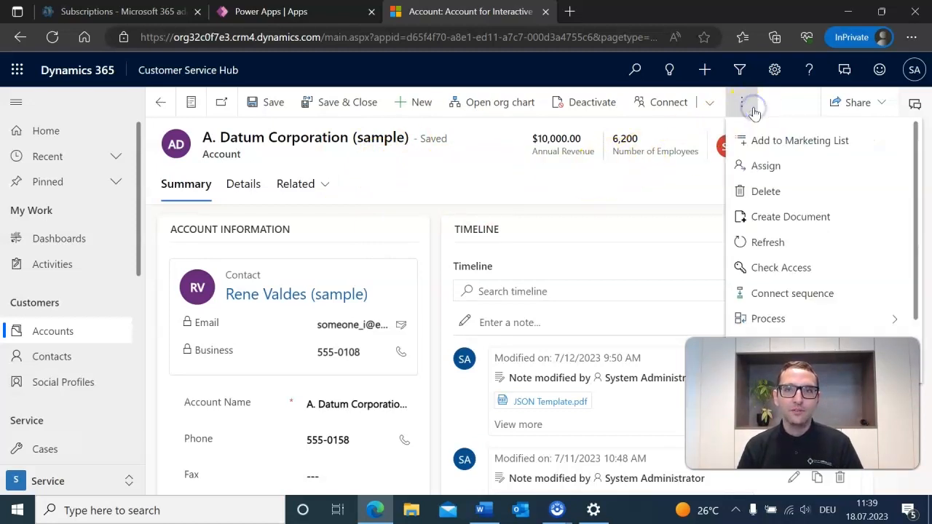
click(790, 217)
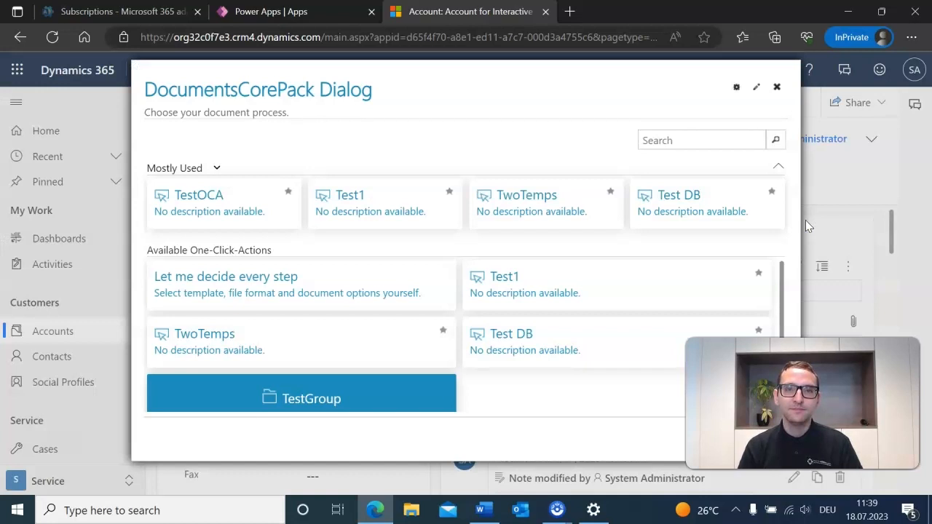
click(285, 287)
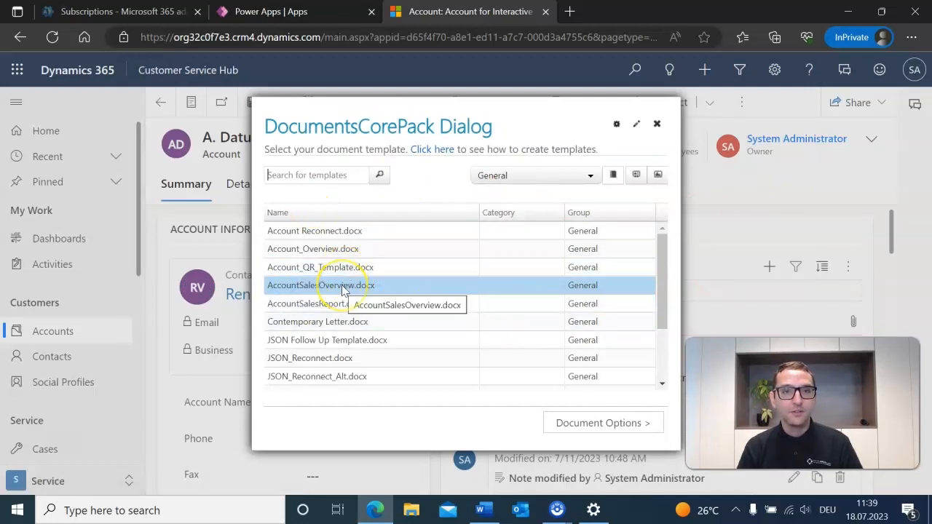
click(556, 423)
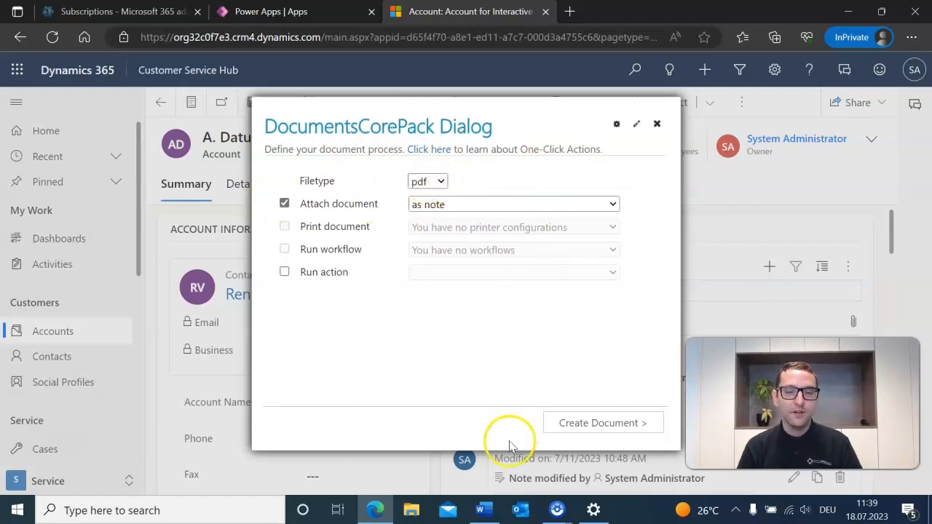
click(573, 424)
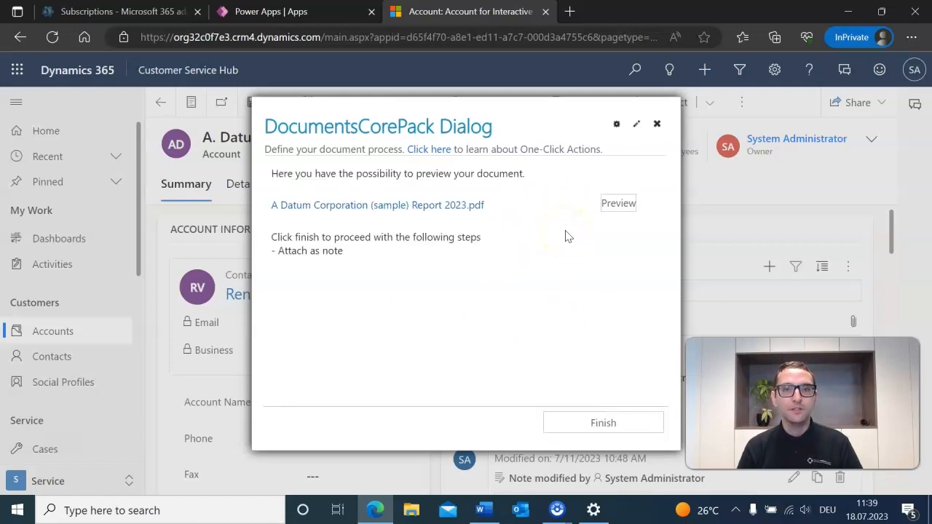
Preview the generated A Datum Corporation (sample) Report 2023 PDF, then finish the process to attach it as a note
click(616, 204)
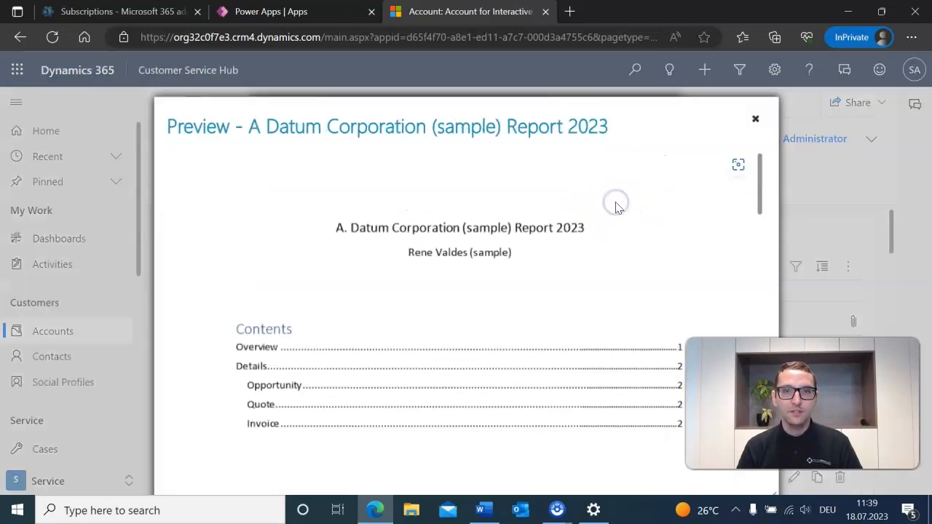
click(755, 117)
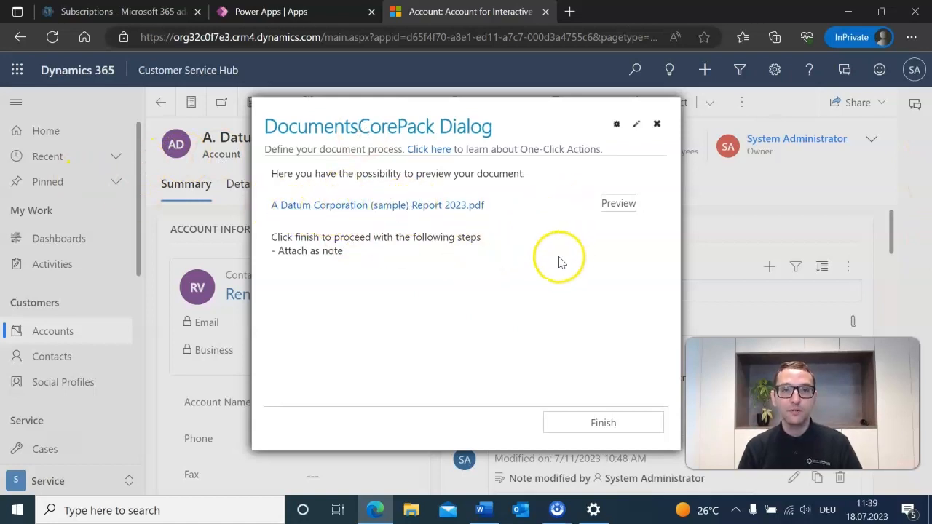
click(565, 421)
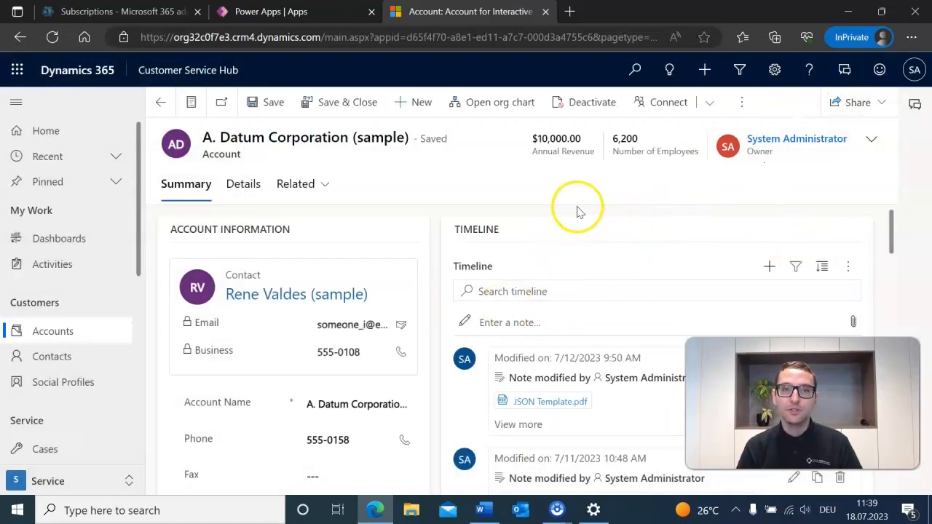
Reload the A. Datum Corporation account page to refresh its timeline
scroll(578, 211, down, 1)
scroll(706, 235, up, 1)
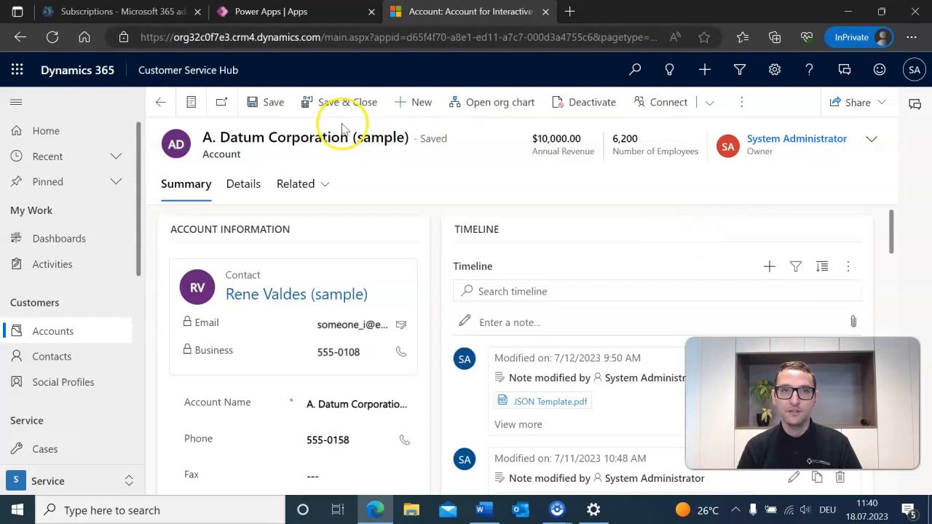
click(483, 44)
key(Return)
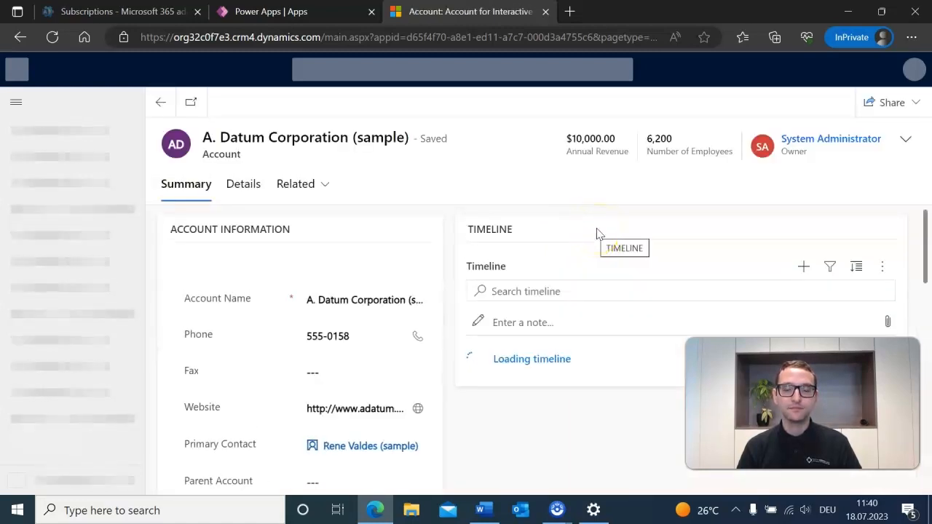
scroll(599, 233, down, 1)
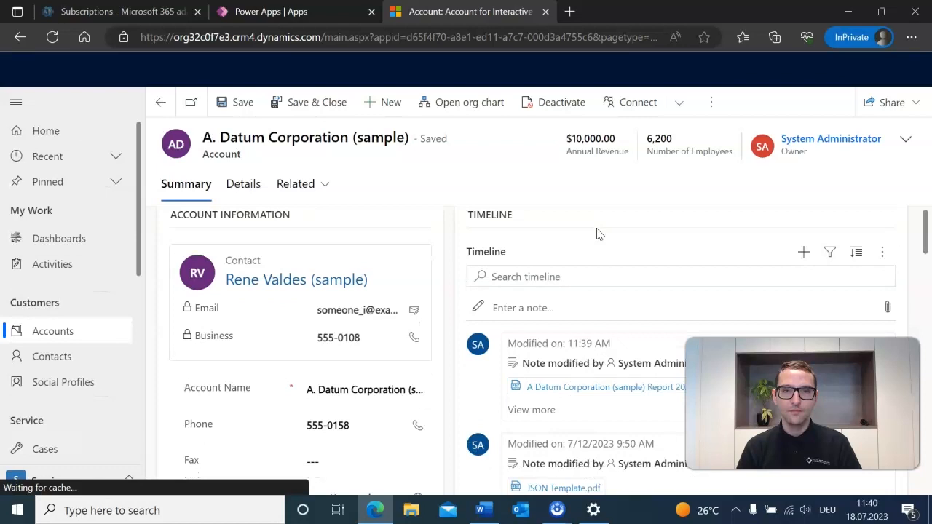
Download the A Datum Corporation (sample) Report 2023 PDF from its timeline note and open the downloaded file
click(588, 314)
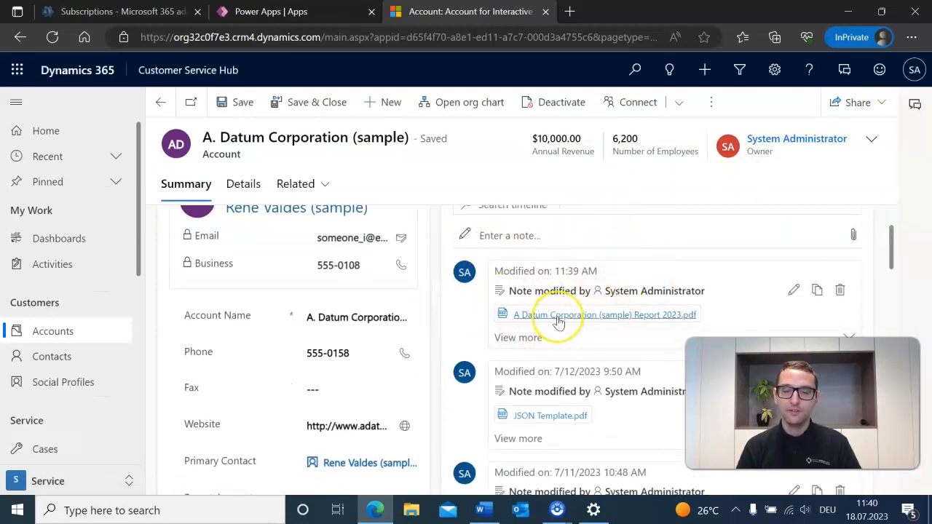
click(557, 319)
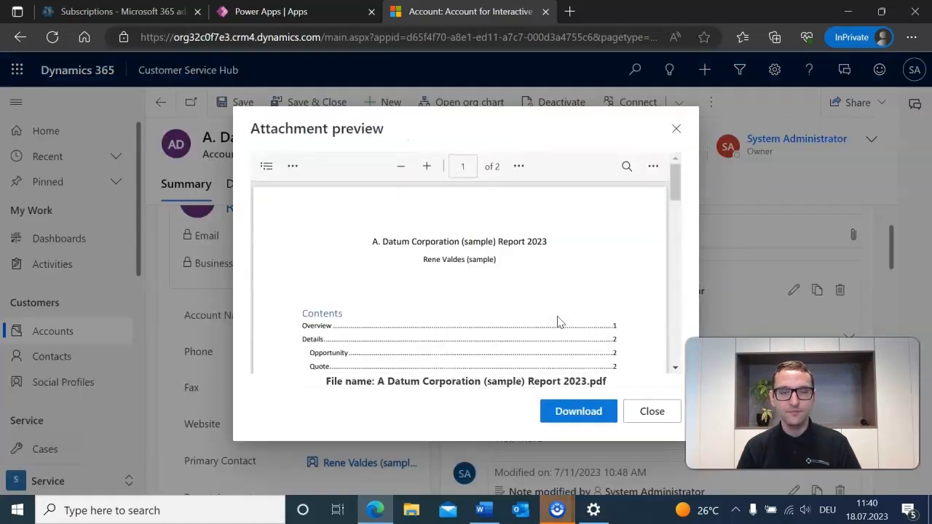
click(577, 412)
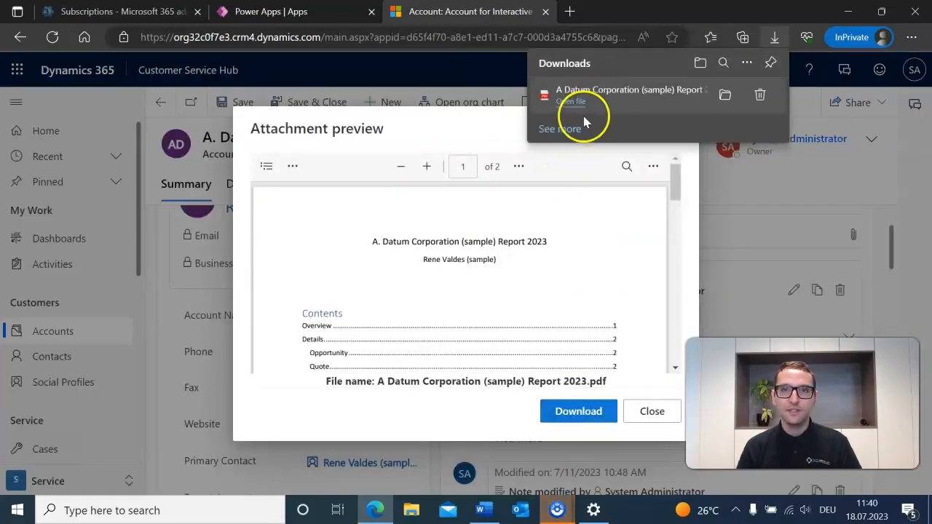
click(600, 98)
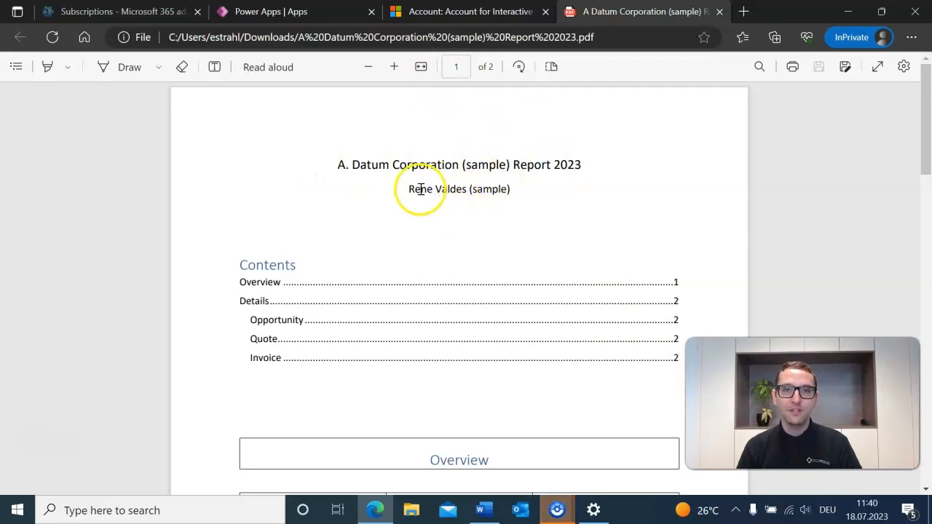
Examine the generated report's title, contact, table of contents, Overview table and the Opportunity, Quote and Invoice details tables
scroll(360, 201, down, 2)
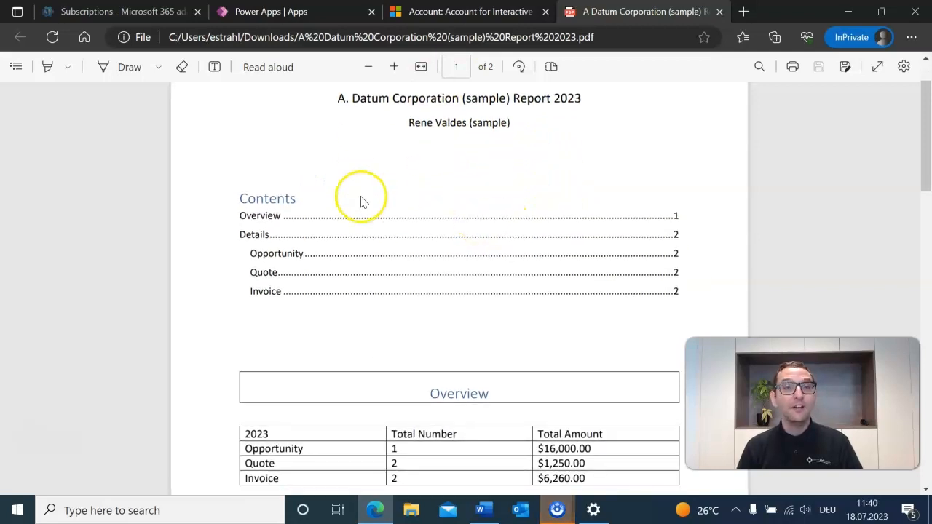
scroll(397, 226, down, 1)
scroll(393, 198, down, 2)
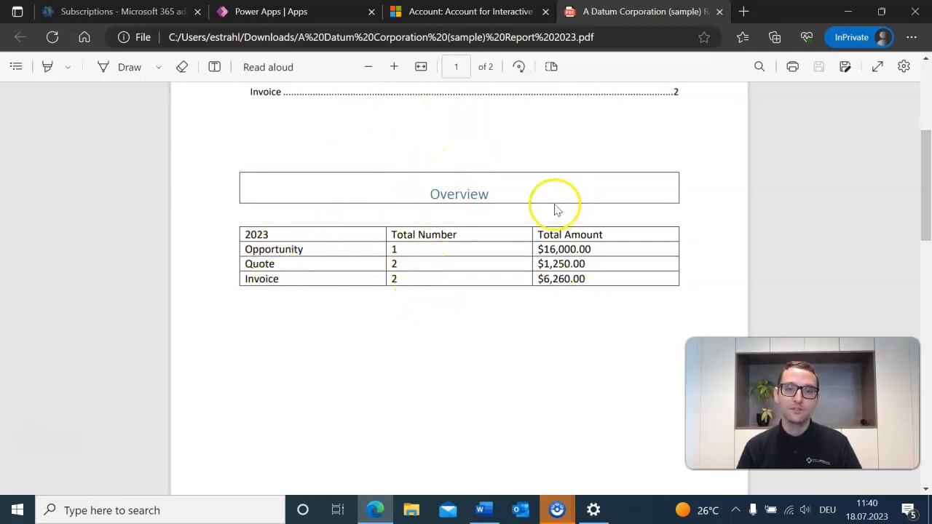
scroll(474, 243, down, 8)
scroll(376, 268, up, 2)
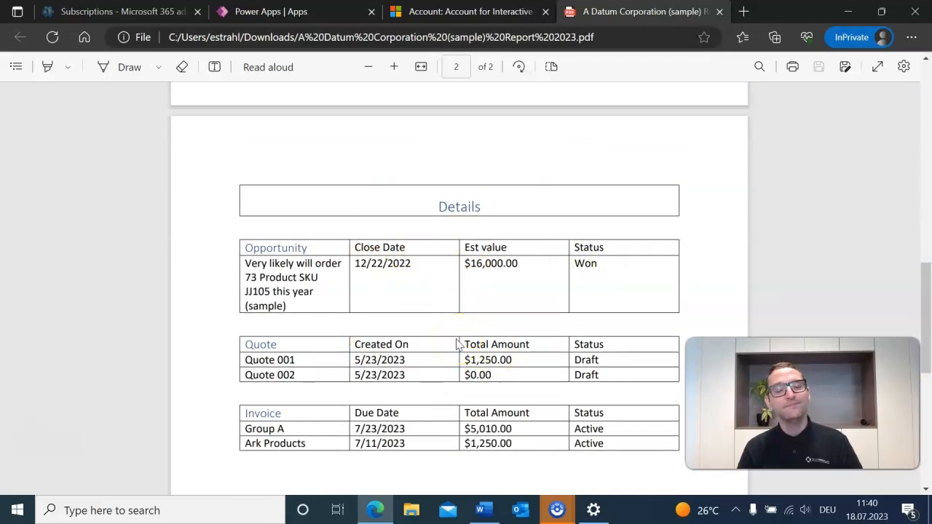
scroll(445, 332, down, 5)
scroll(445, 332, up, 4)
scroll(449, 335, up, 1)
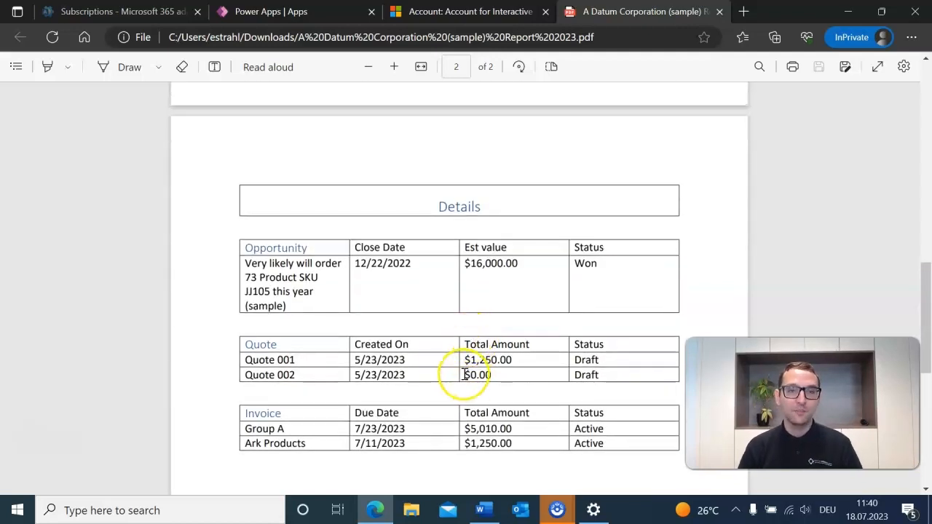
scroll(464, 374, up, 10)
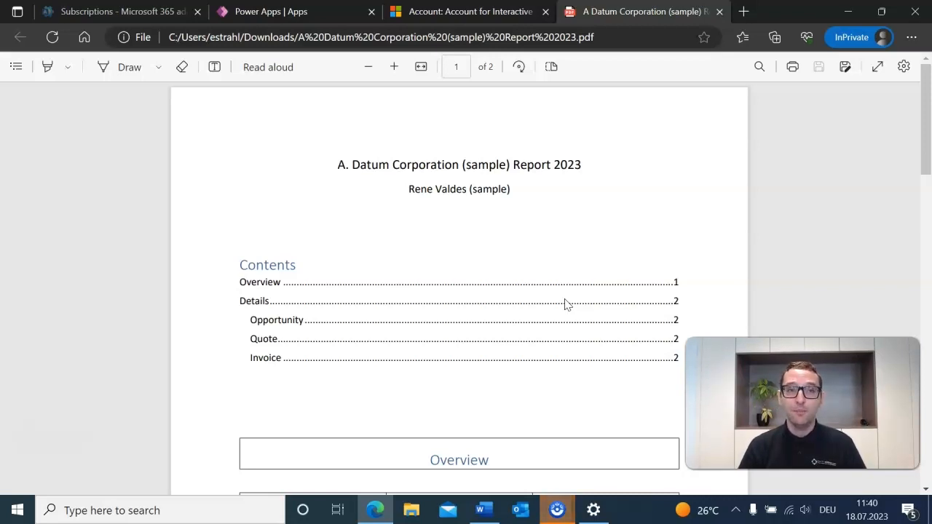
click(479, 312)
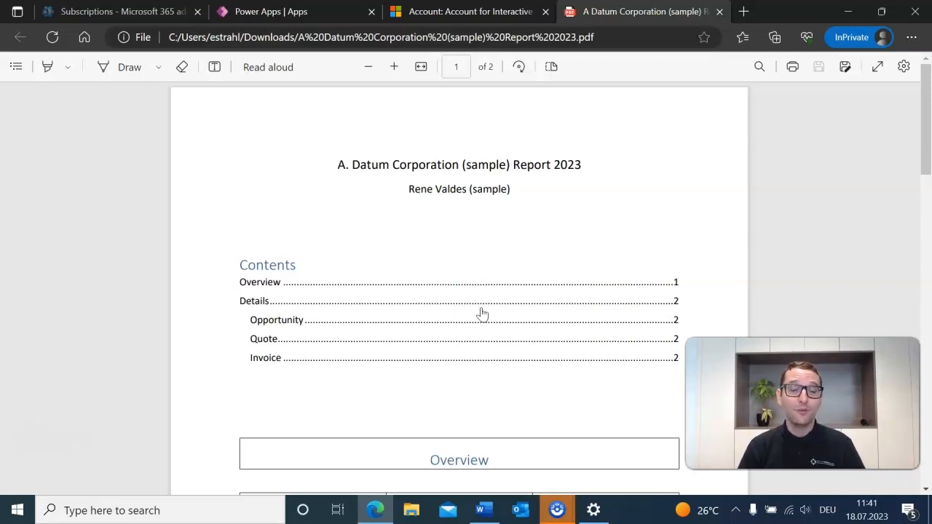